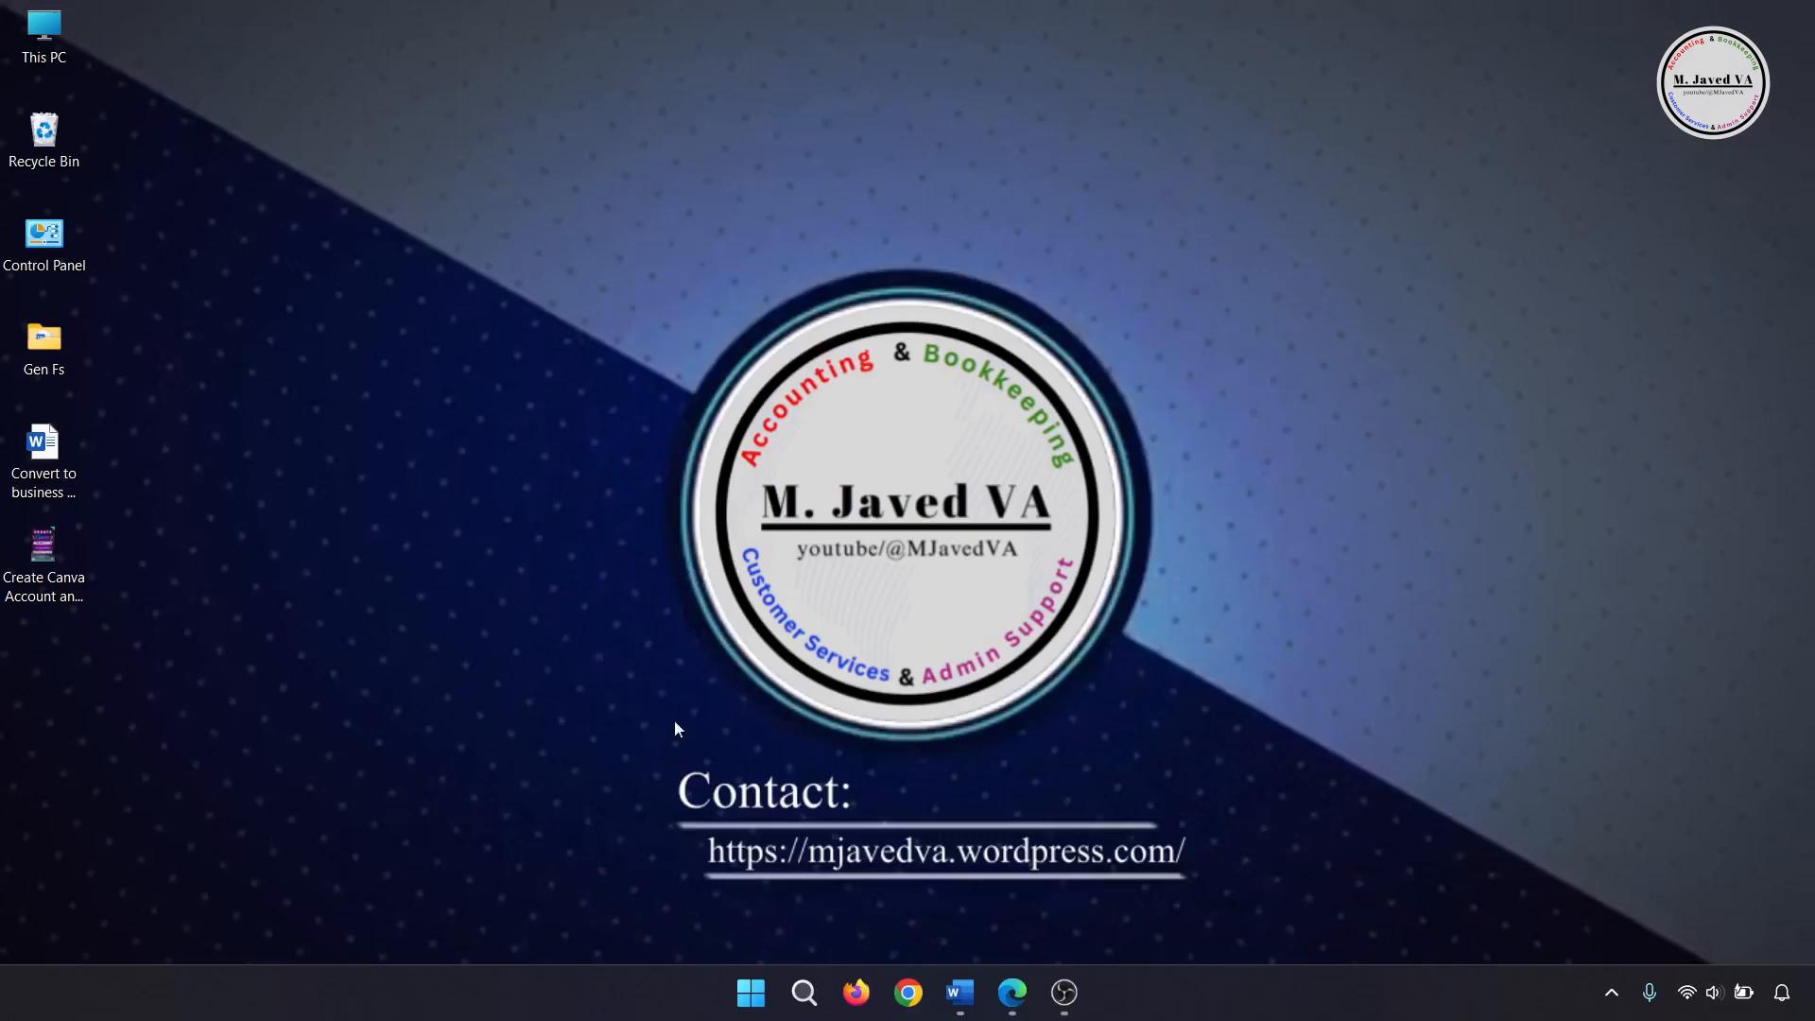
Step: Switch to the browser and review Metricool's connected networks and the published pin on the GoEasyWithTech Pinterest profile
click(1011, 992)
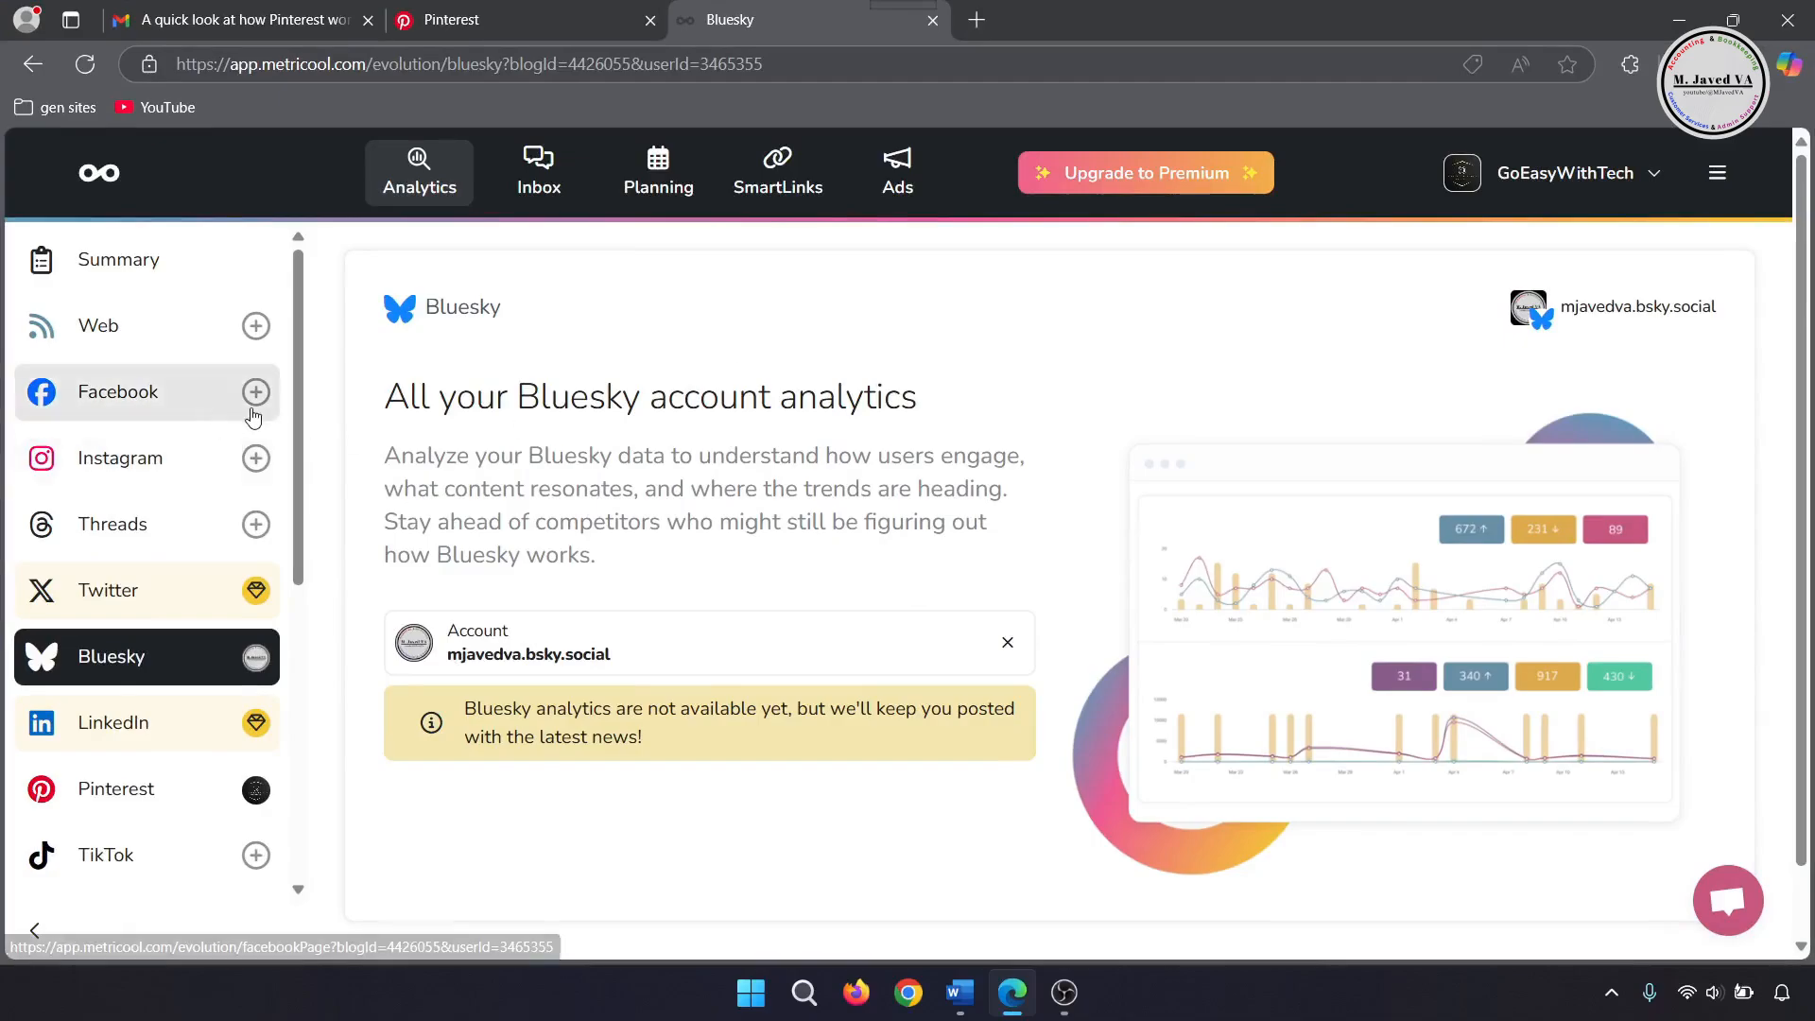
scroll(253, 414, down, 1)
scroll(254, 414, down, 2)
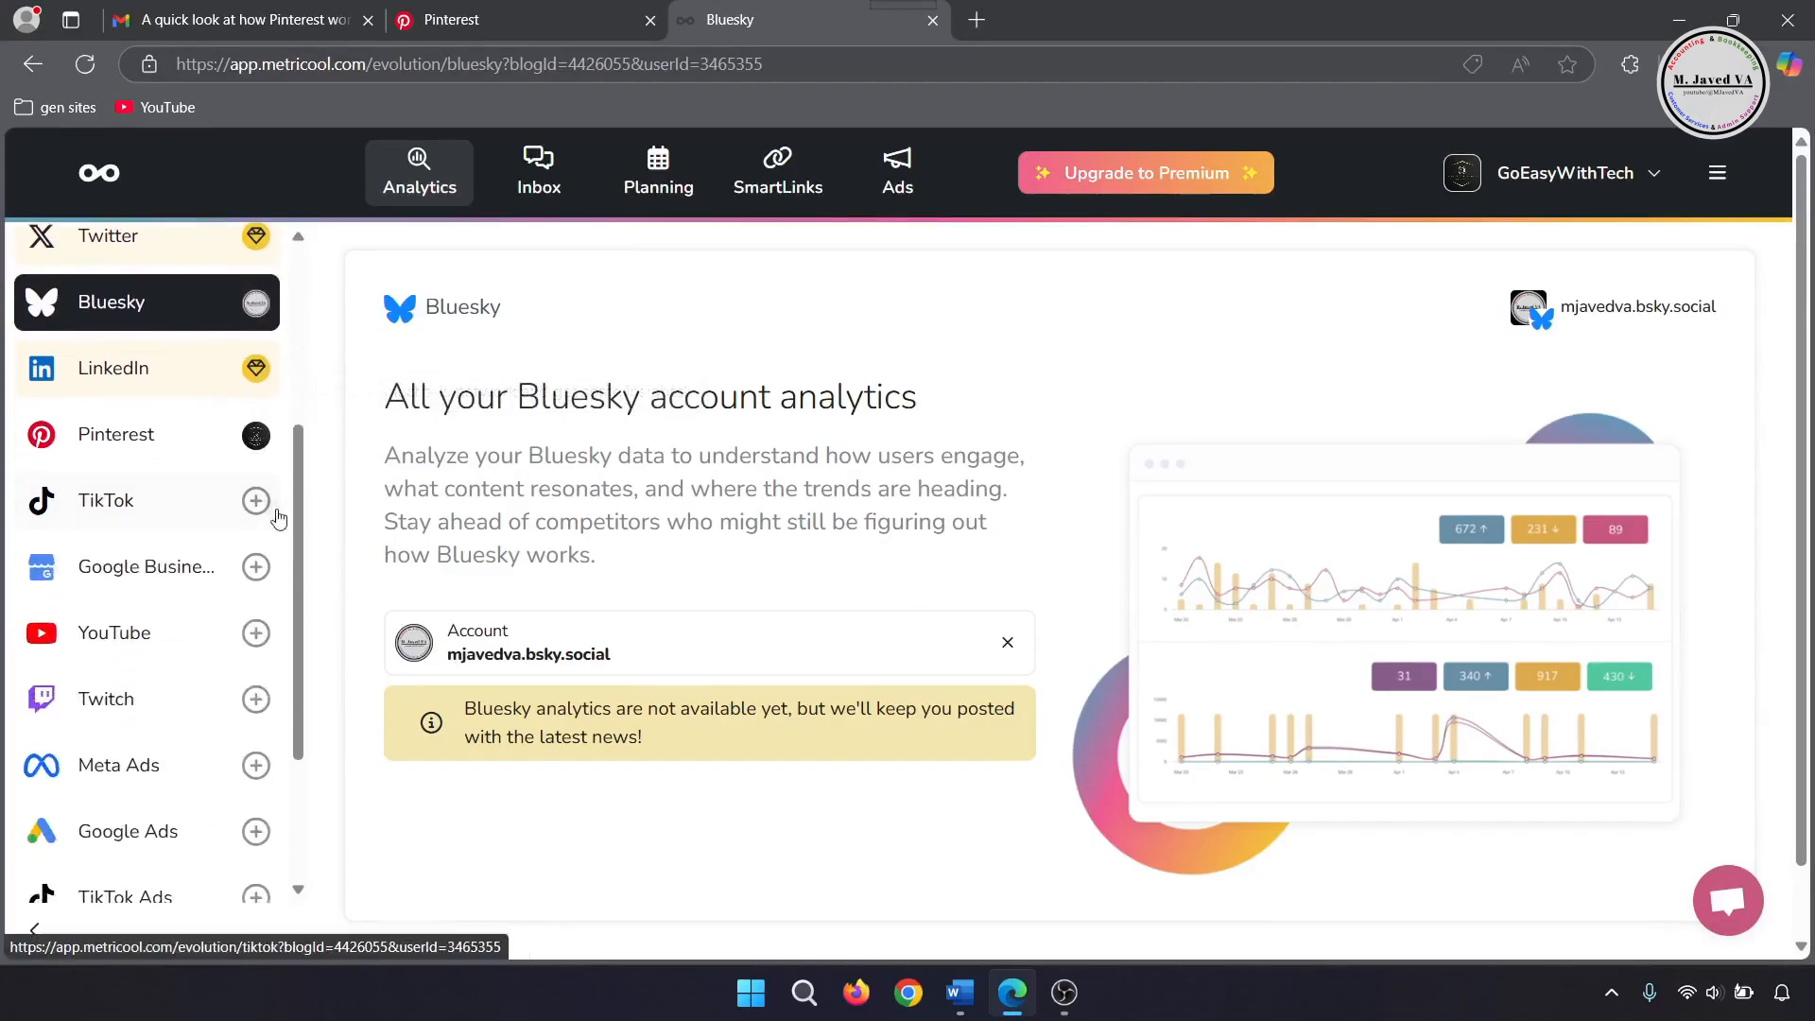
click(136, 452)
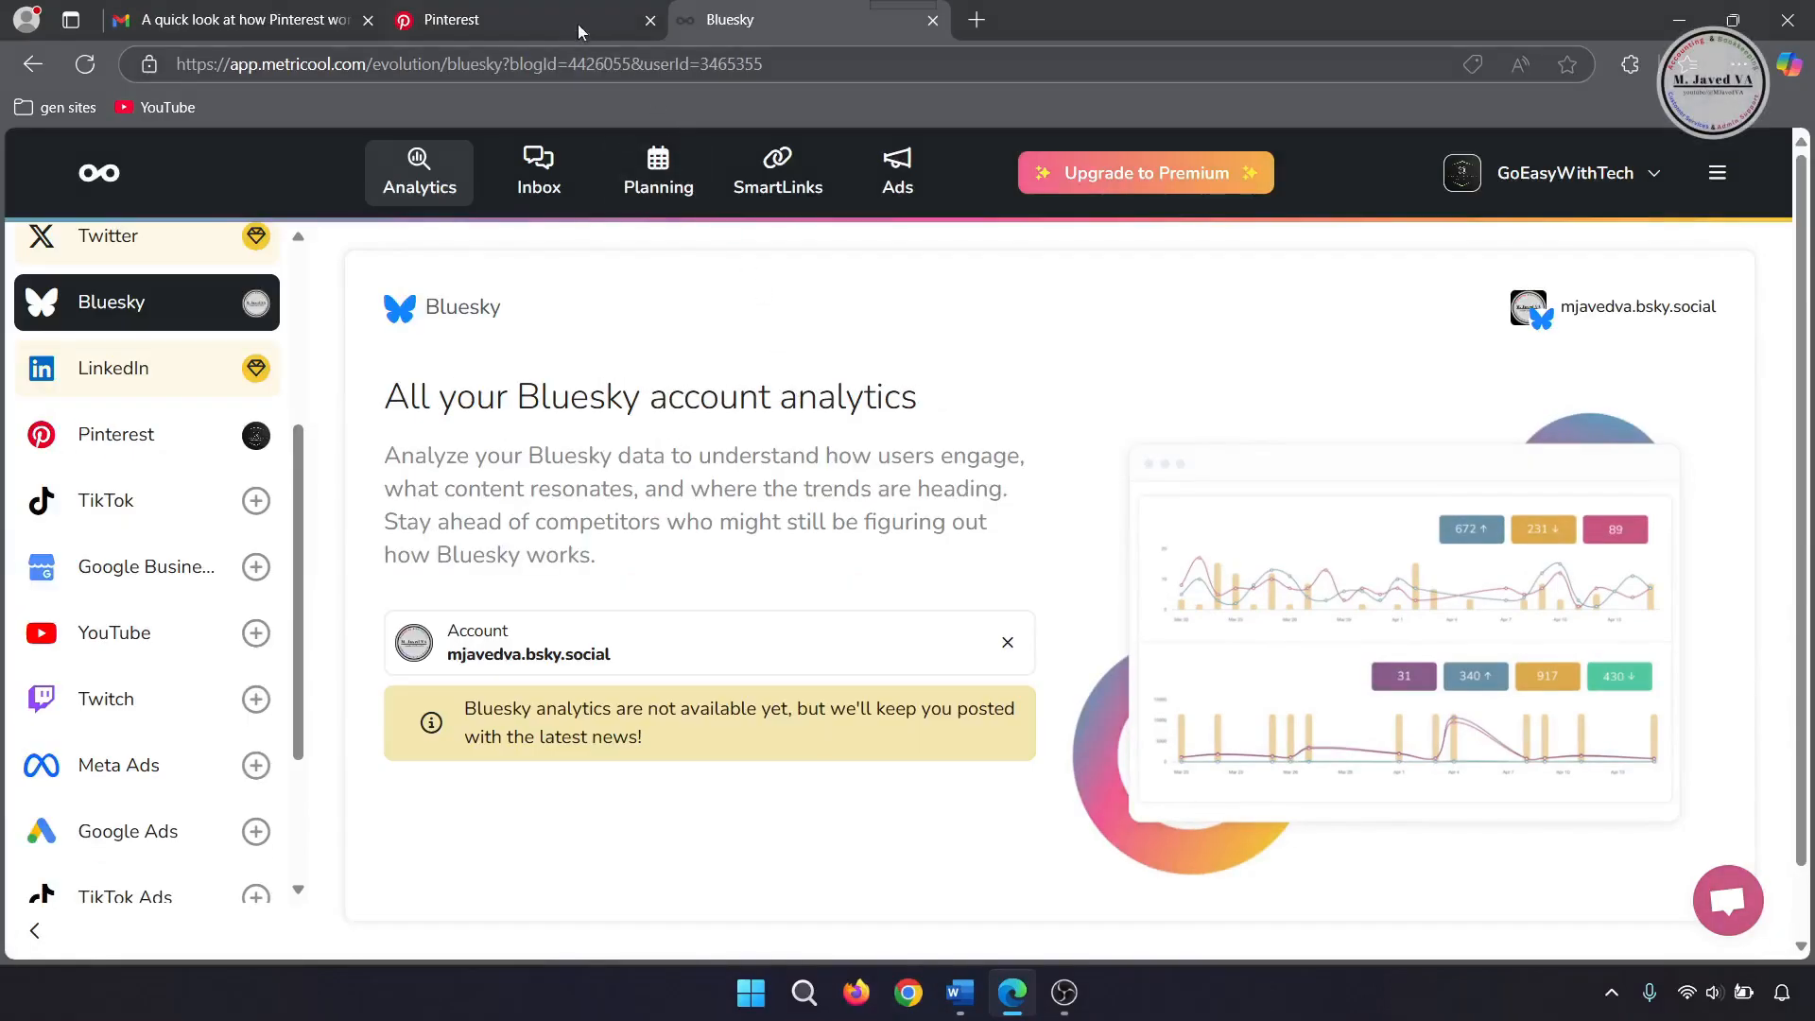
click(577, 21)
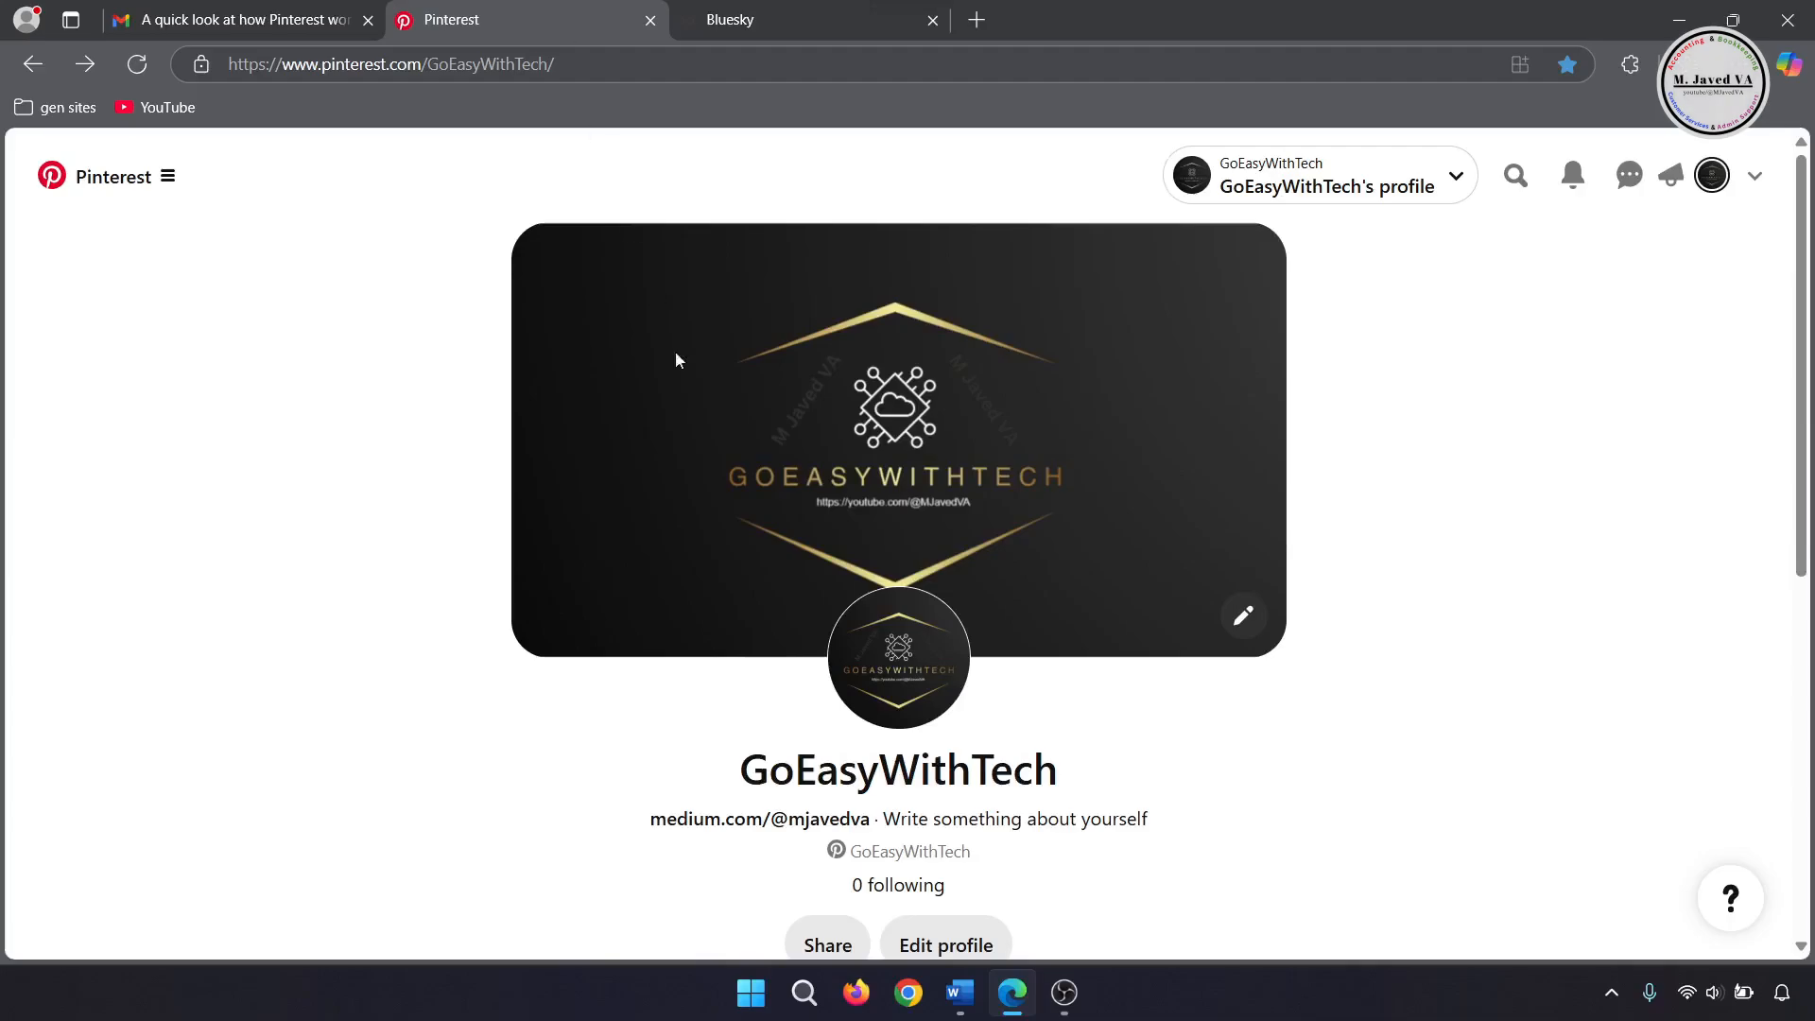
scroll(1338, 553, down, 7)
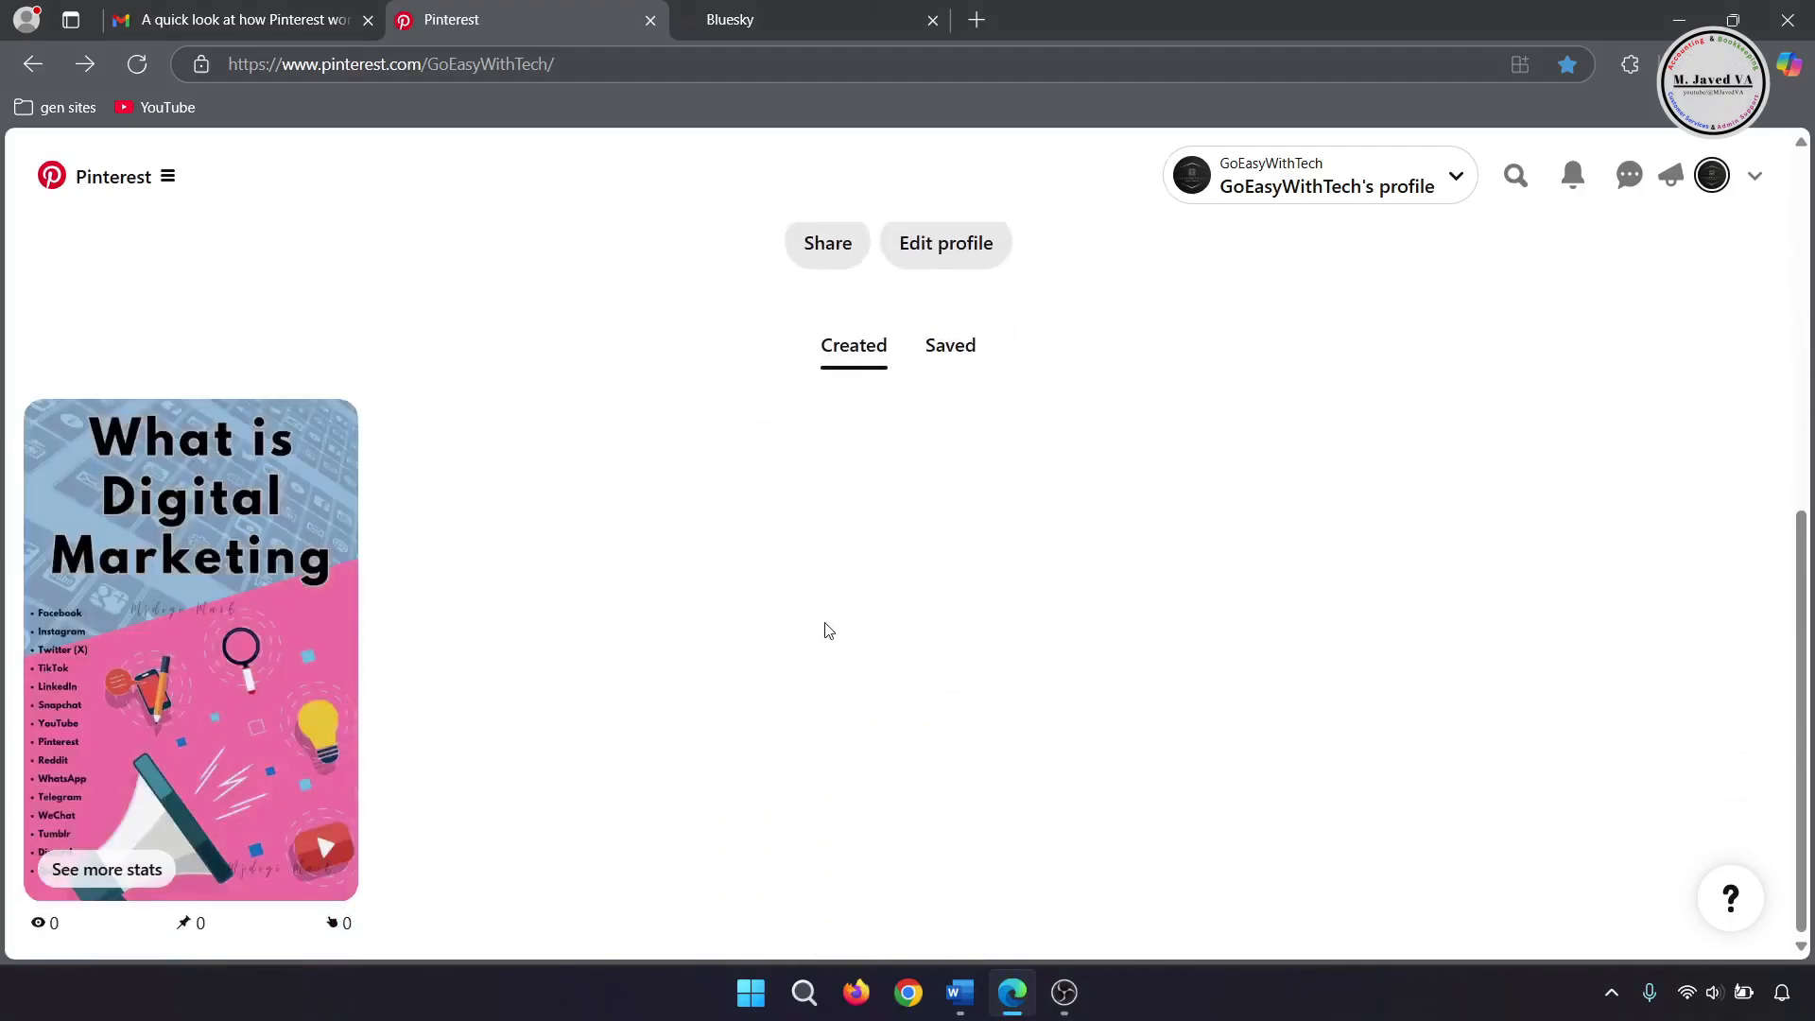
key(ctrl+Tab)
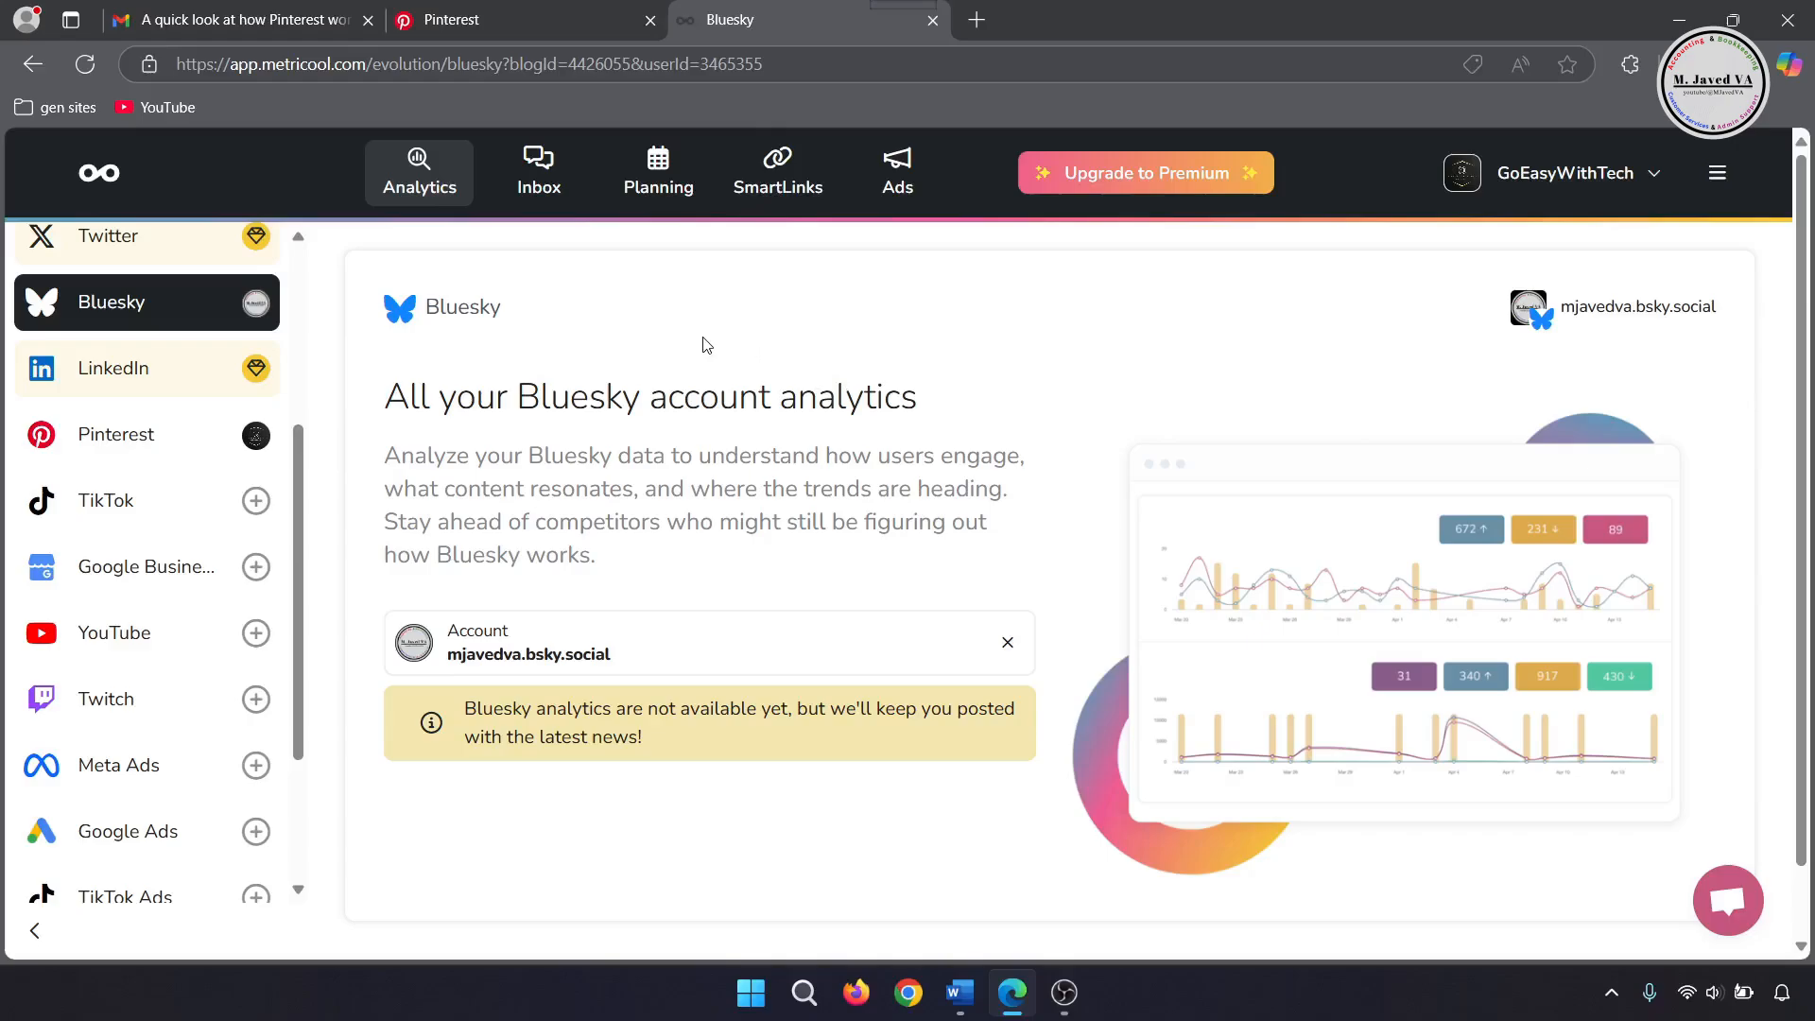
Step: Start a new post from the Planning calendar with Pinterest as its only selected network
click(658, 170)
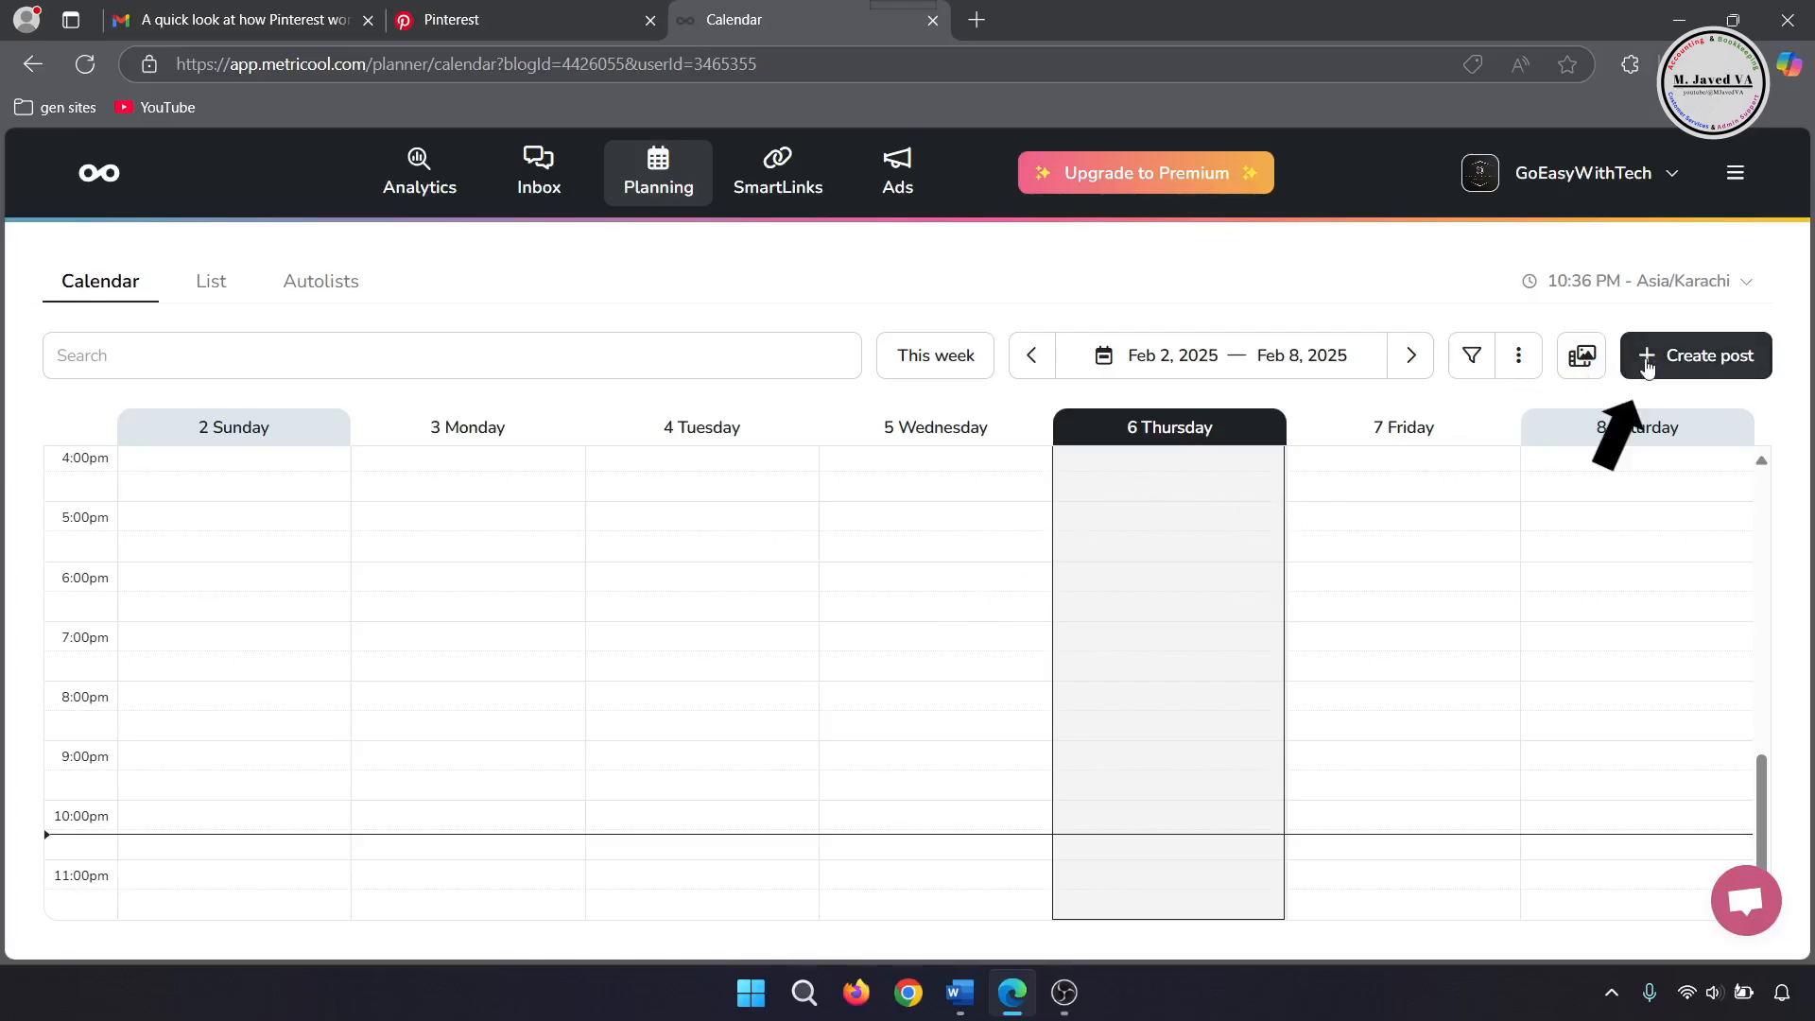
click(1689, 357)
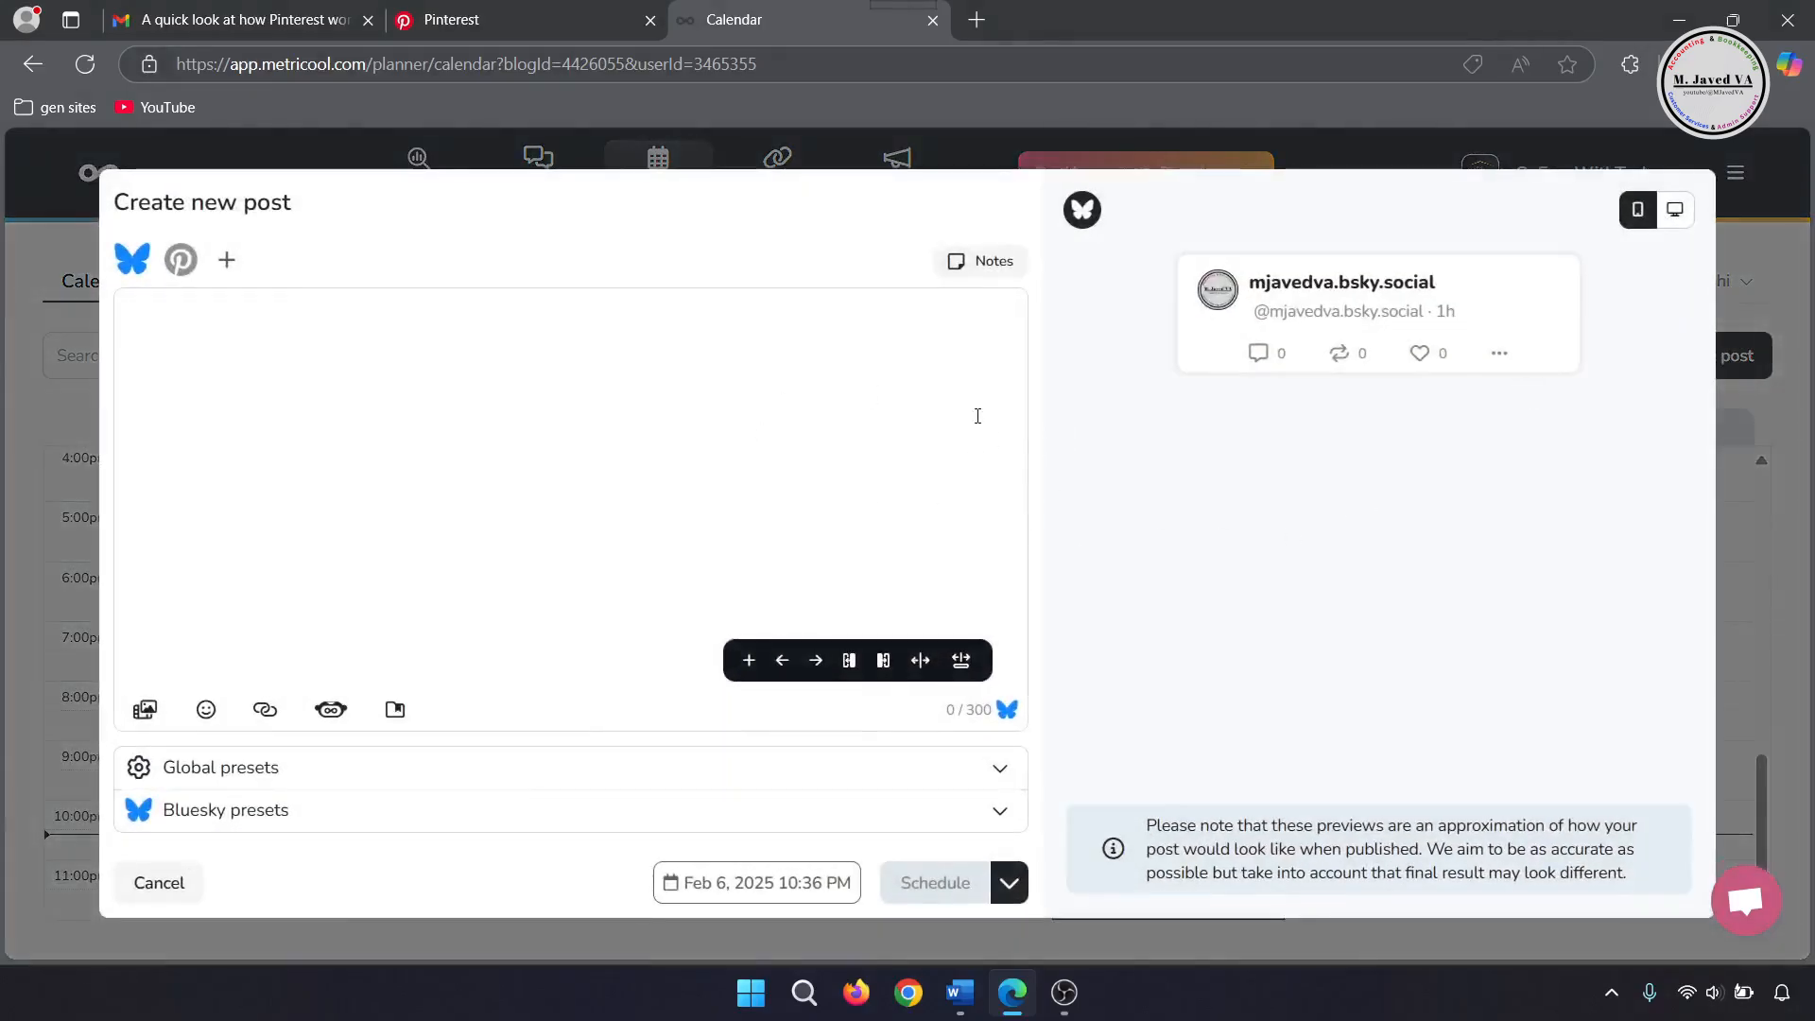
click(154, 882)
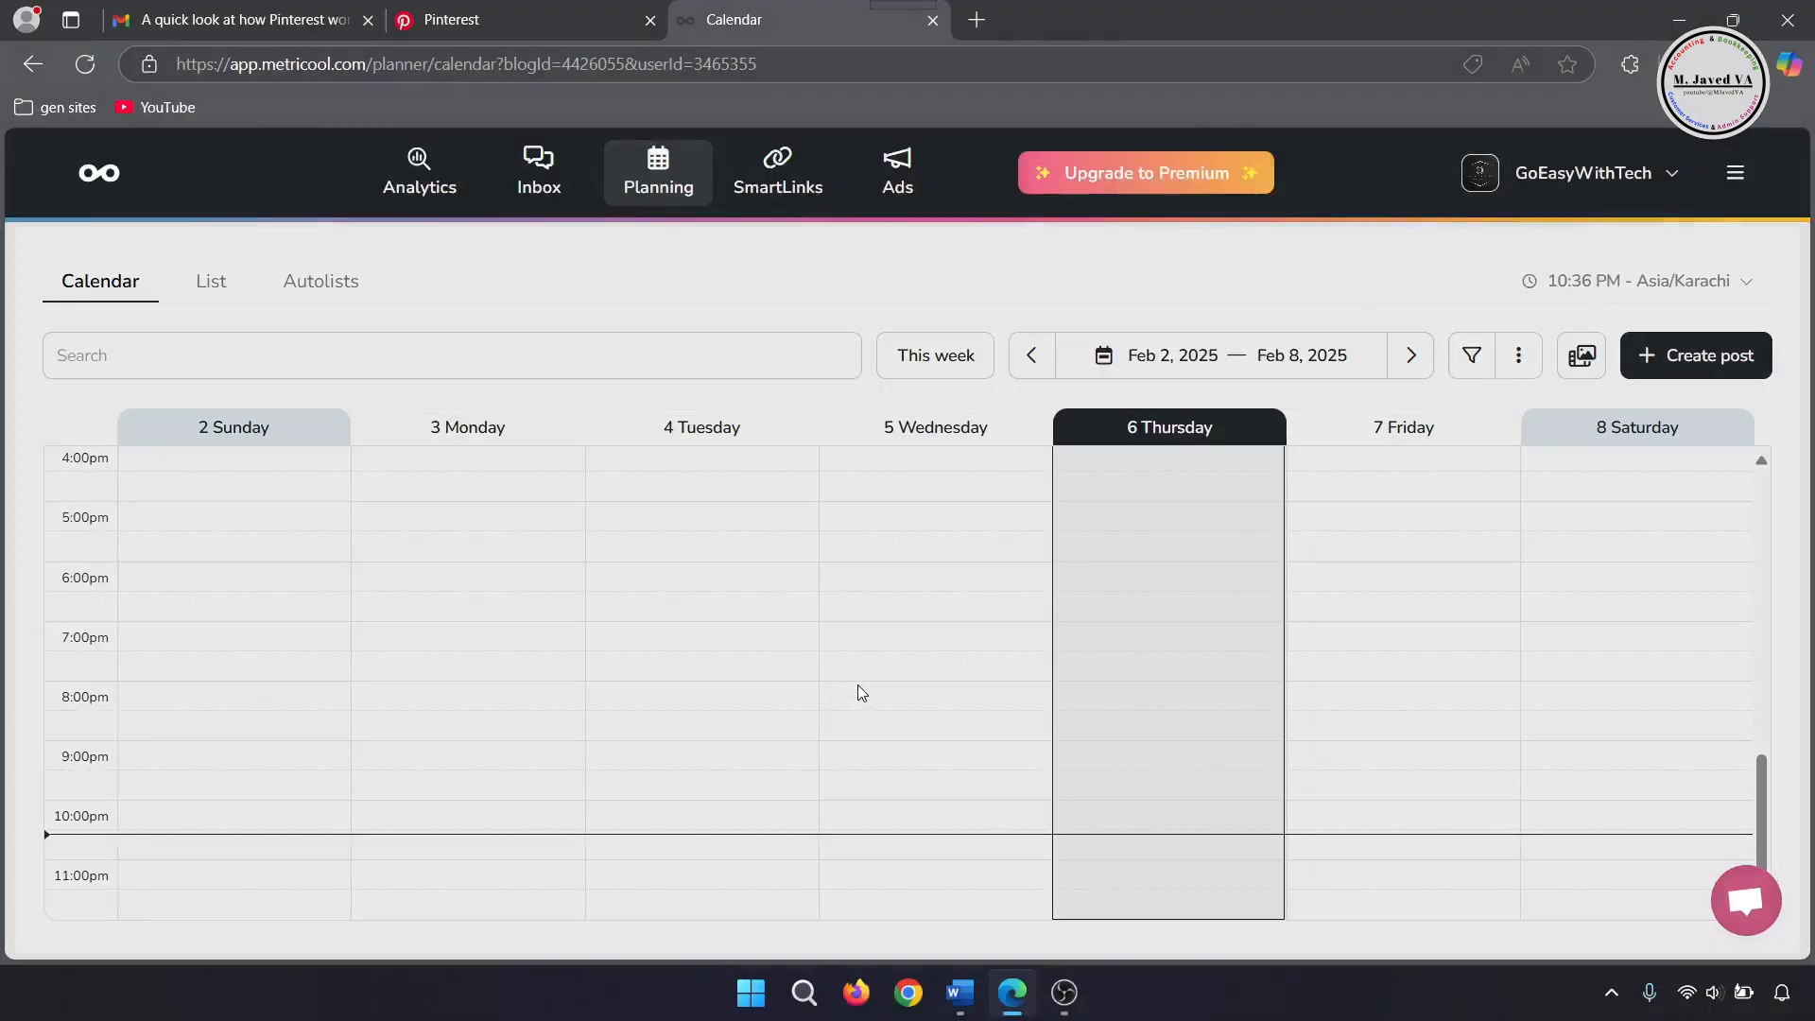
click(858, 693)
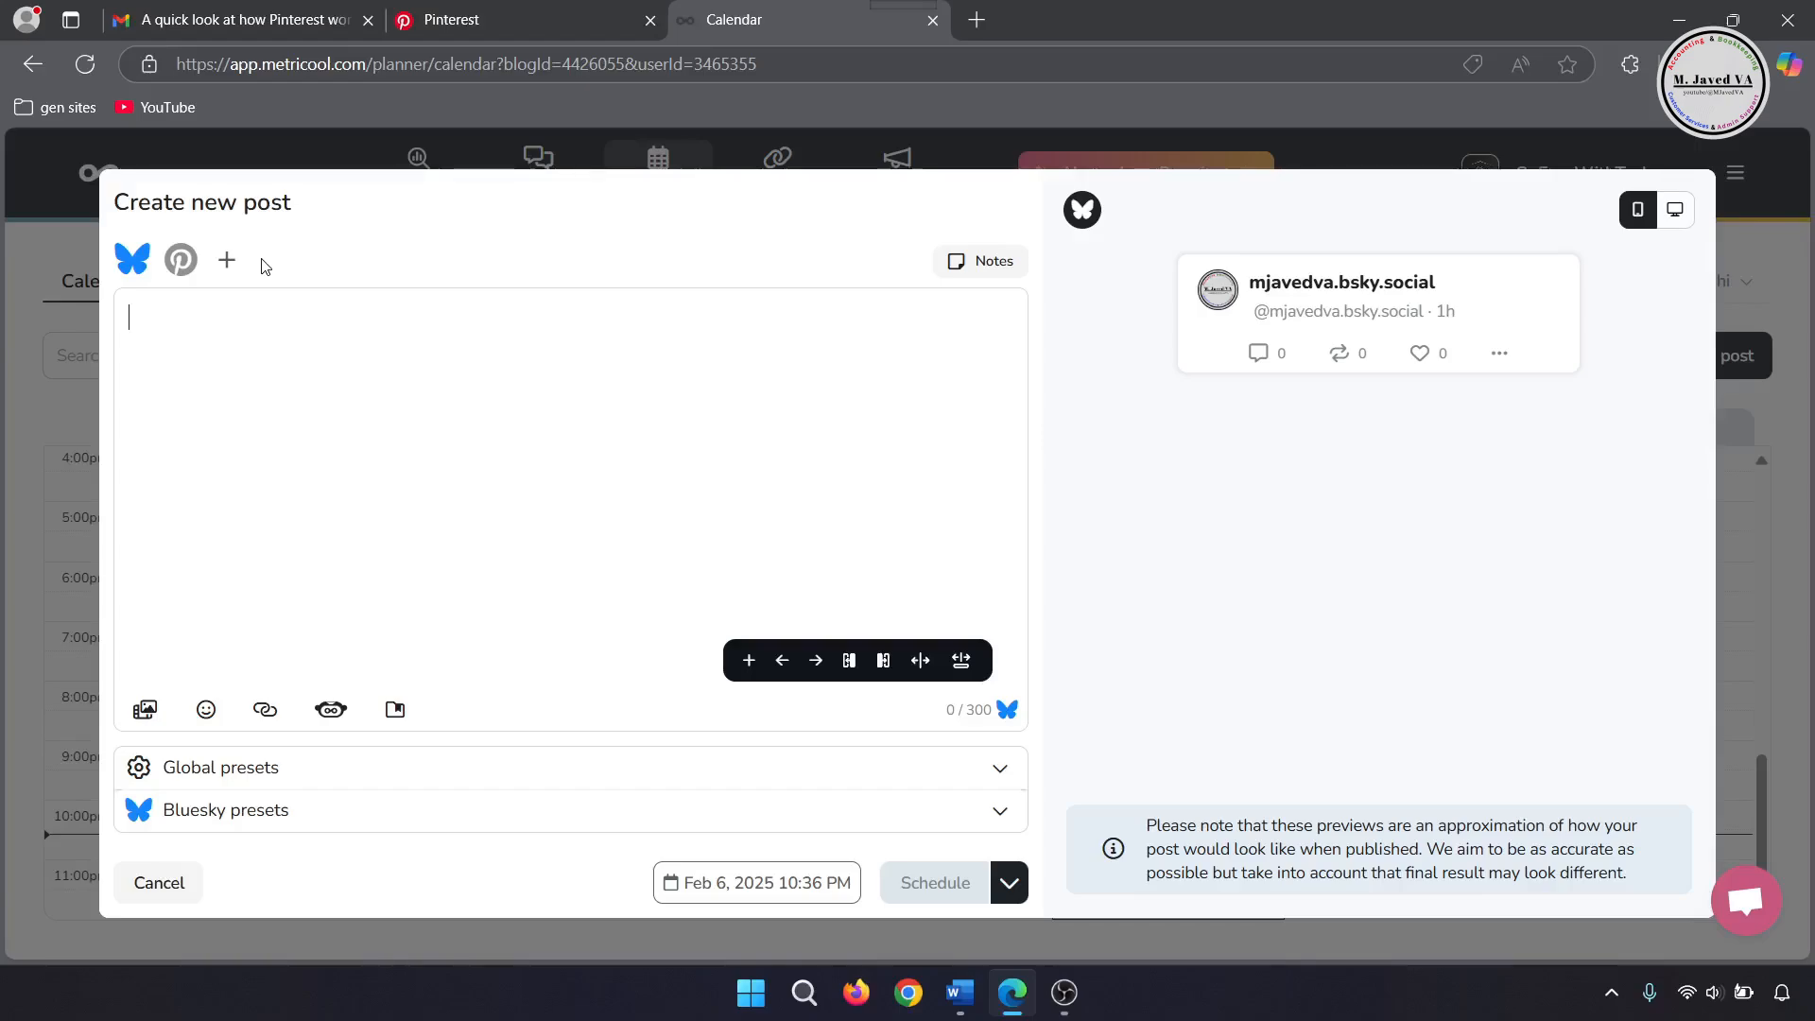
click(176, 268)
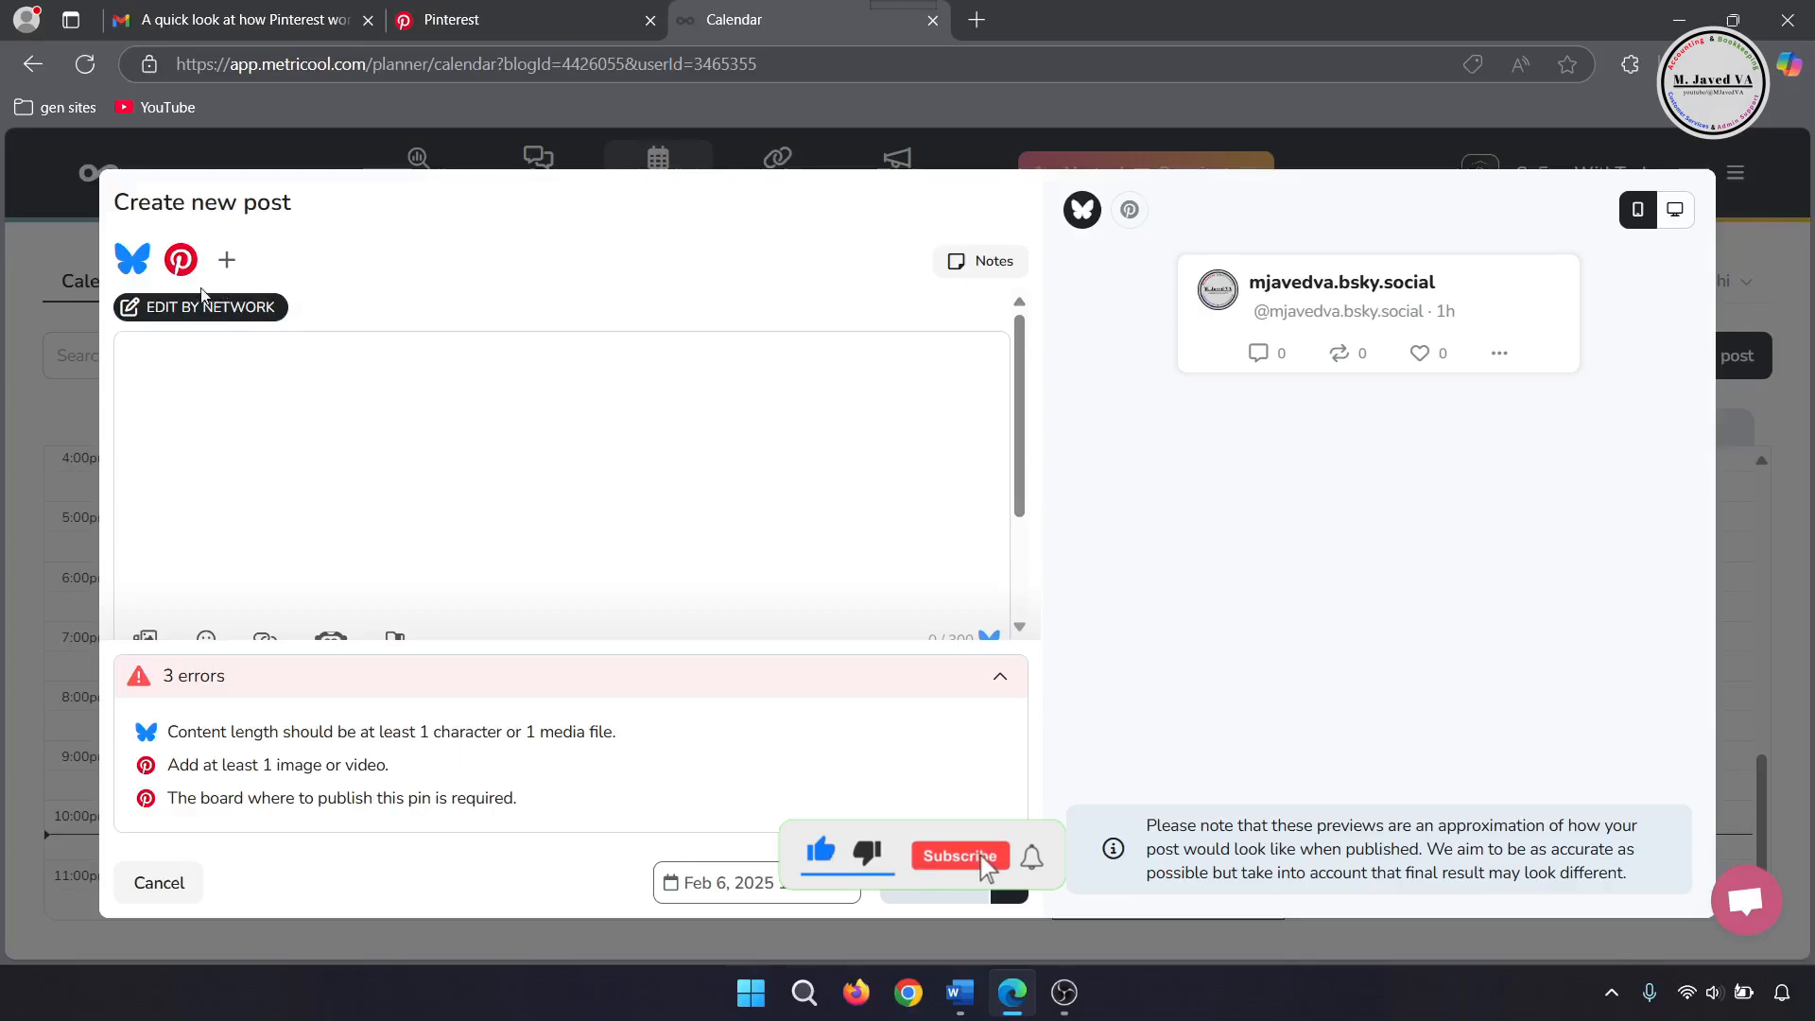
click(132, 259)
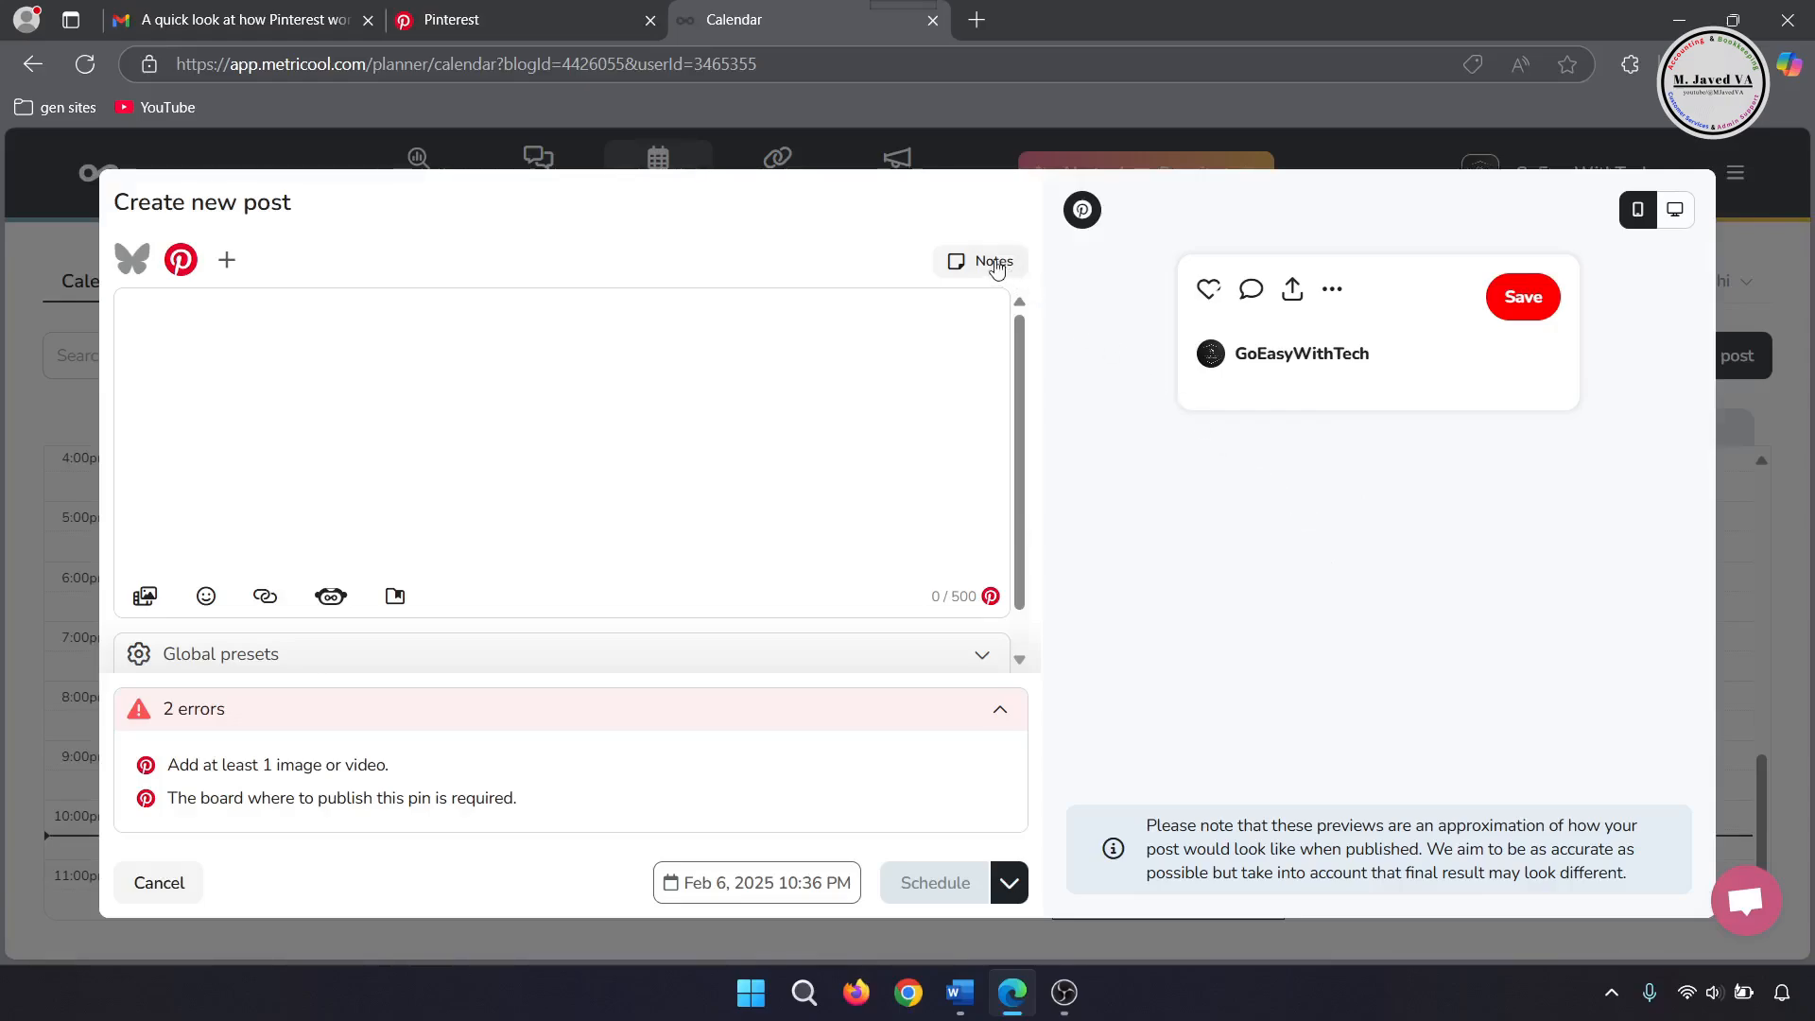
Step: Draft a post note reading "write some notes if you want" and discard it
click(996, 266)
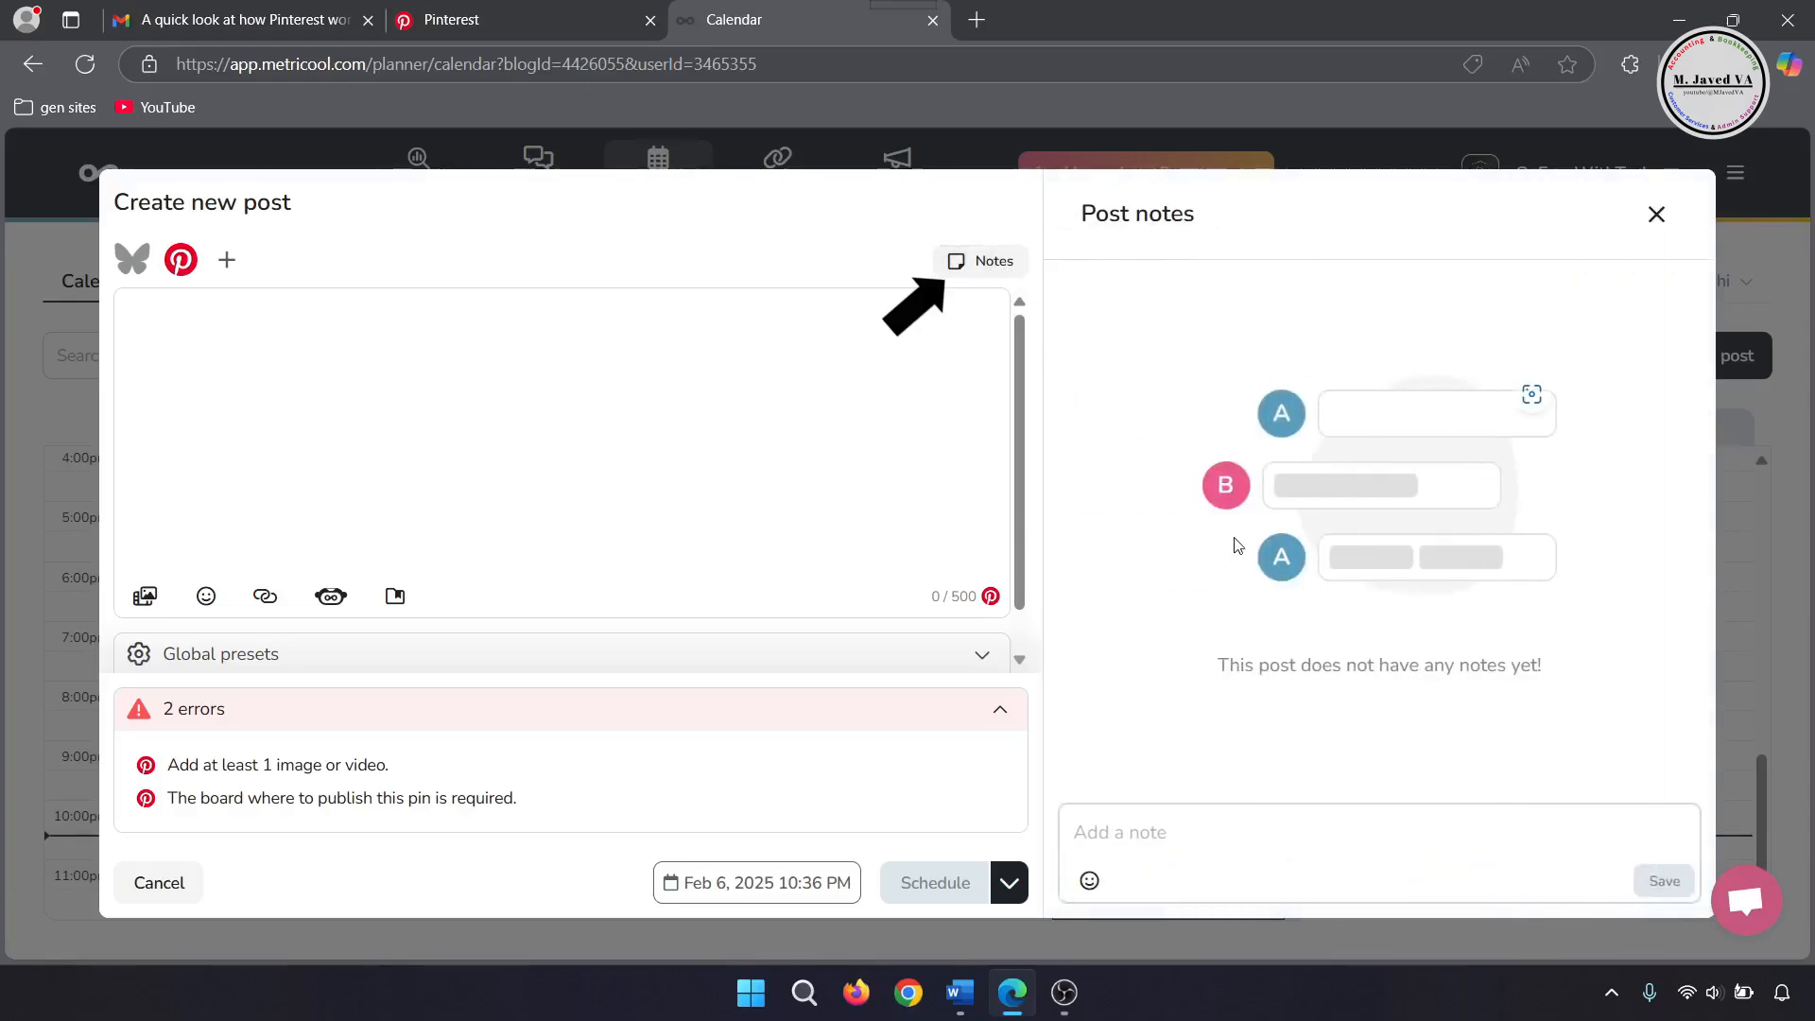
click(1236, 824)
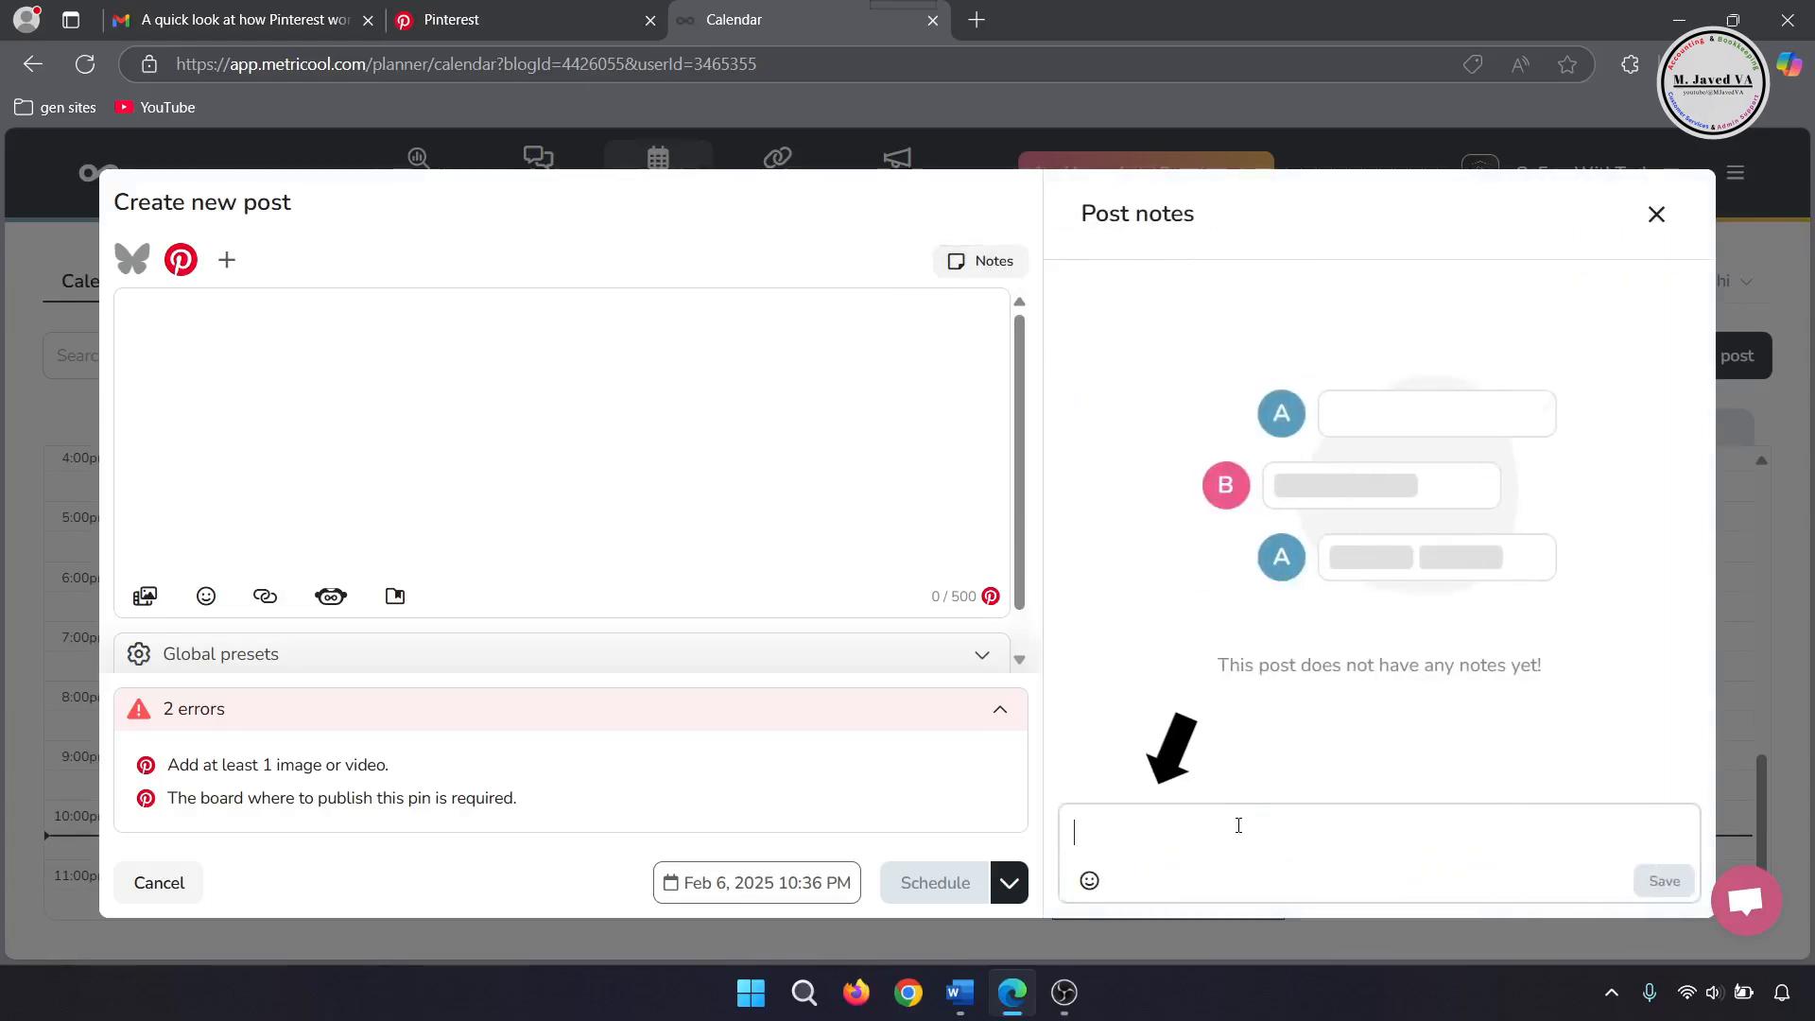
text(write some notes)
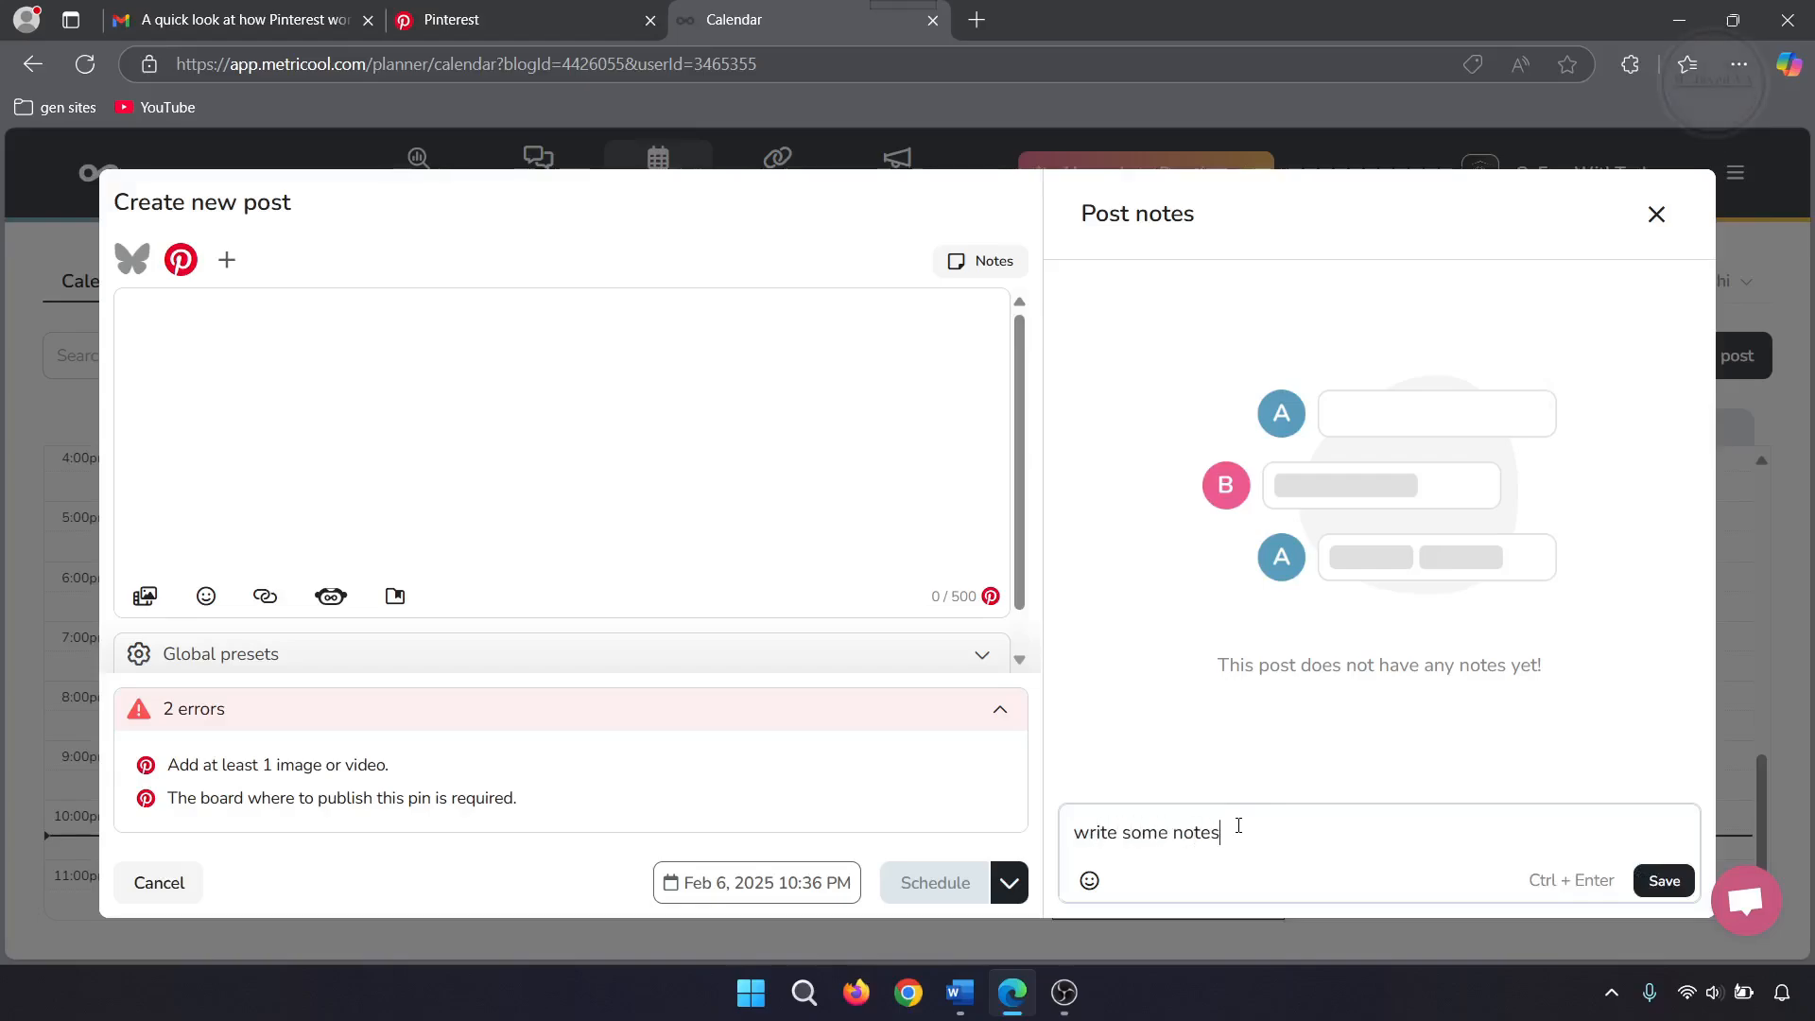
text( if you want)
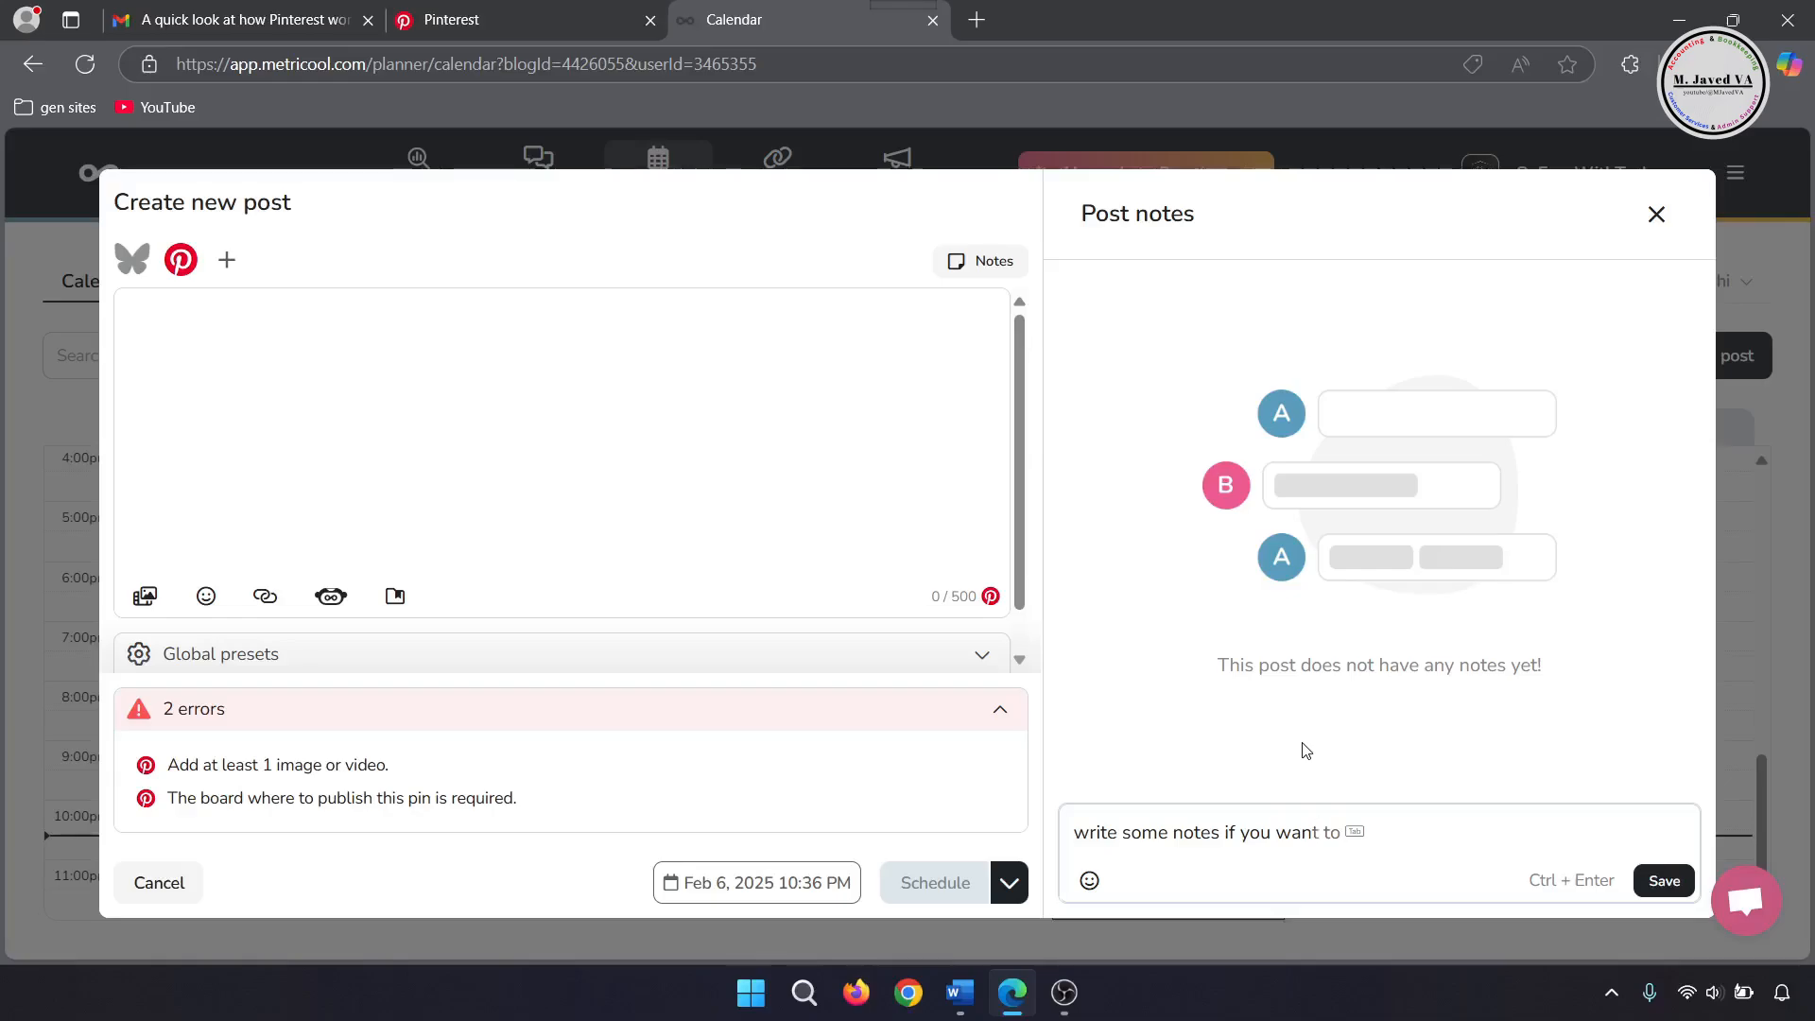
key(BackSpace)
key(BackSpace)
key(BackSpace)
key(BackSpace)
key(BackSpace)
key(BackSpace)
key(BackSpace)
key(BackSpace)
key(BackSpace)
key(BackSpace)
key(BackSpace)
key(BackSpace)
key(BackSpace)
key(BackSpace)
key(BackSpace)
key(BackSpace)
key(BackSpace)
key(BackSpace)
key(BackSpace)
key(BackSpace)
click(948, 422)
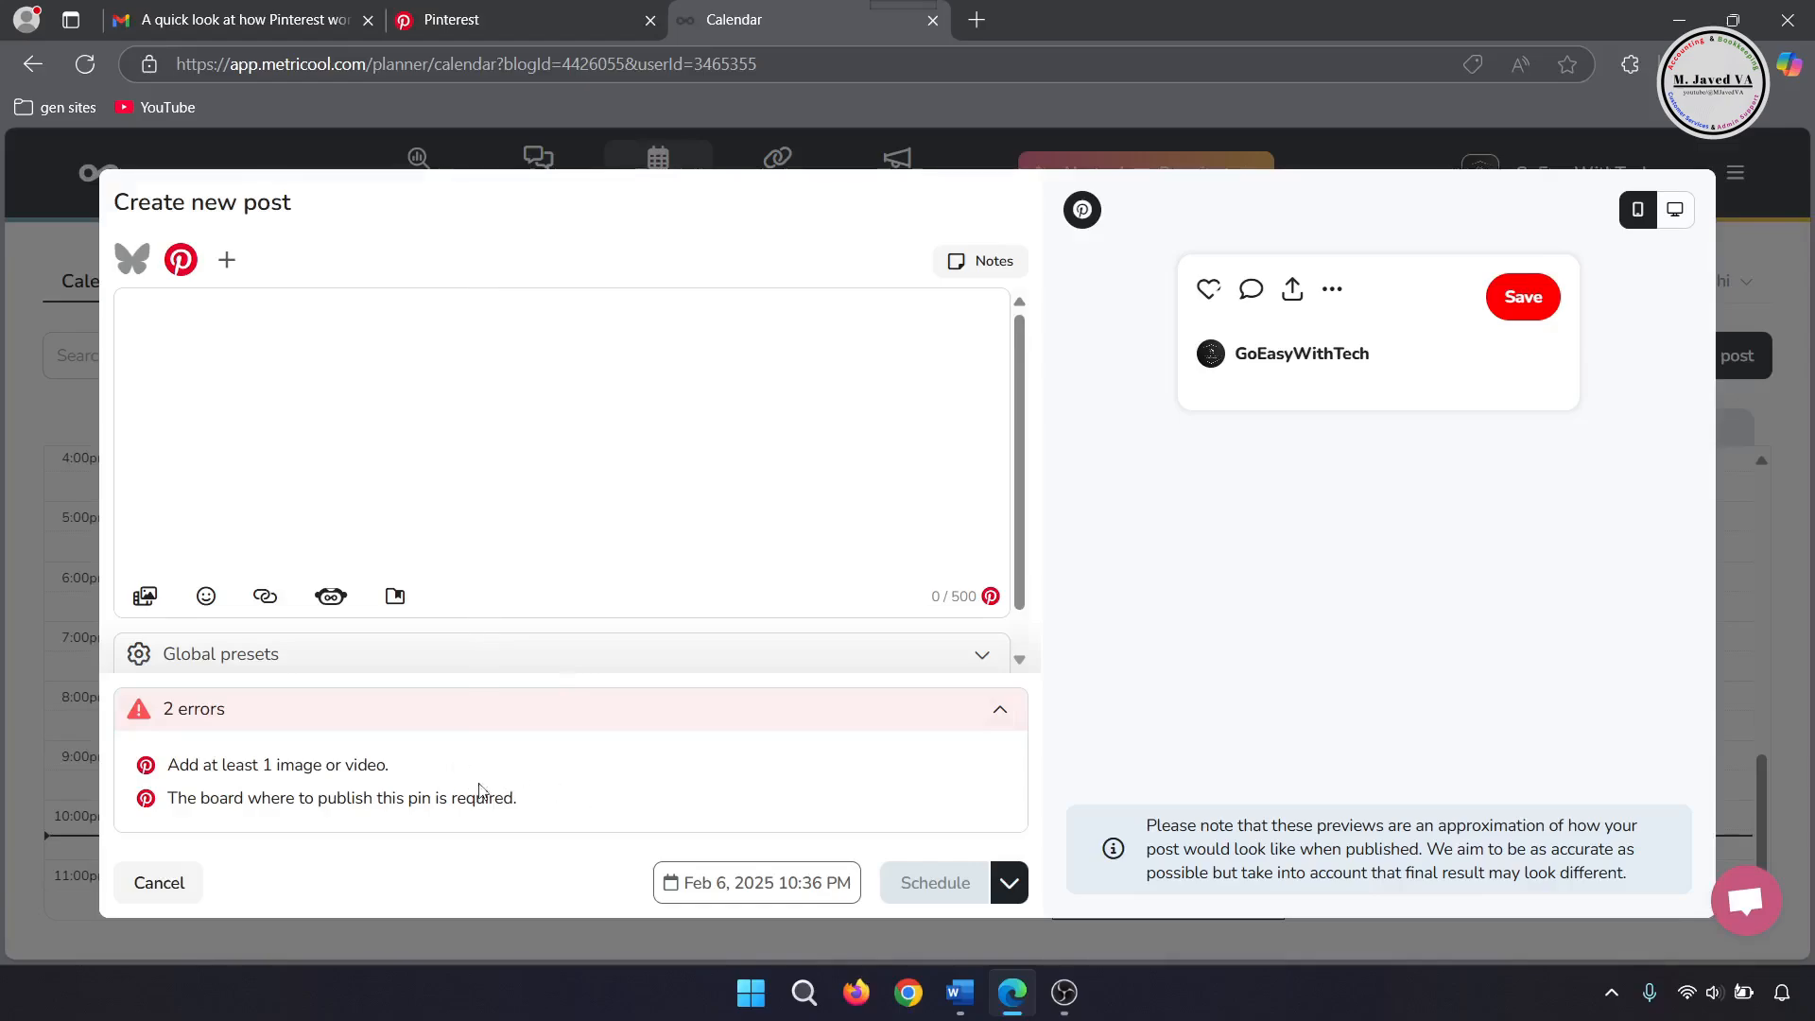
scroll(701, 510, down, 1)
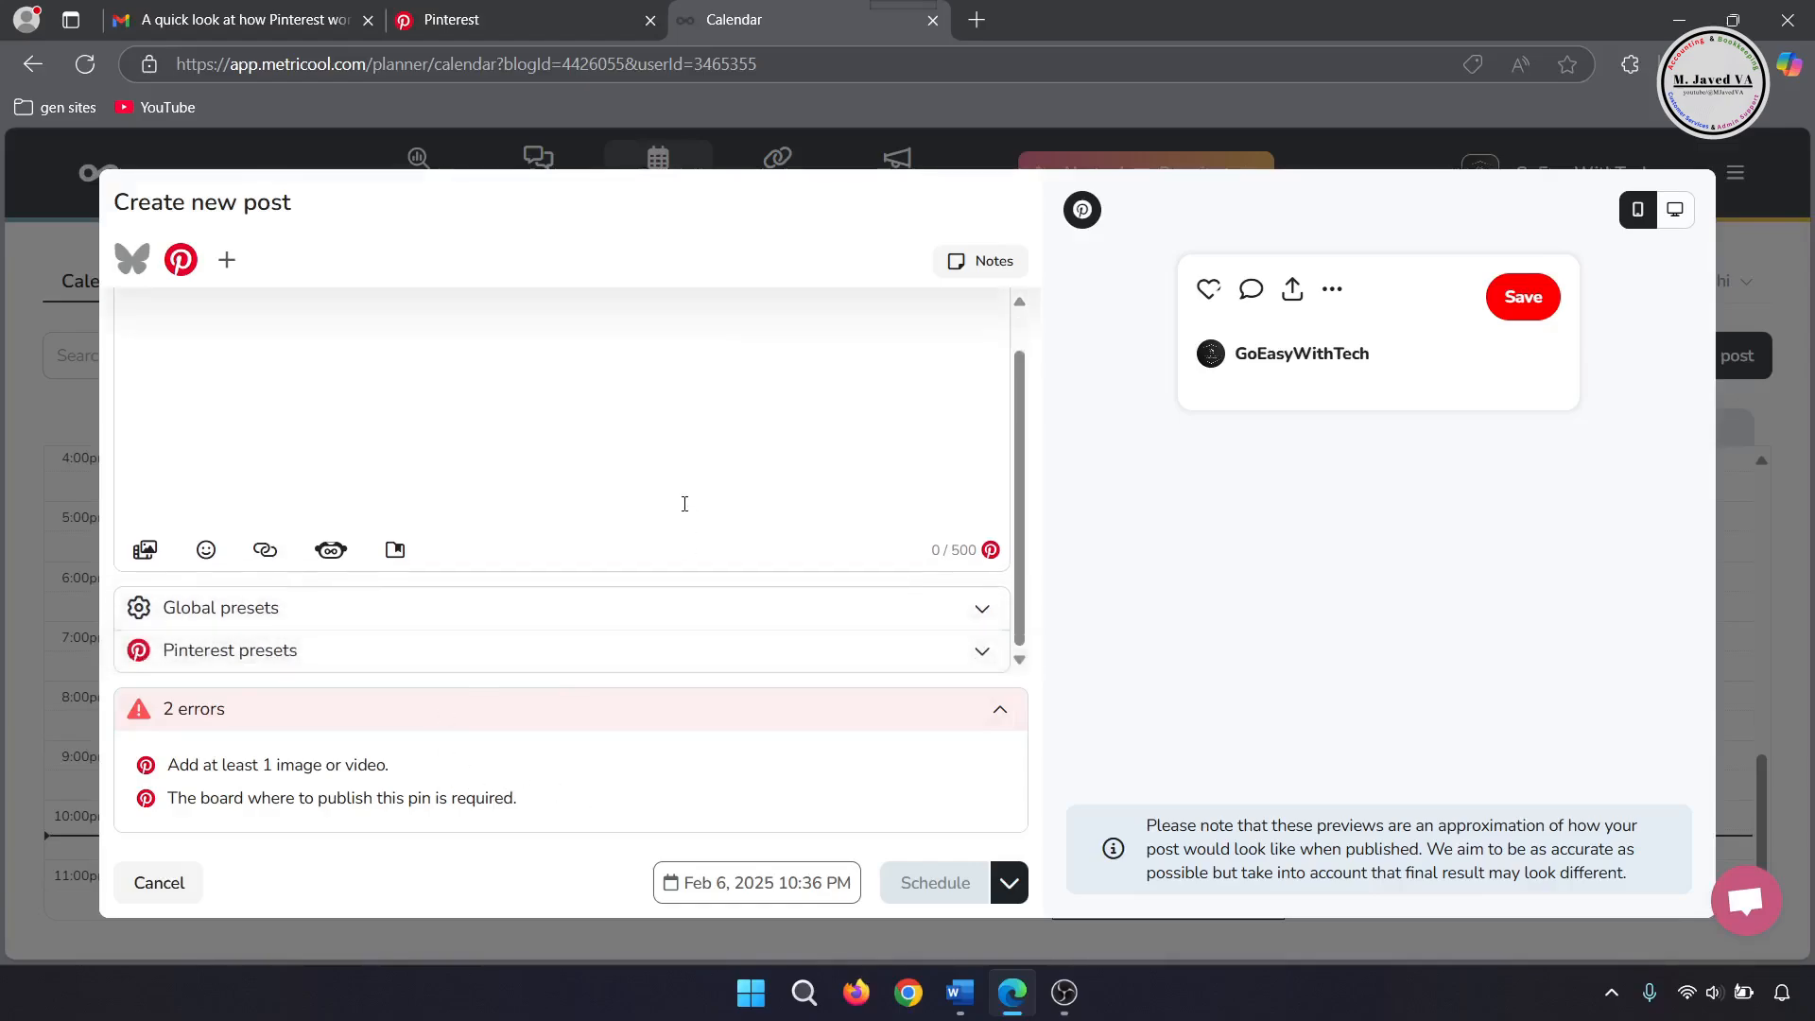
scroll(533, 326, up, 1)
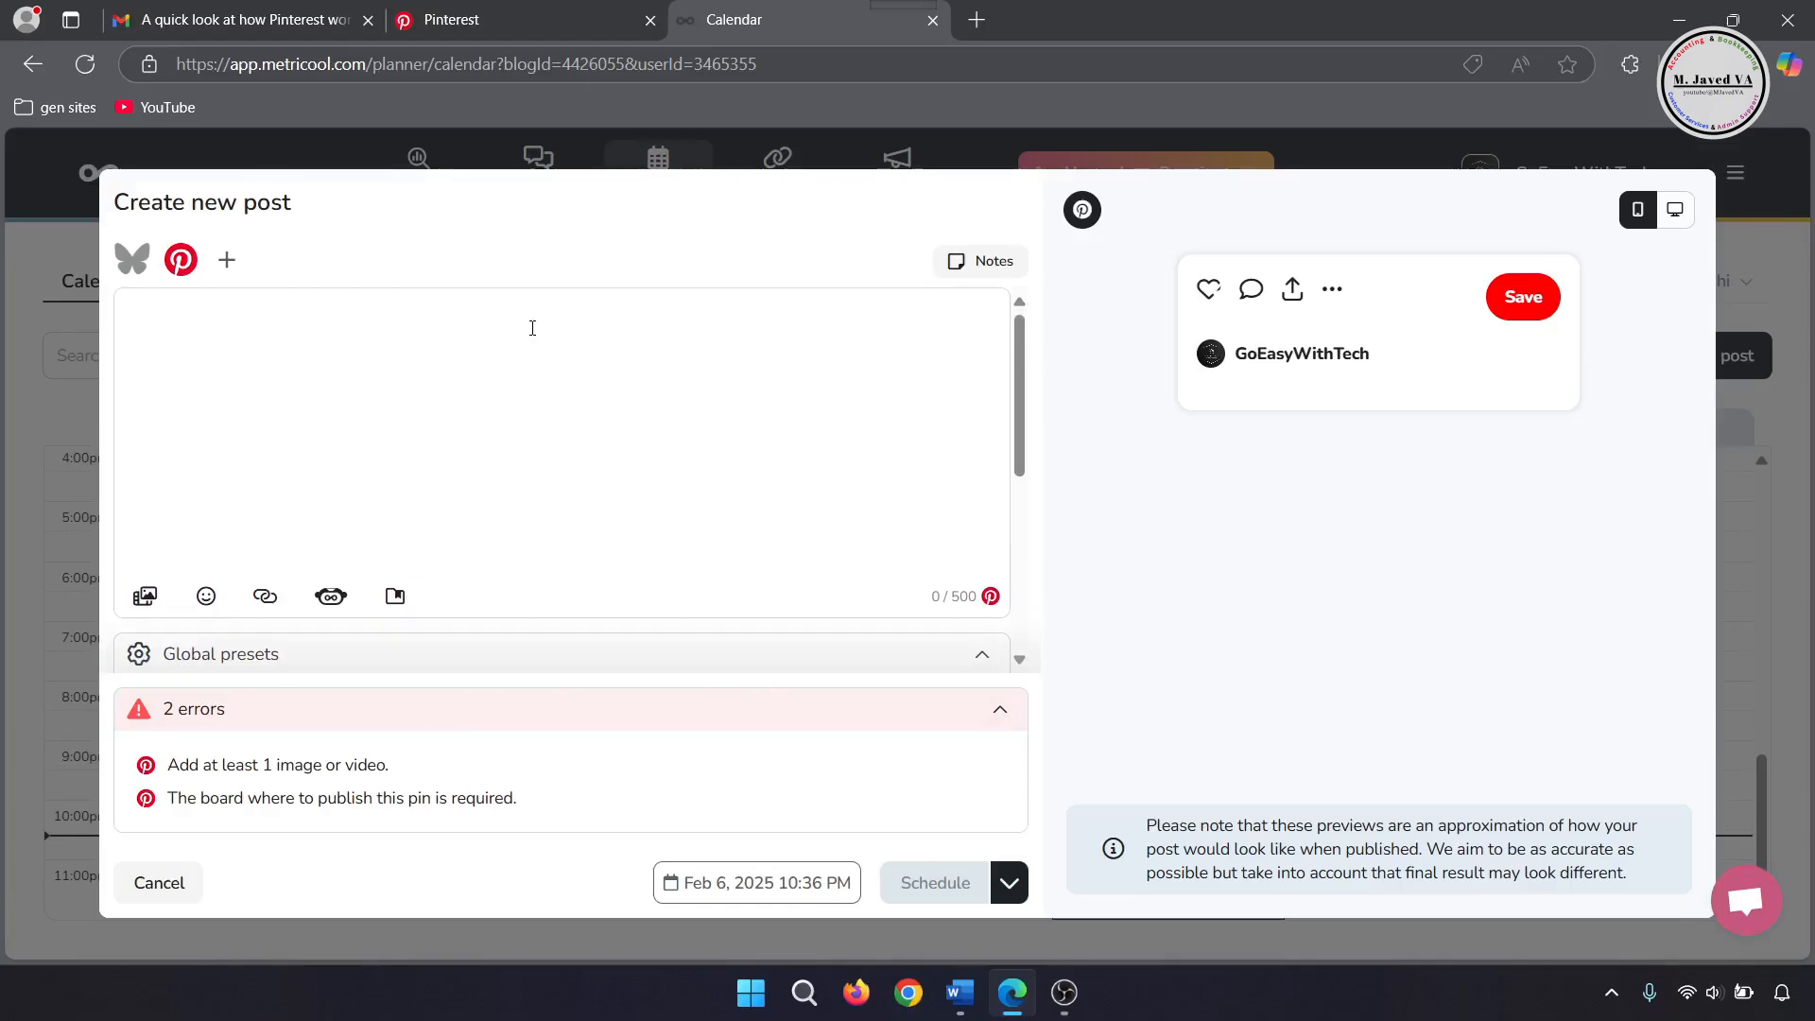
click(142, 600)
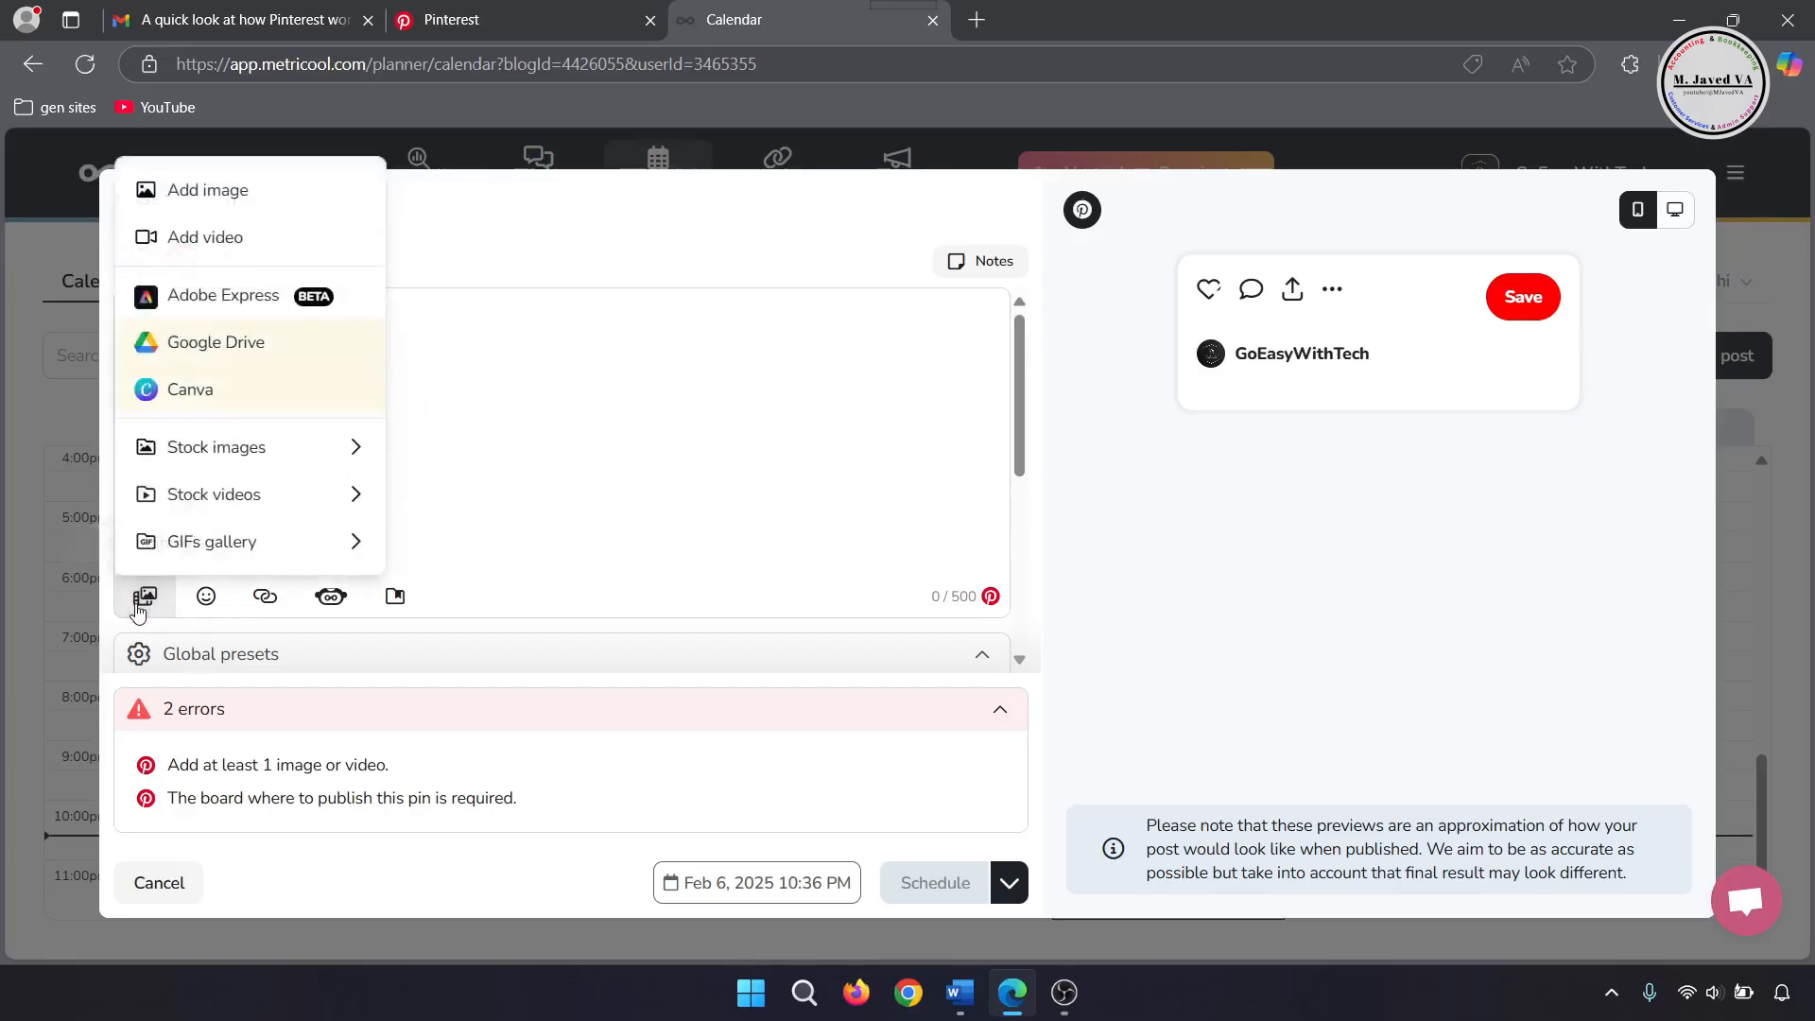
click(271, 199)
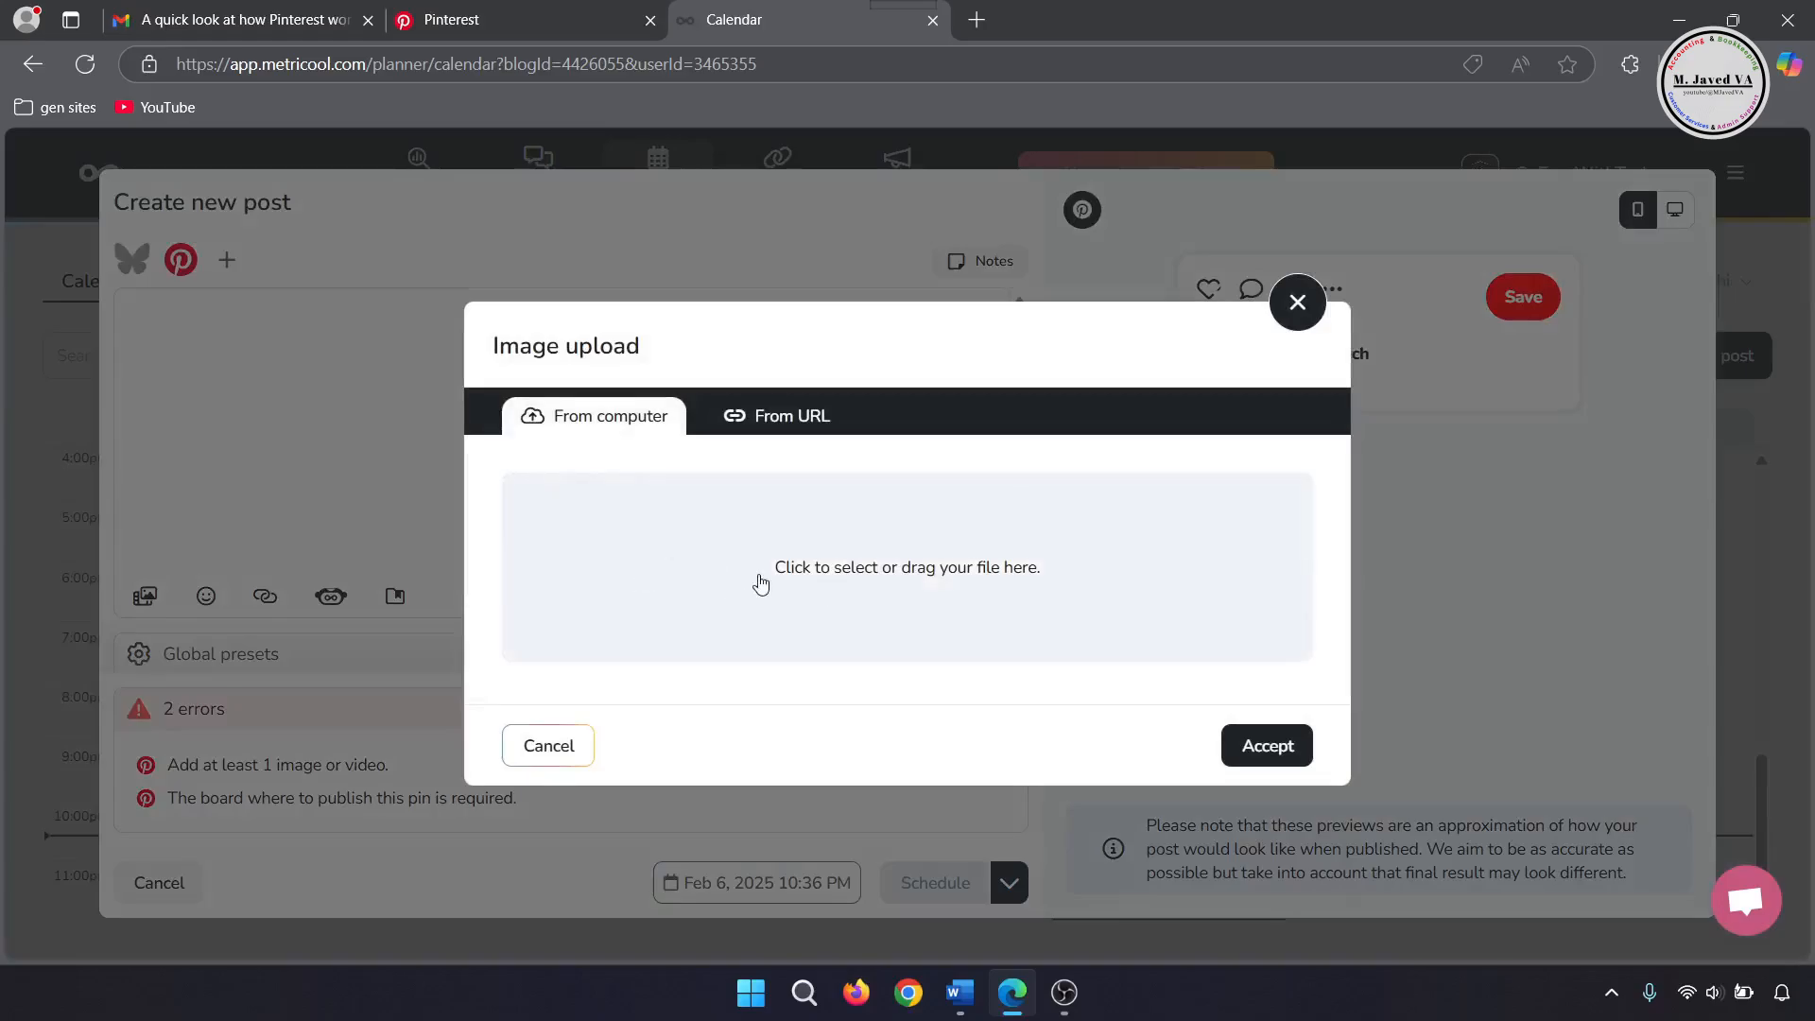
click(871, 603)
click(699, 426)
key(ctrl+c)
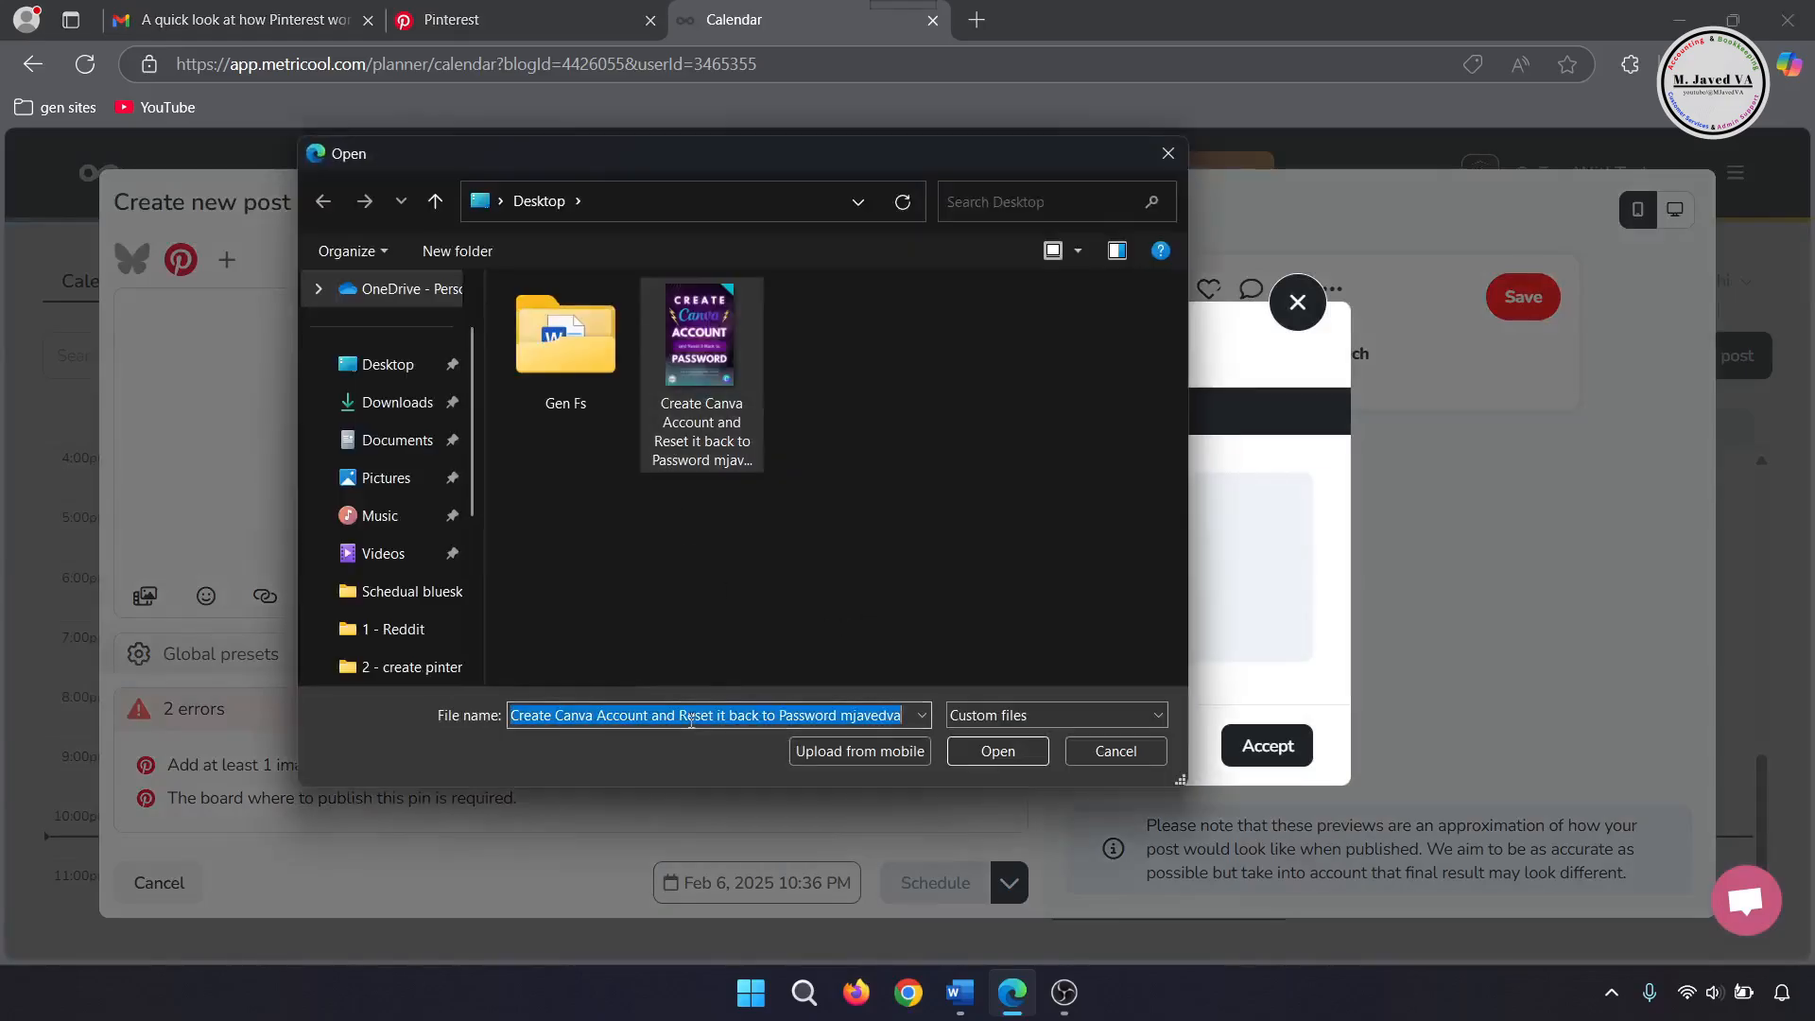
click(997, 751)
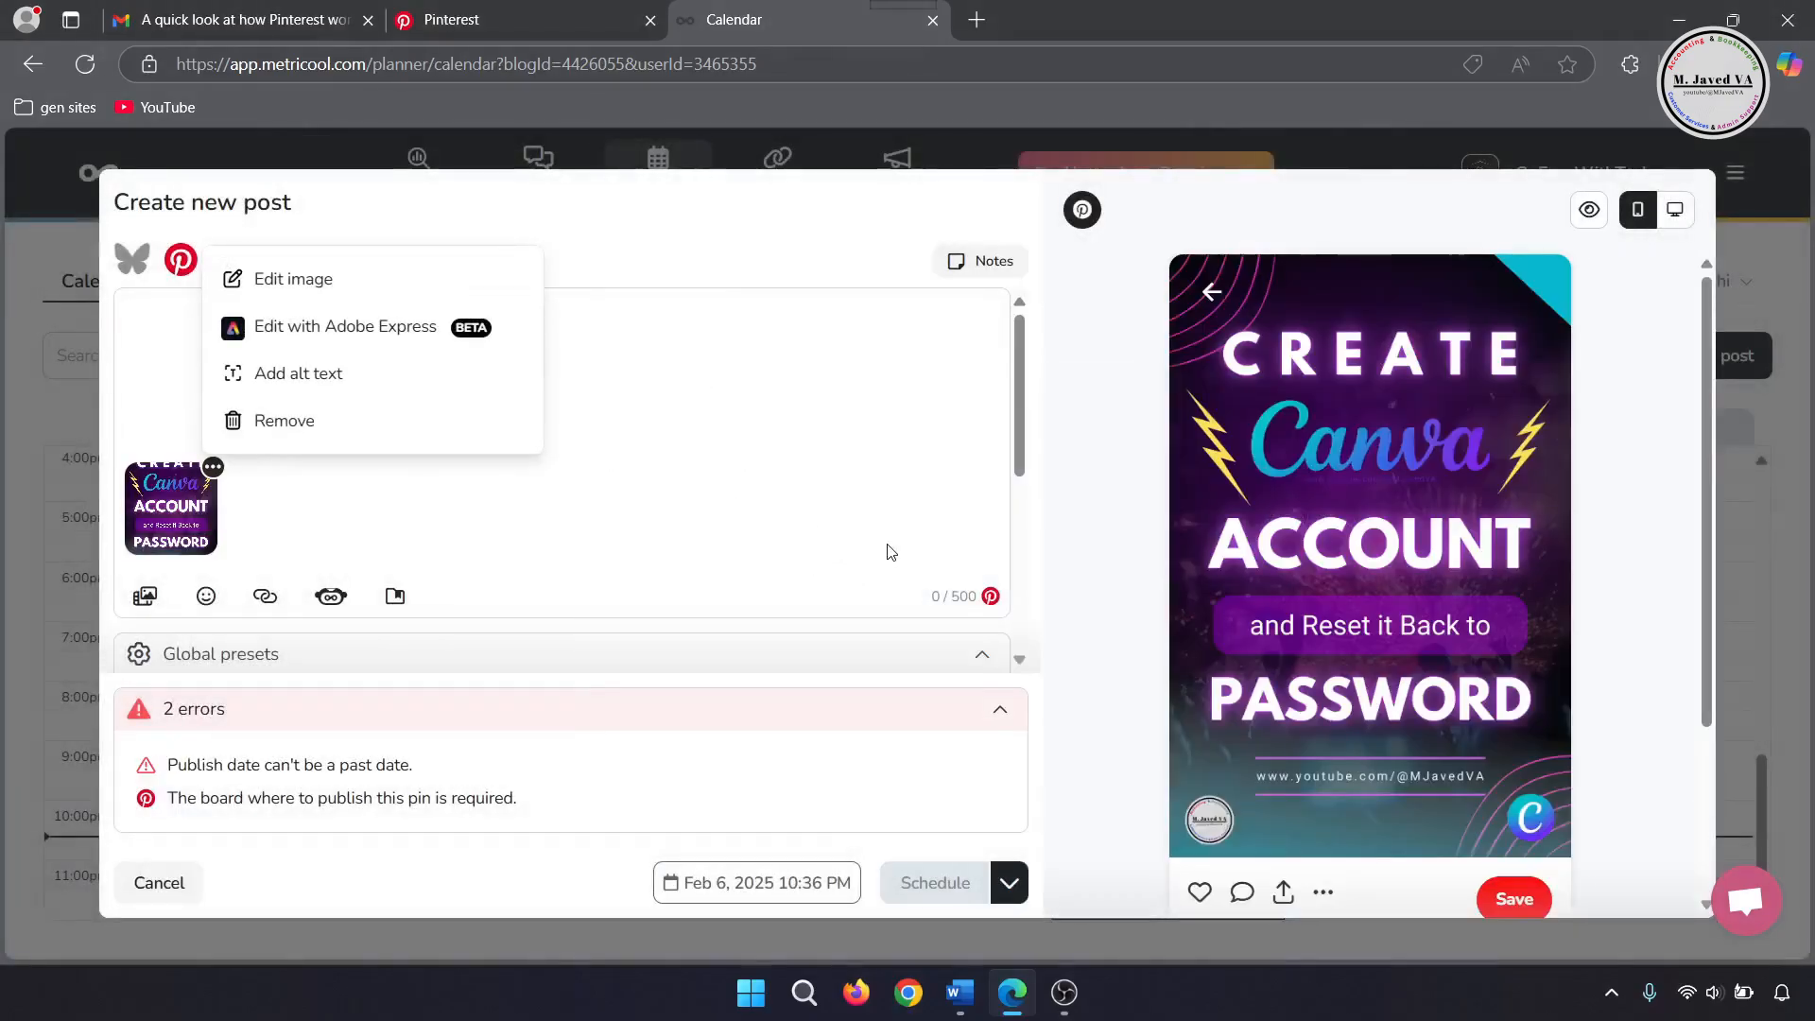
Step: Enter the post description presenting Canva as an intuitive, user-friendly online design tool for both beginners and experienced designers
click(619, 369)
text(Canva as an intuitive, user-friendly online design tool that enables both beginners and experienced designers to create a wide range of visual content, from social media posts to presentations and marketing materials. Its drag-and-drop interface and extensive library of templates, images, fonts, and other design assets make it accessible and versatile for anyone looking to craft professional-looking designs without needing advanced design software.)
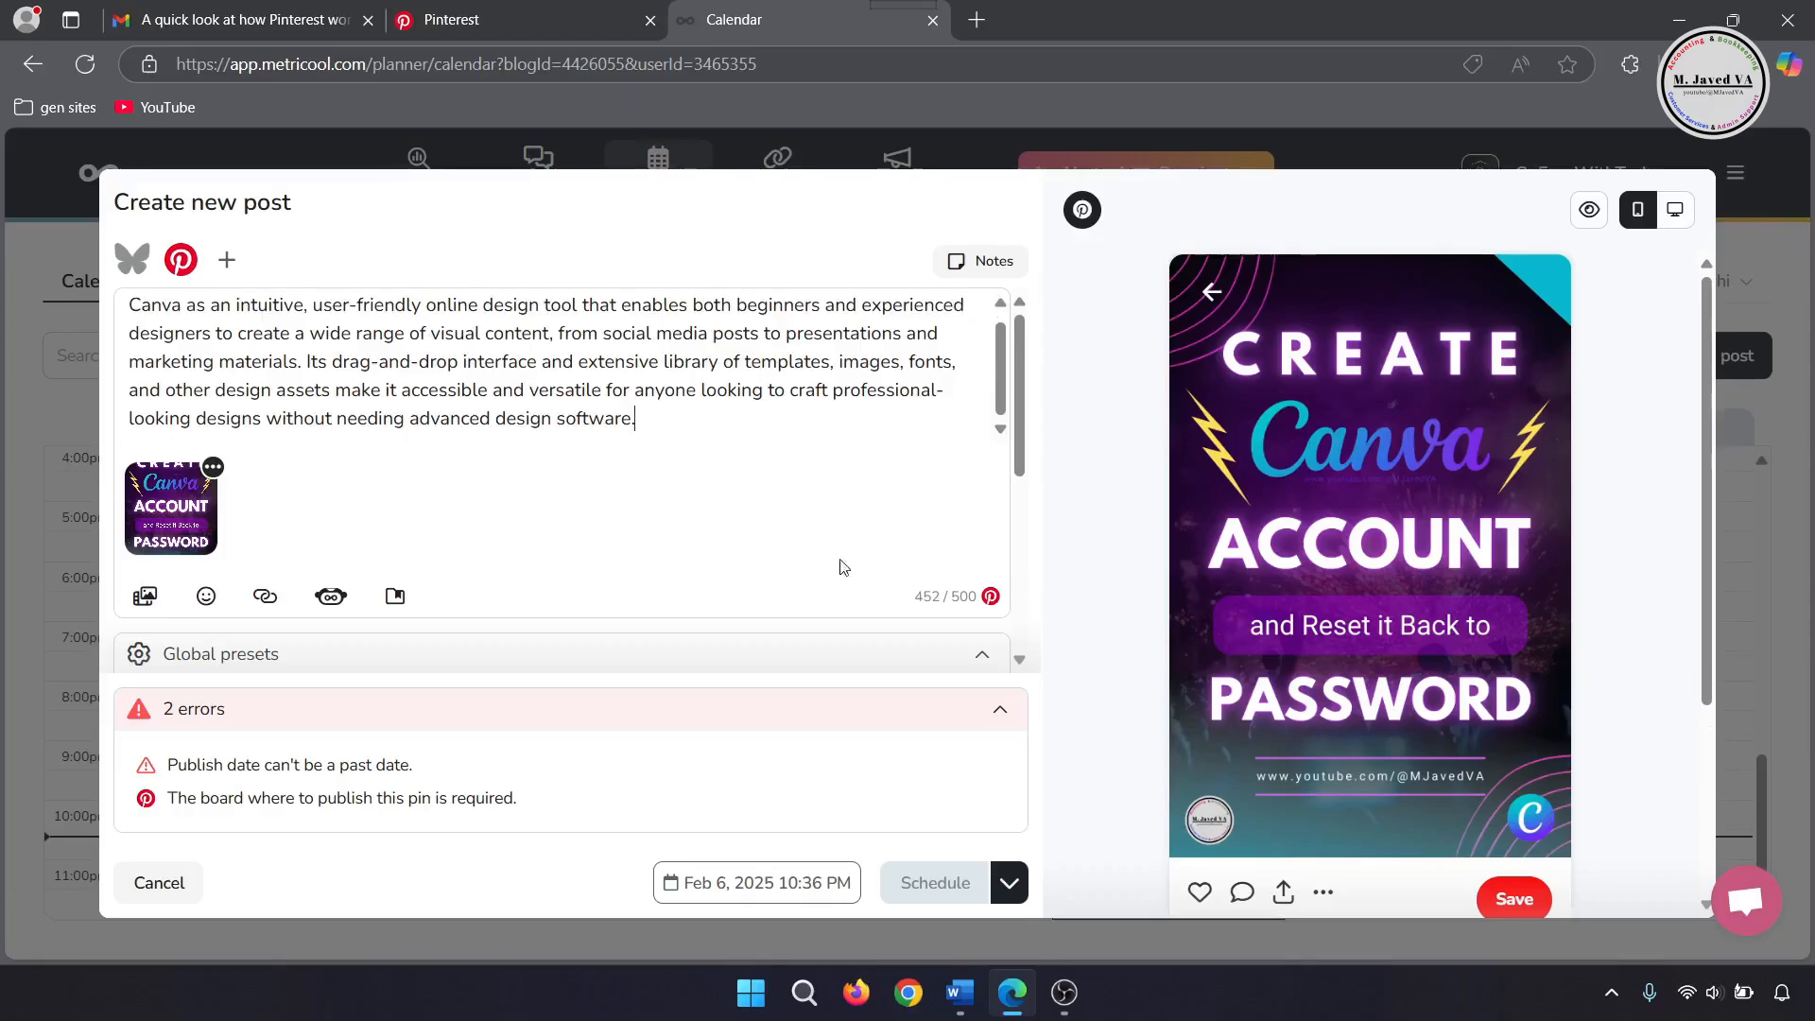
Step: Turn the mtr.cool URL shortener on and off again, and collapse the Global presets
drag(1019, 397, 1020, 514)
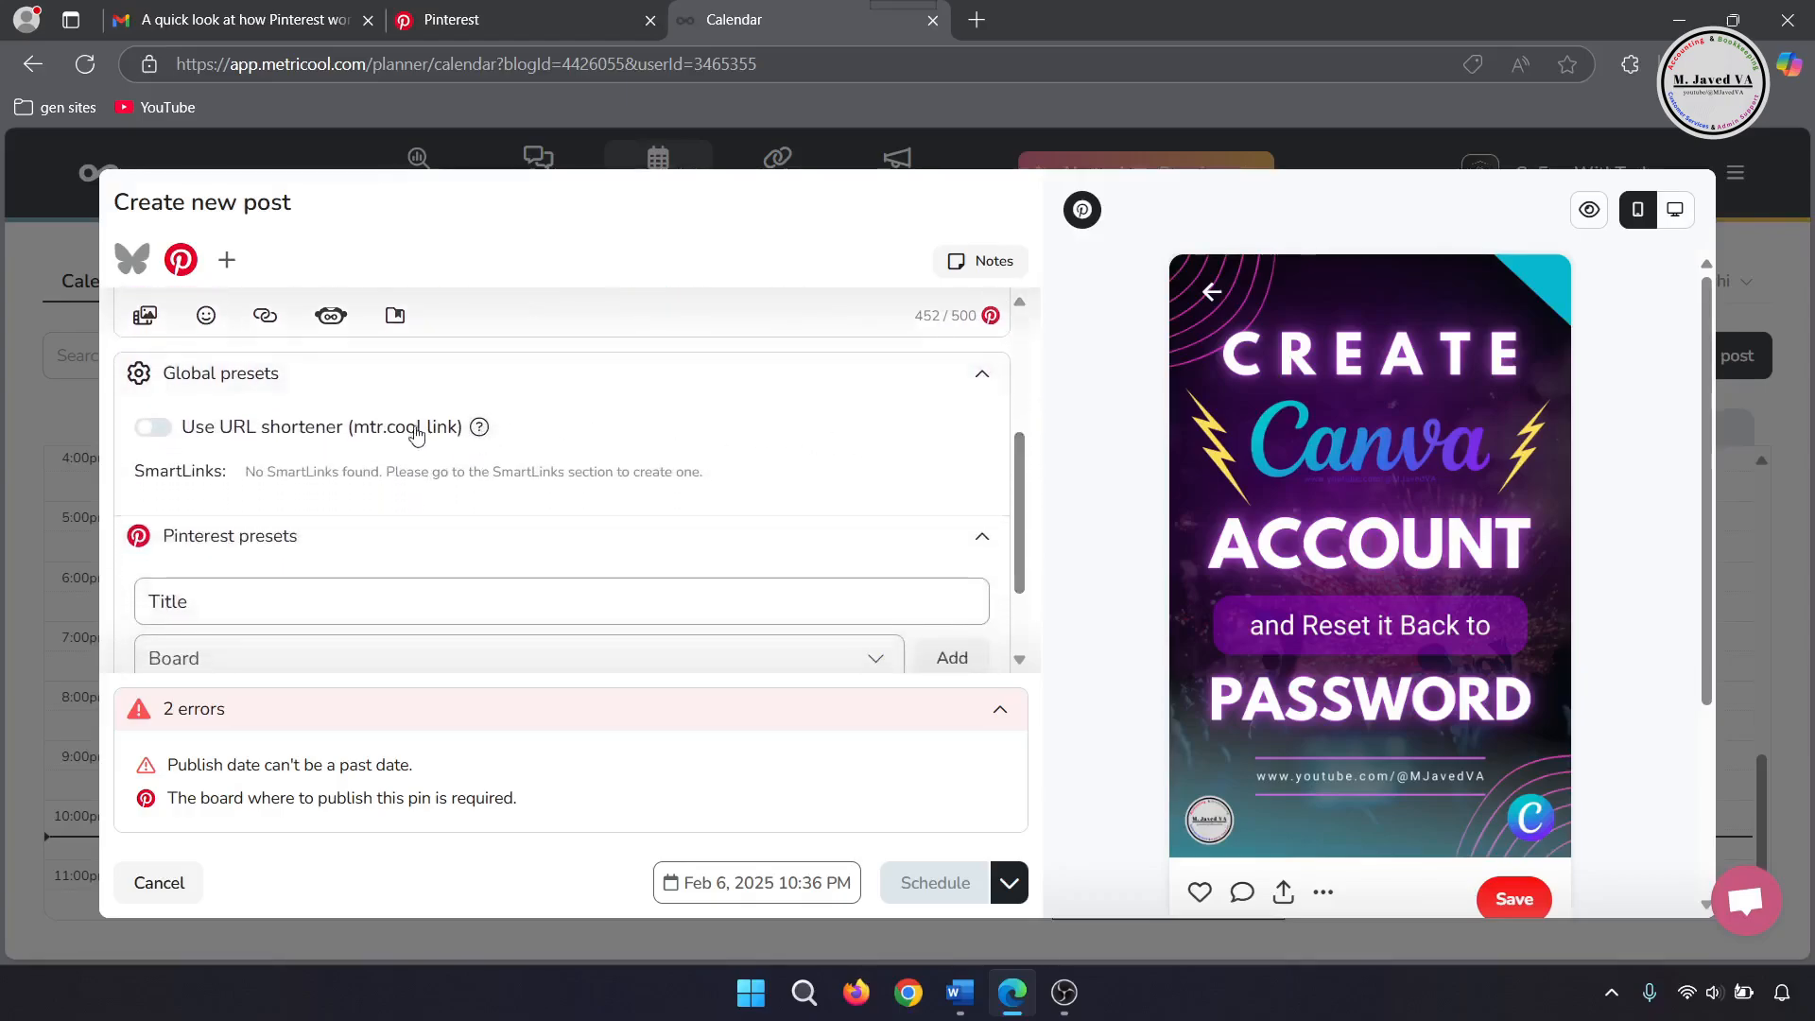
click(161, 429)
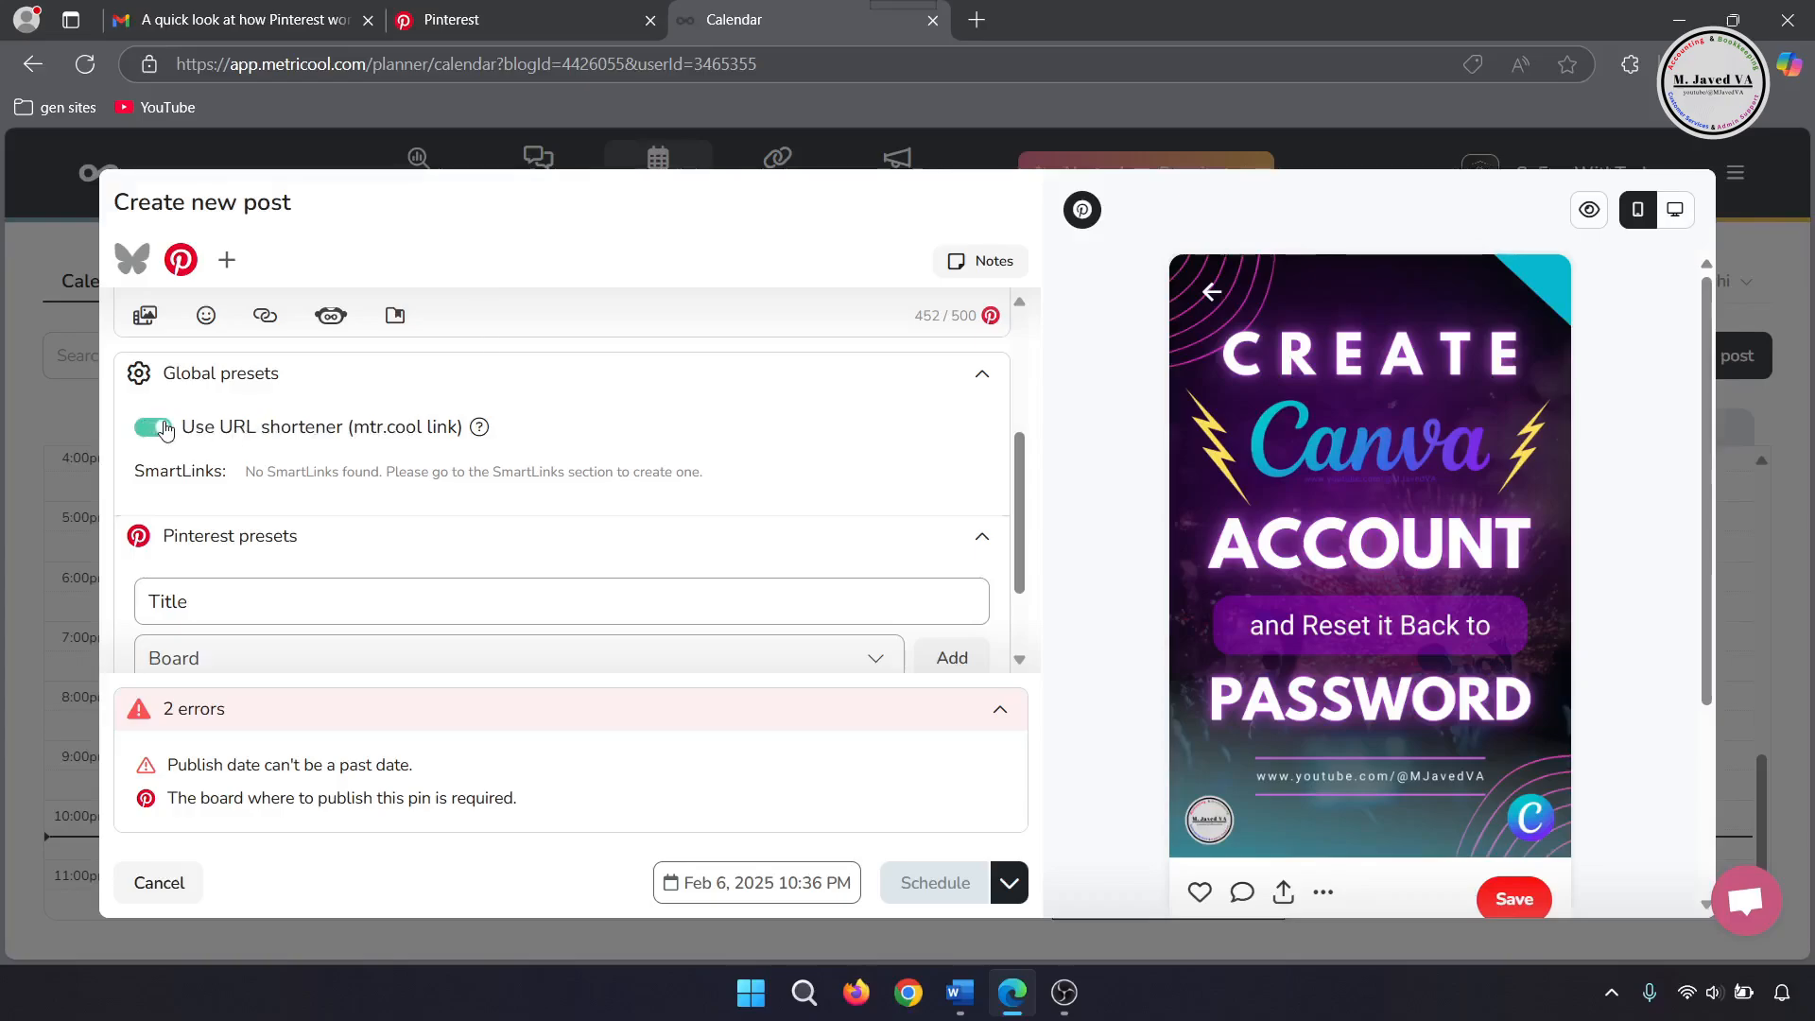
click(284, 444)
click(543, 390)
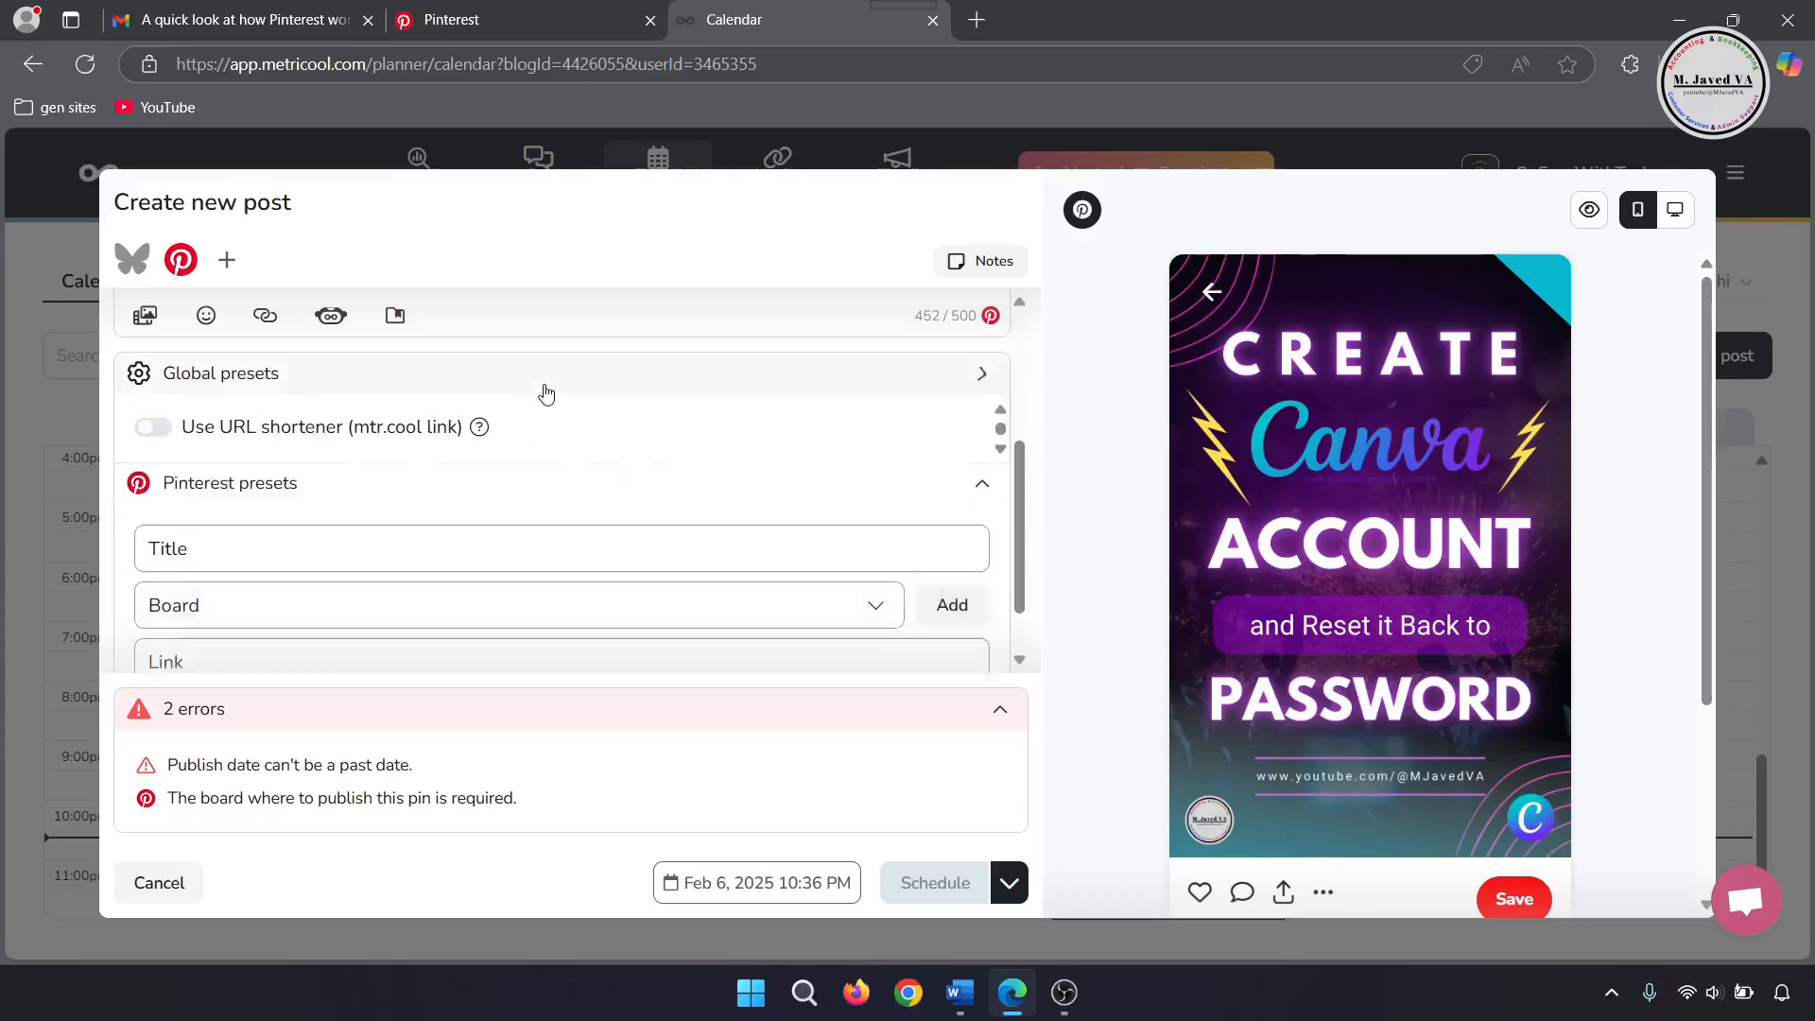
click(565, 483)
key(ctrl+v)
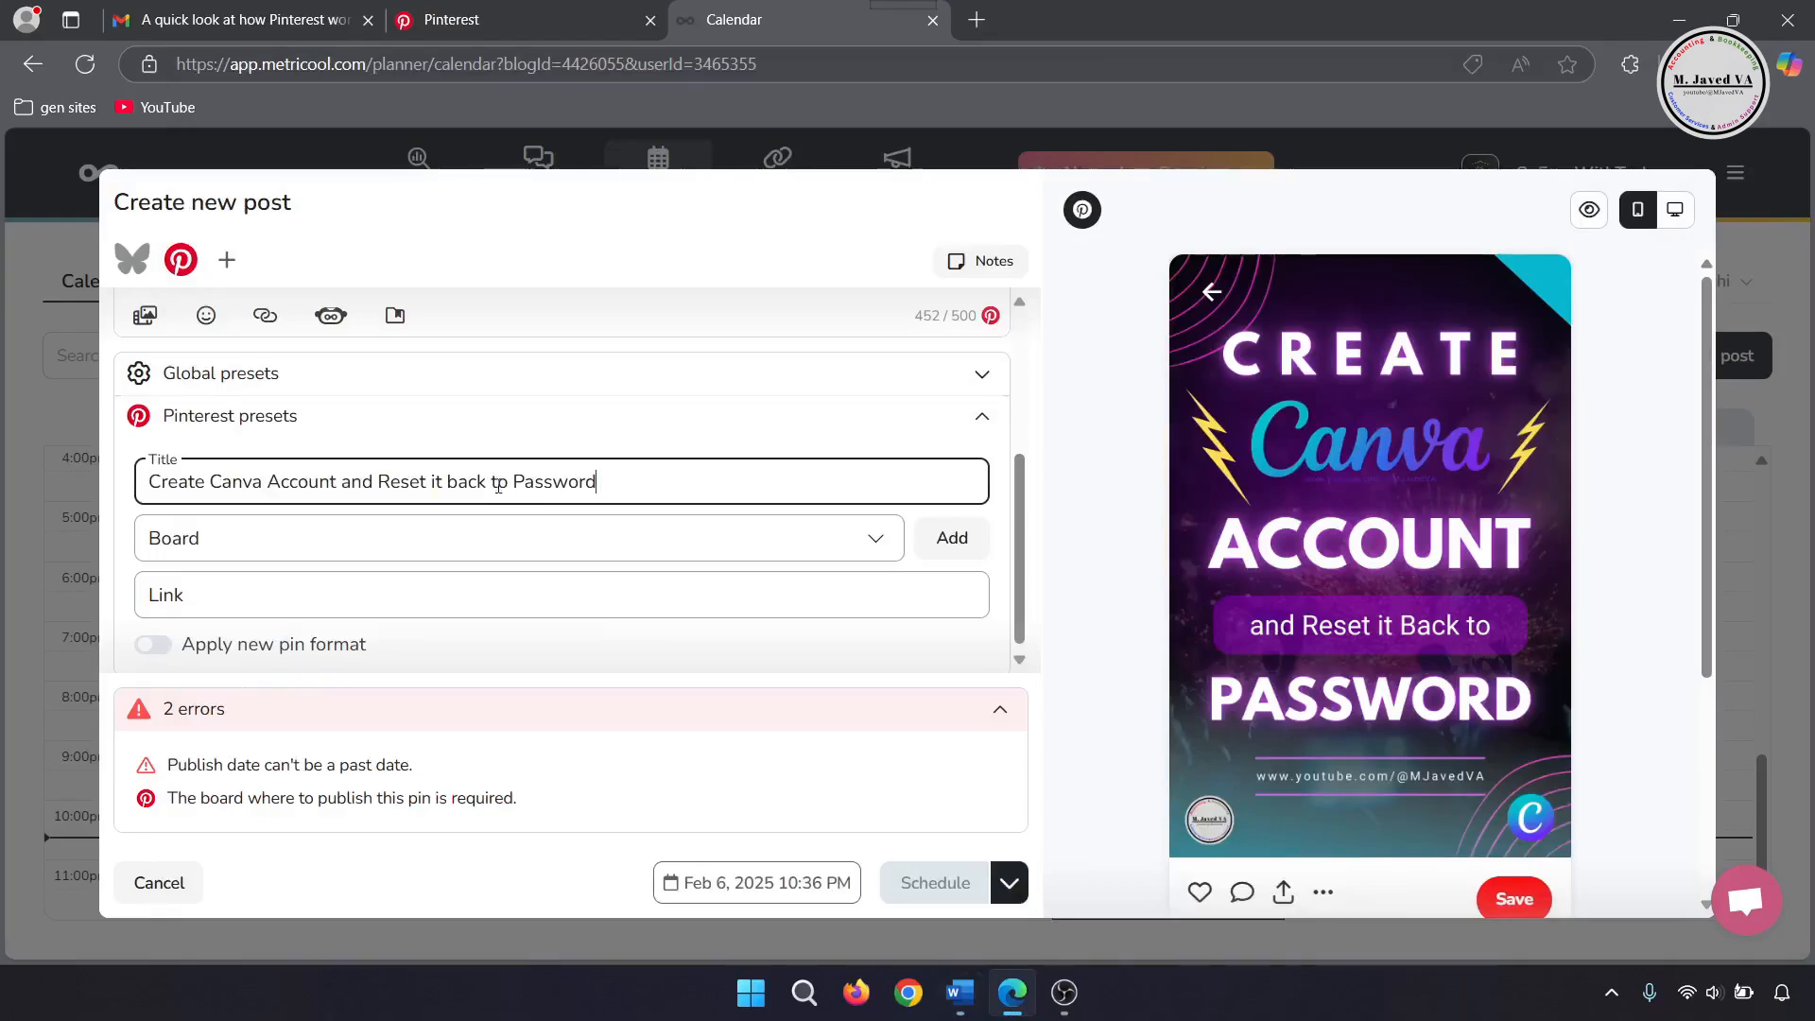
click(506, 546)
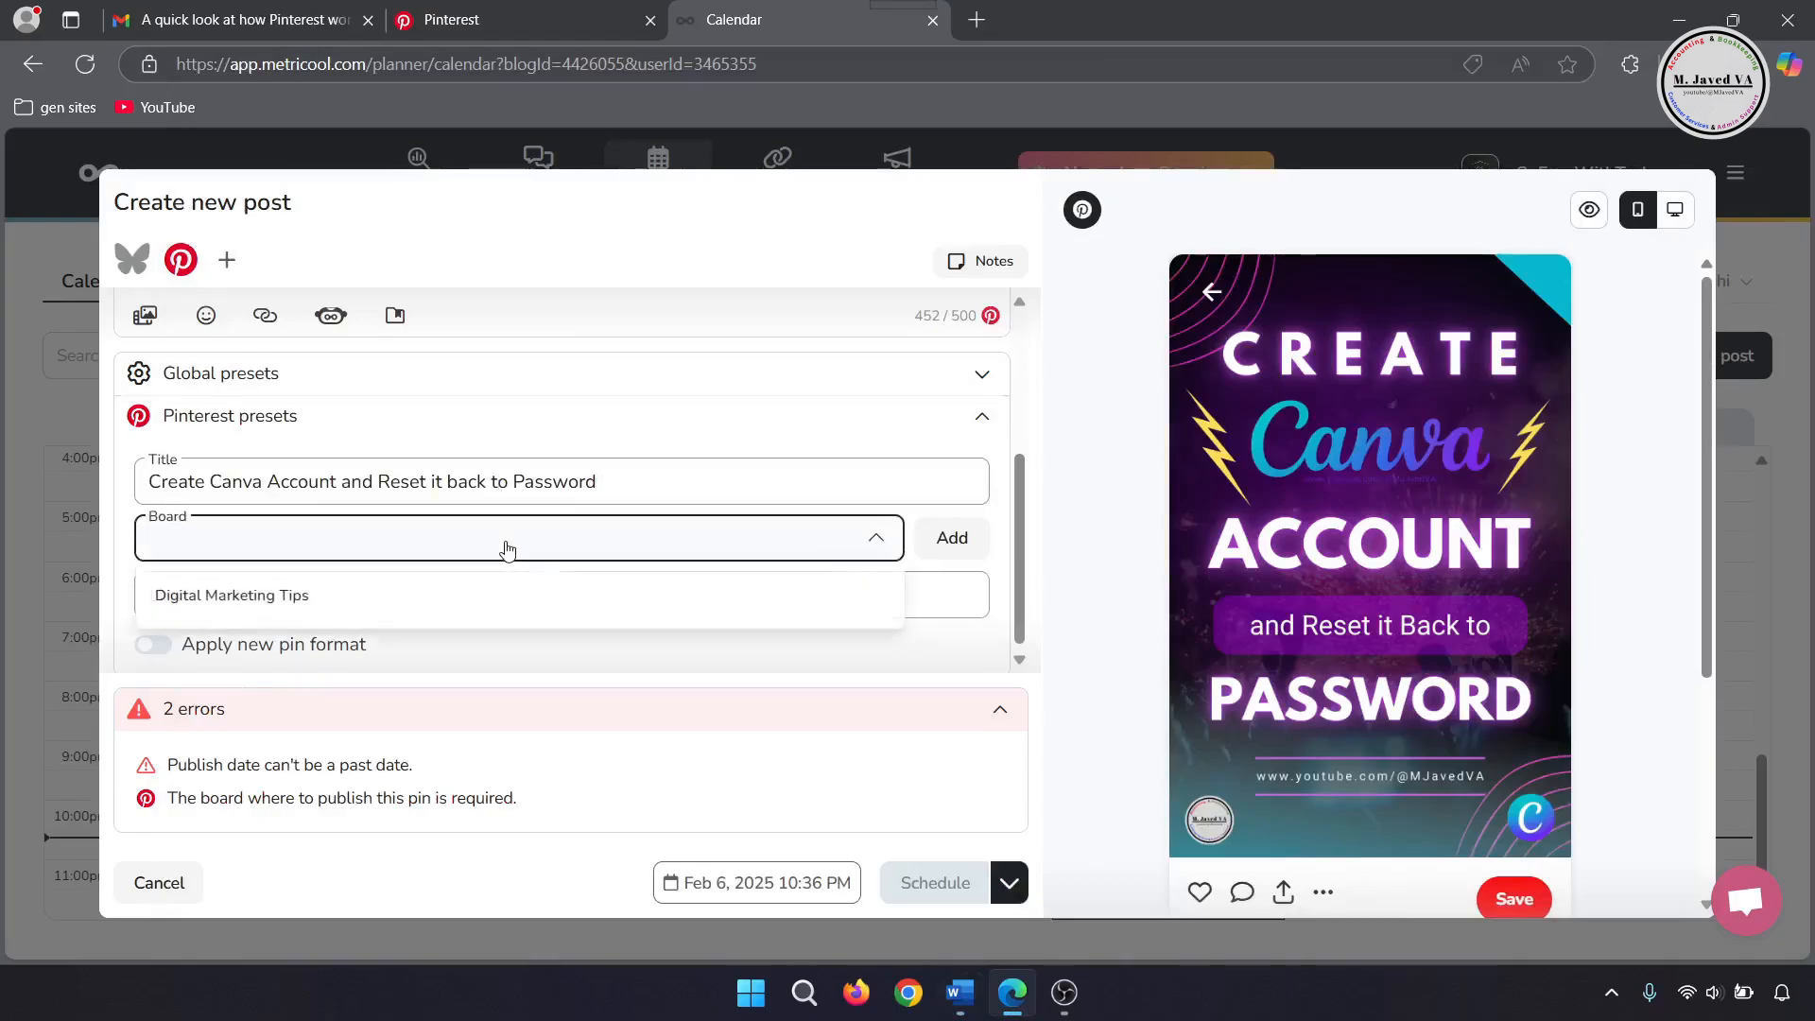
click(378, 599)
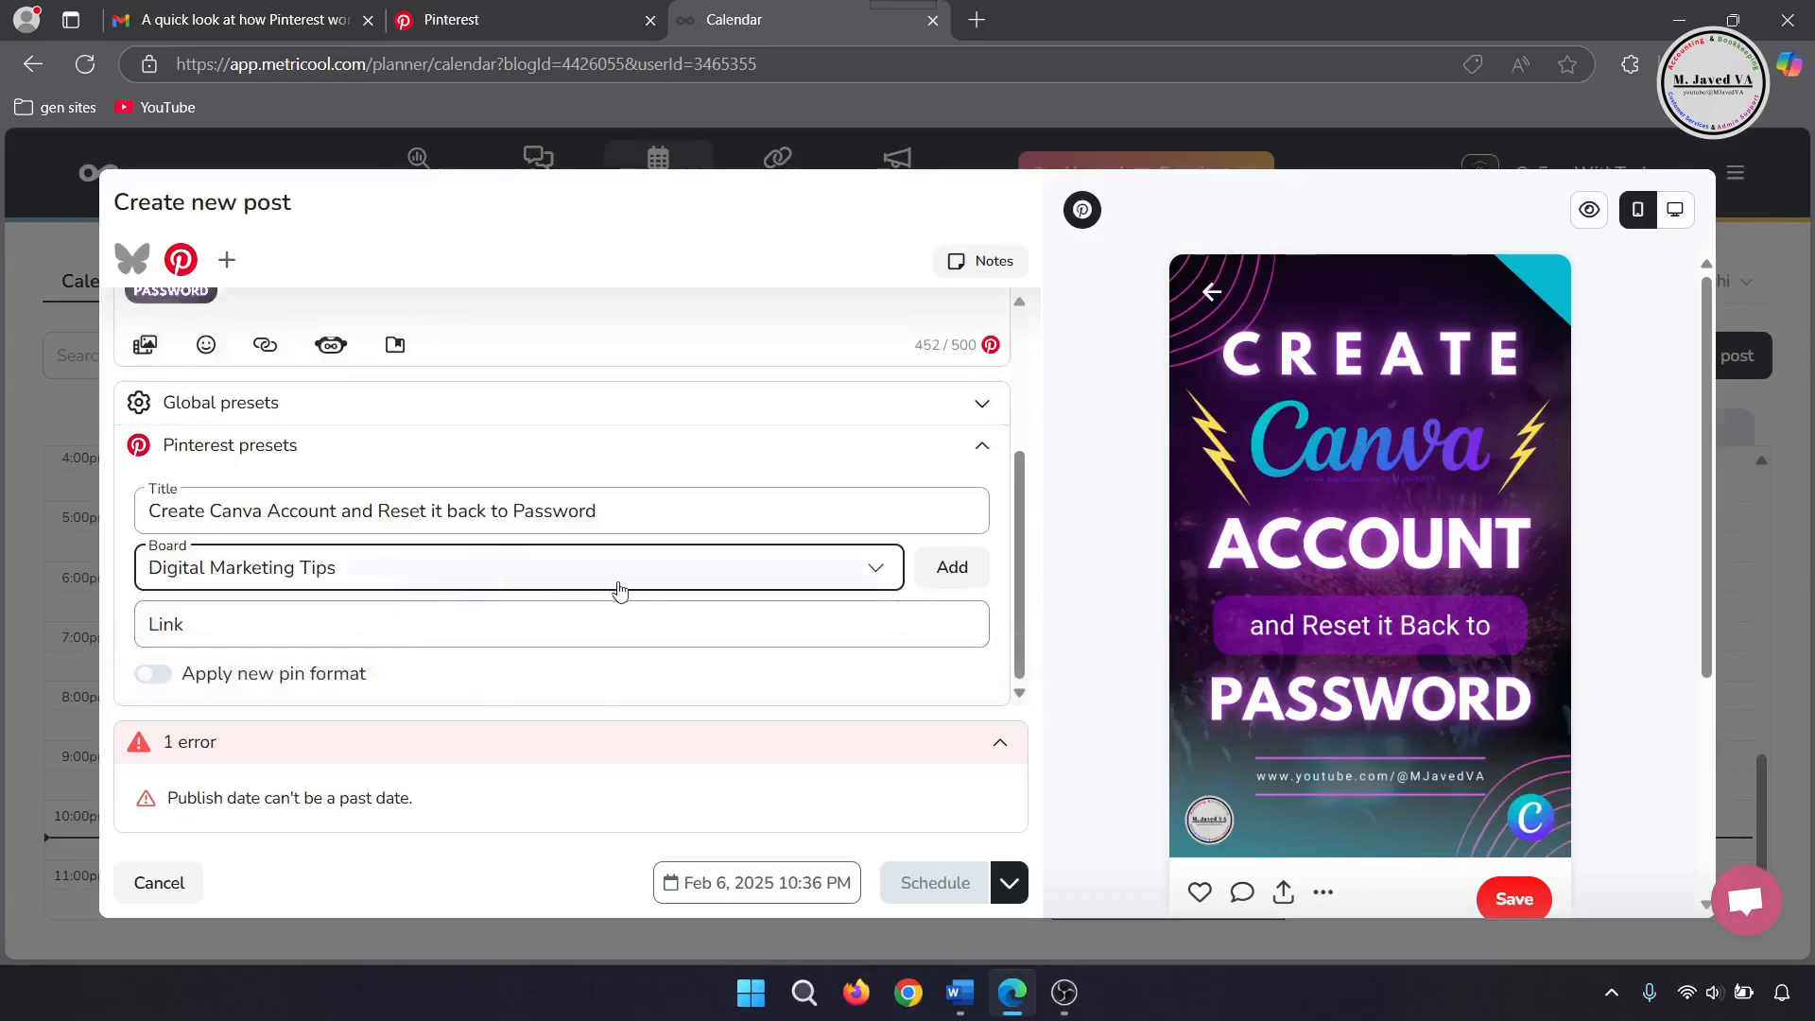
click(541, 629)
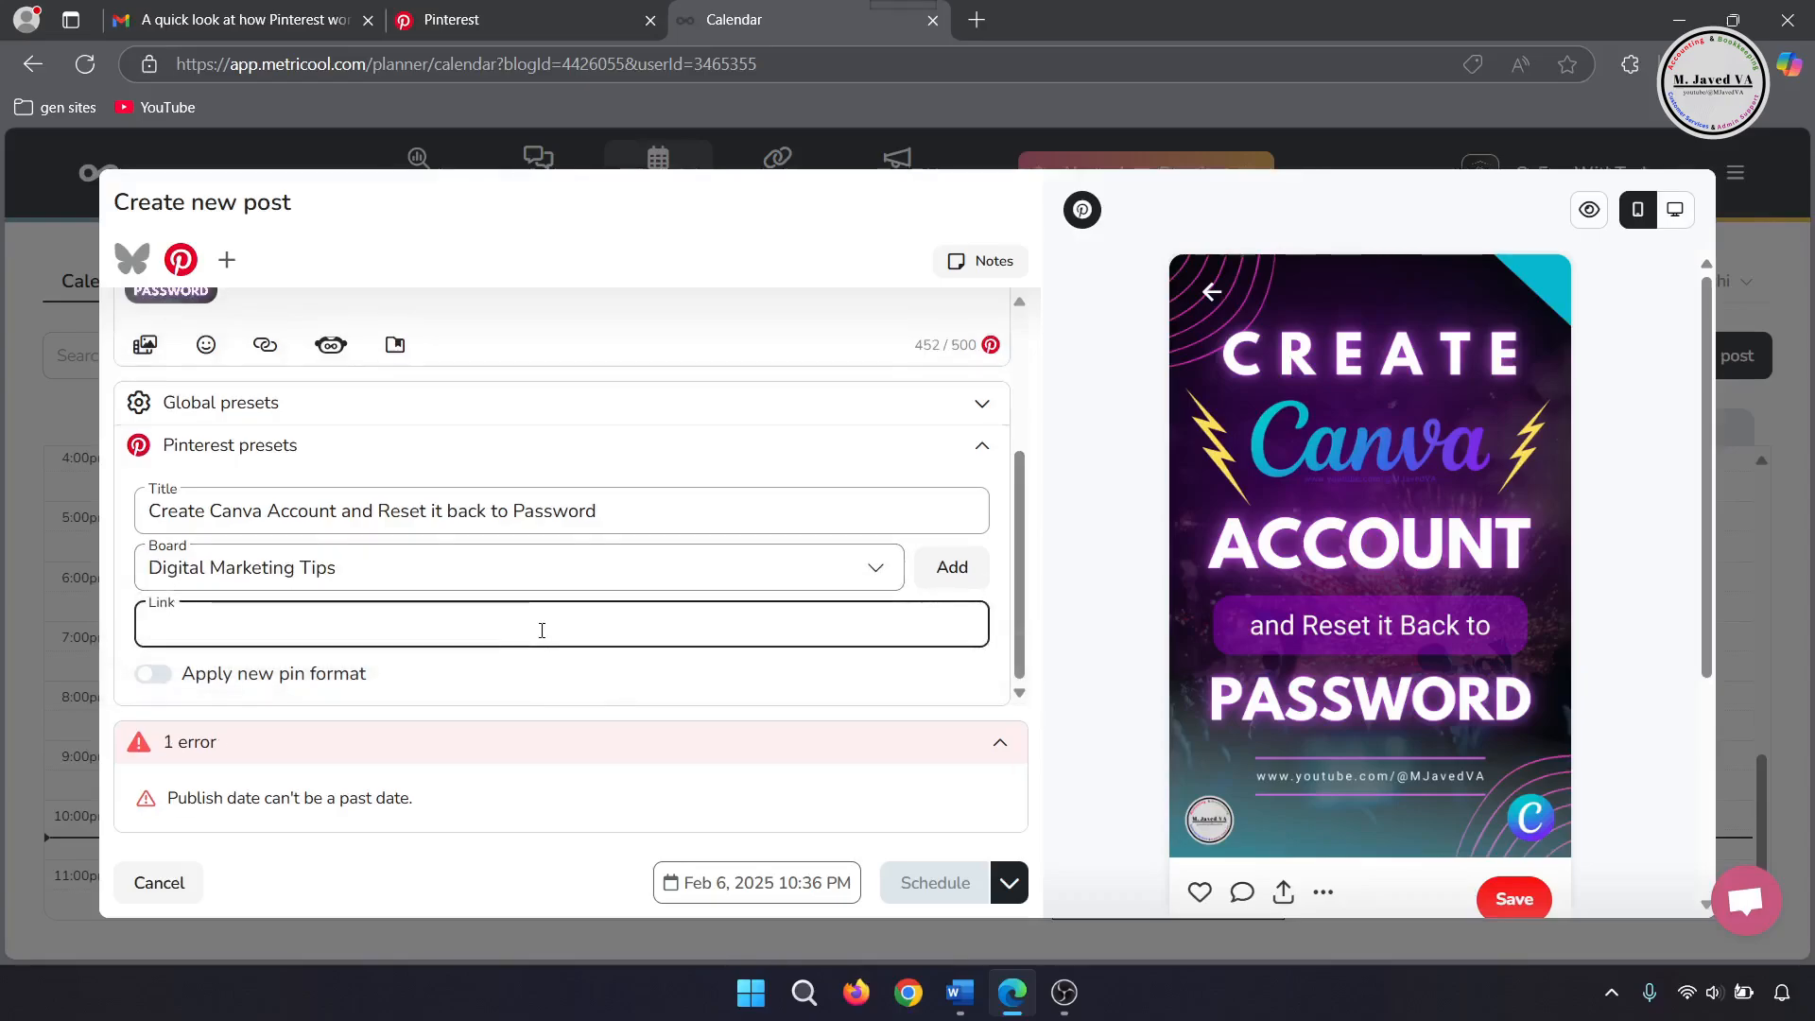
text(https://youtu.be/MJVp2l3VsNw?si=WQHs0Y1QxlfcpM8O)
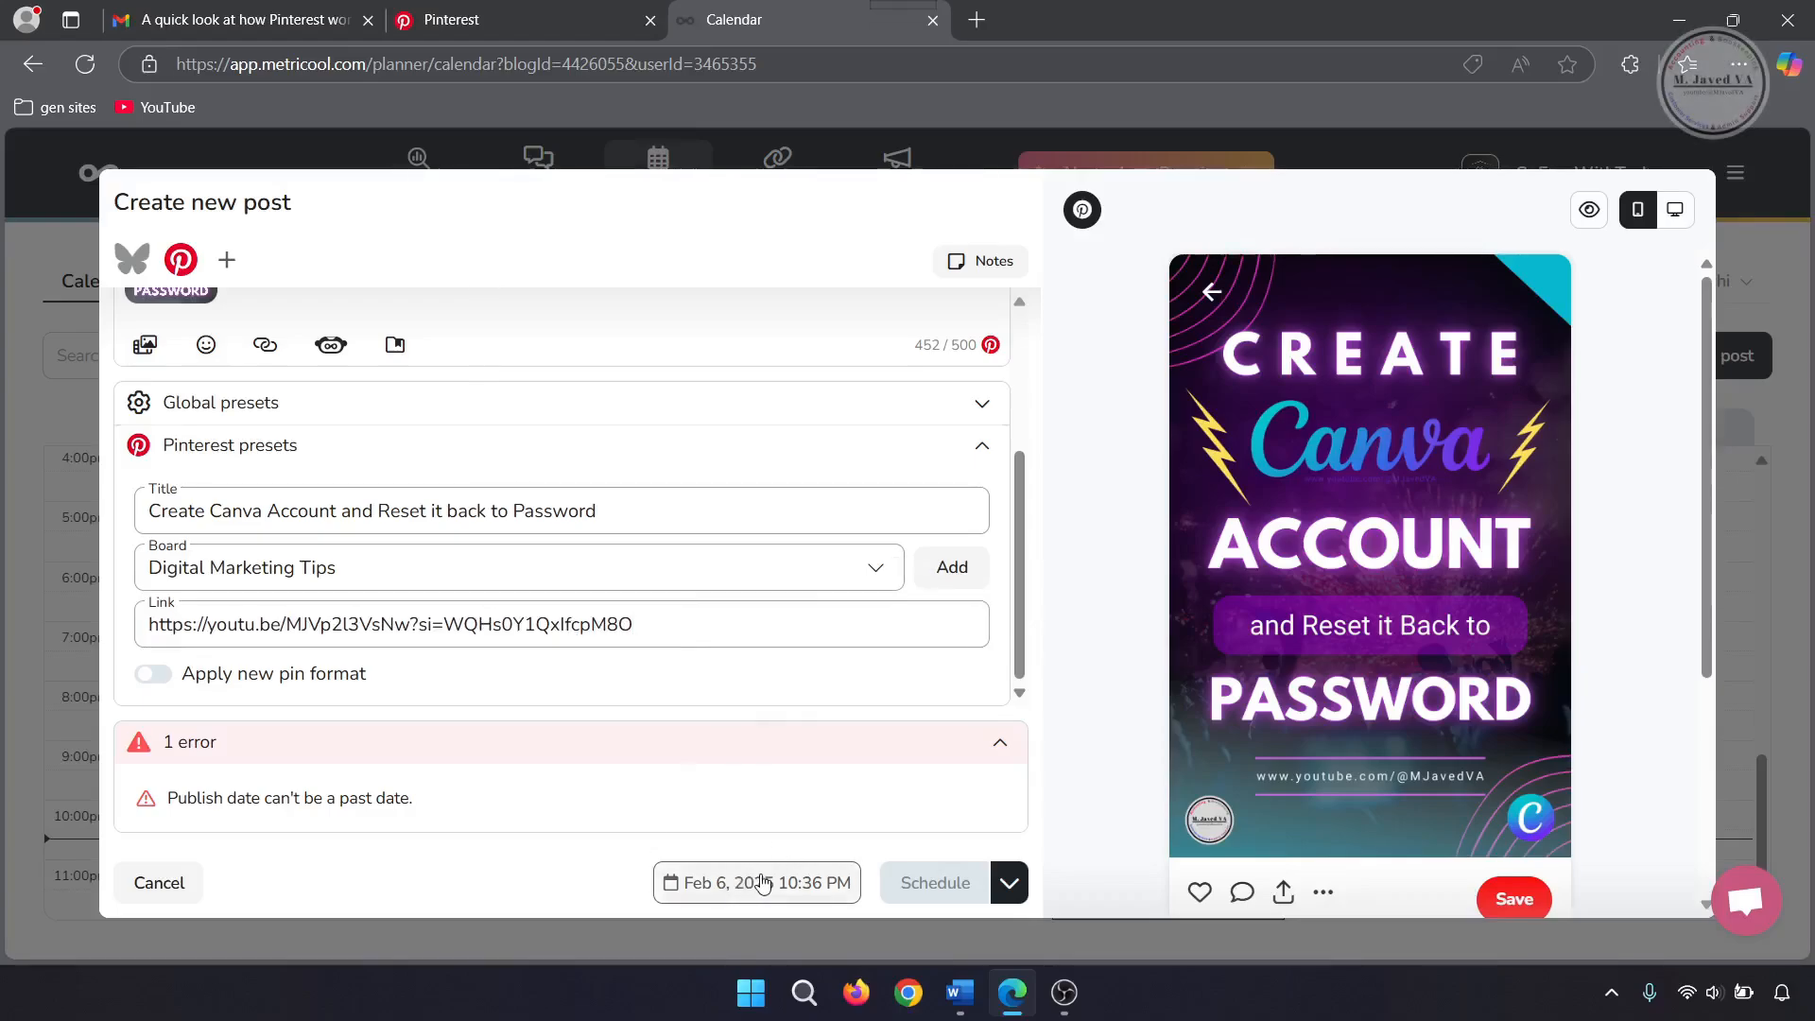
Step: Set the post's publishing time to 10:45 PM on Feb 6, 2025
click(763, 883)
click(752, 359)
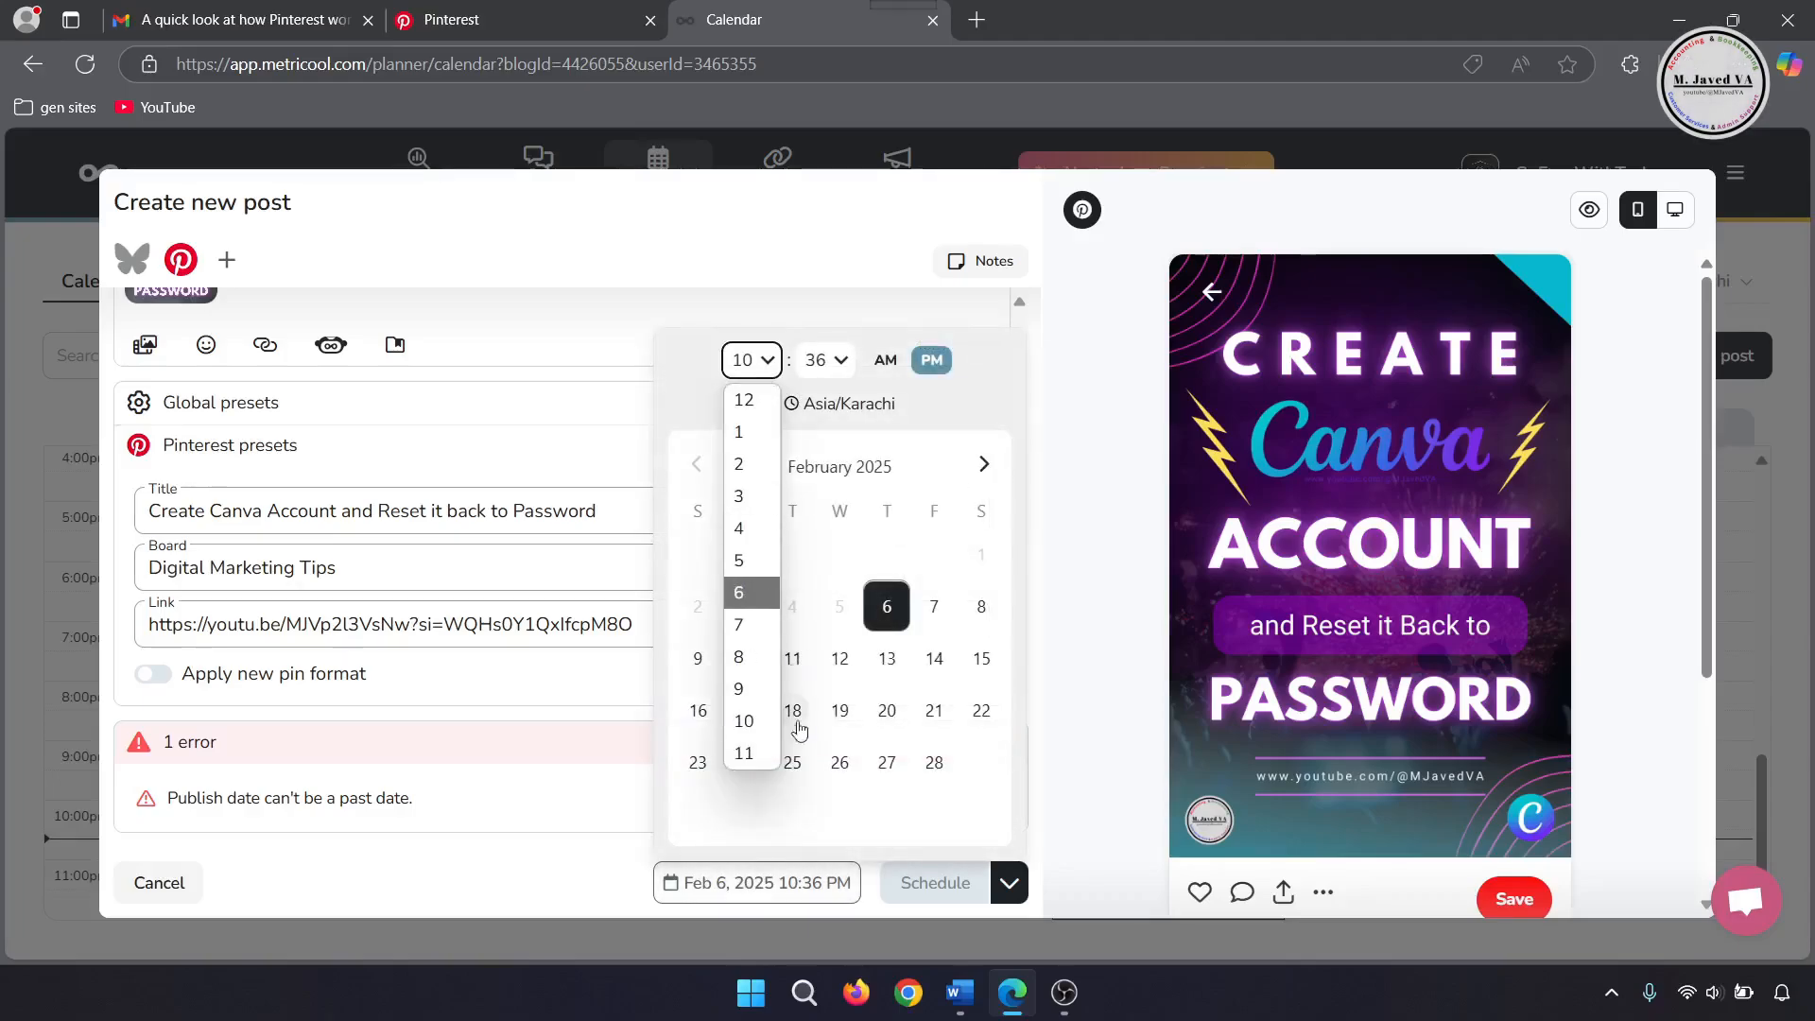
click(756, 361)
click(825, 359)
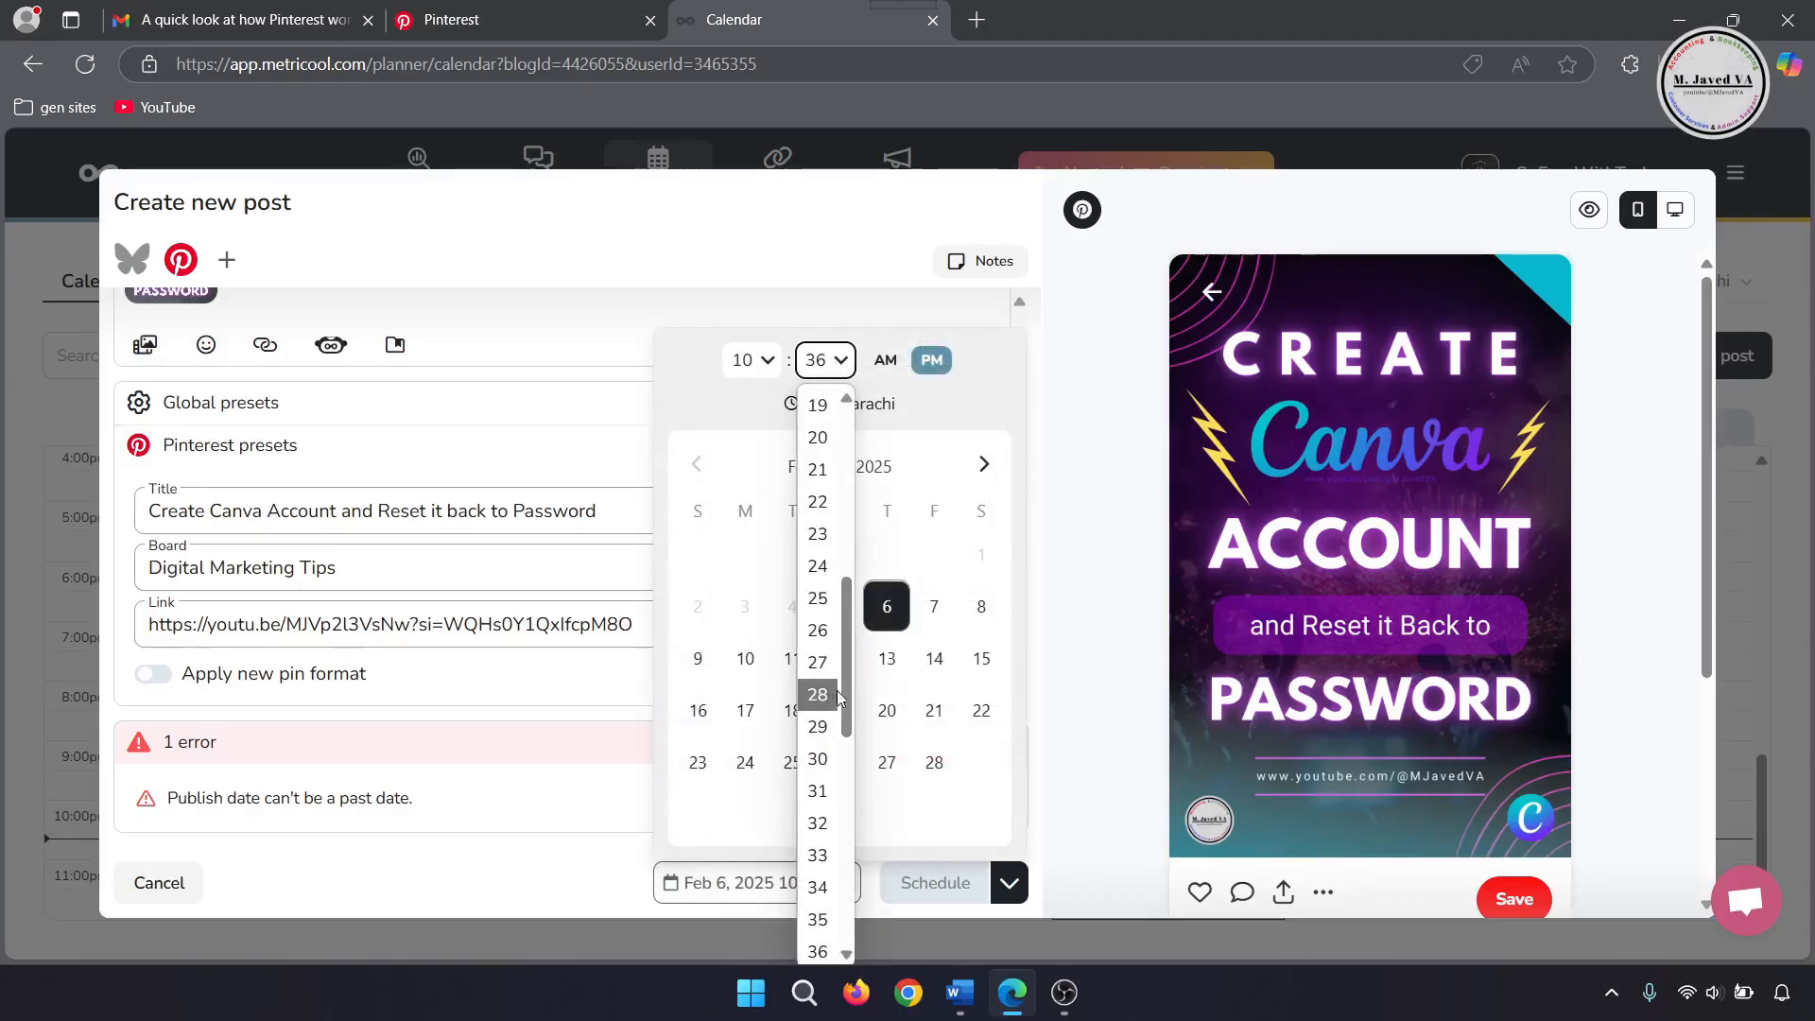
scroll(823, 700, down, 3)
click(818, 794)
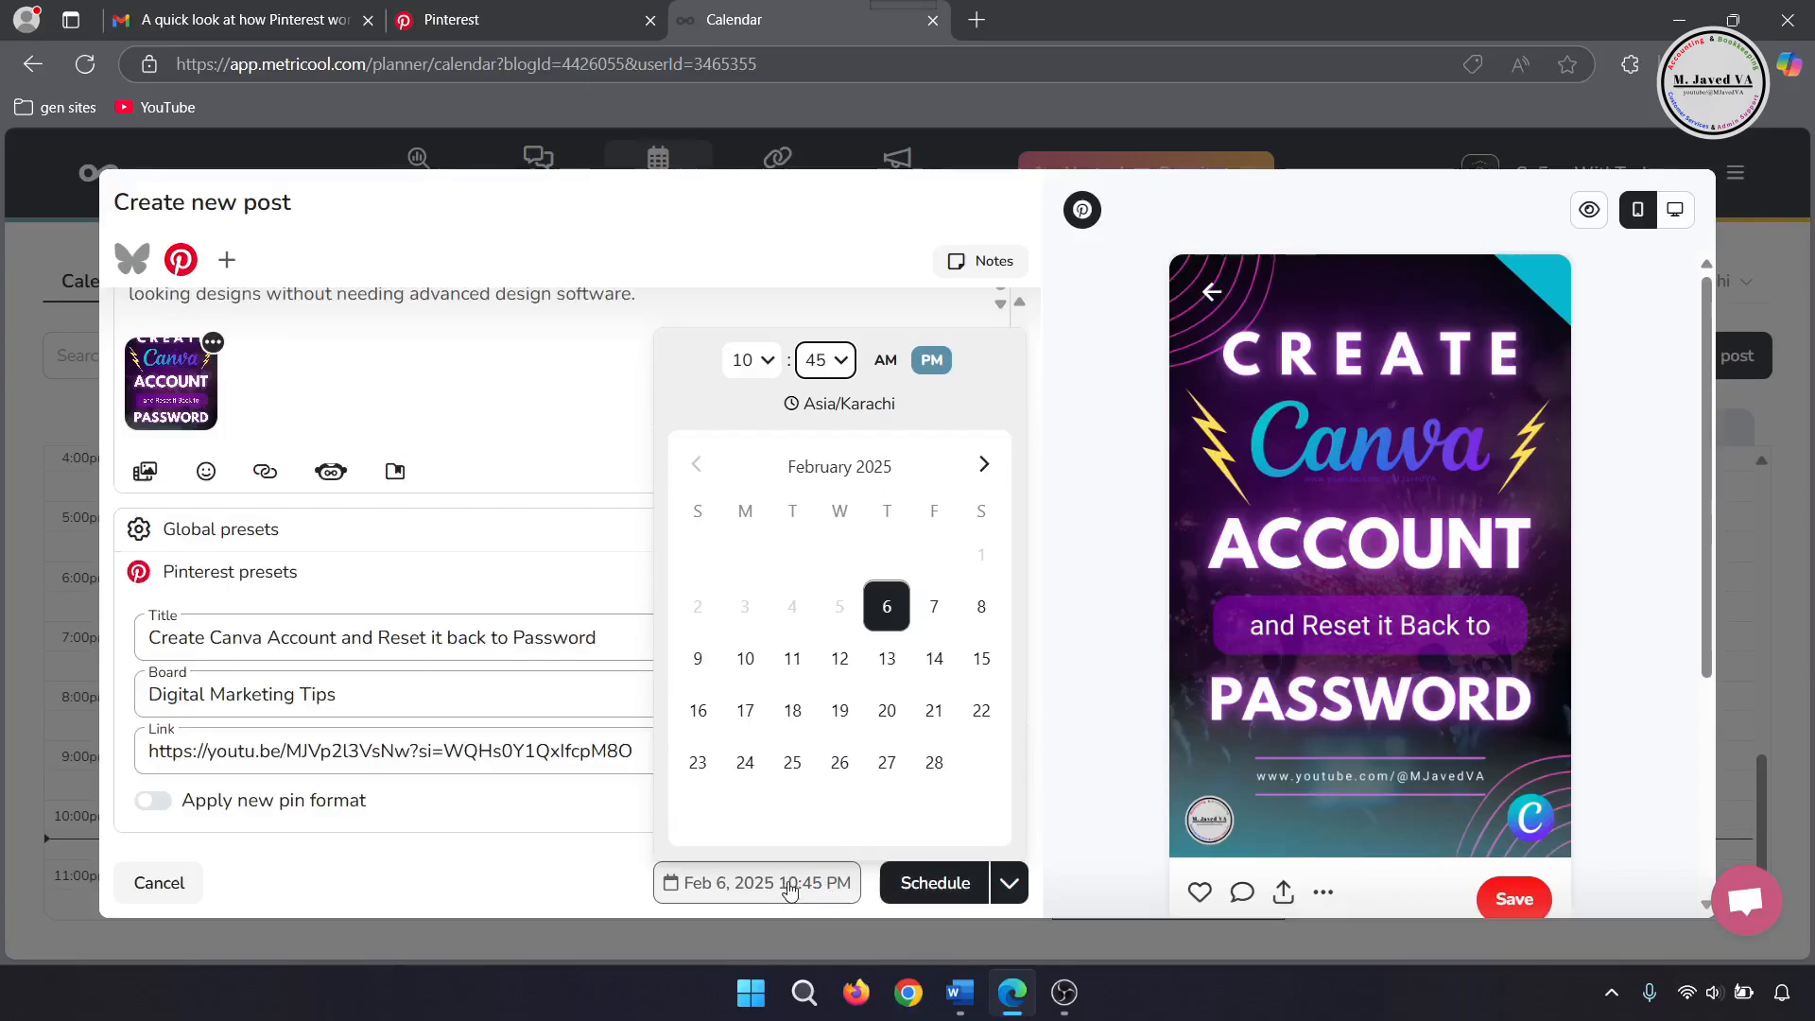
Step: Schedule the Pinterest post and set the planning calendar's zoom to Expanded
click(908, 883)
click(930, 887)
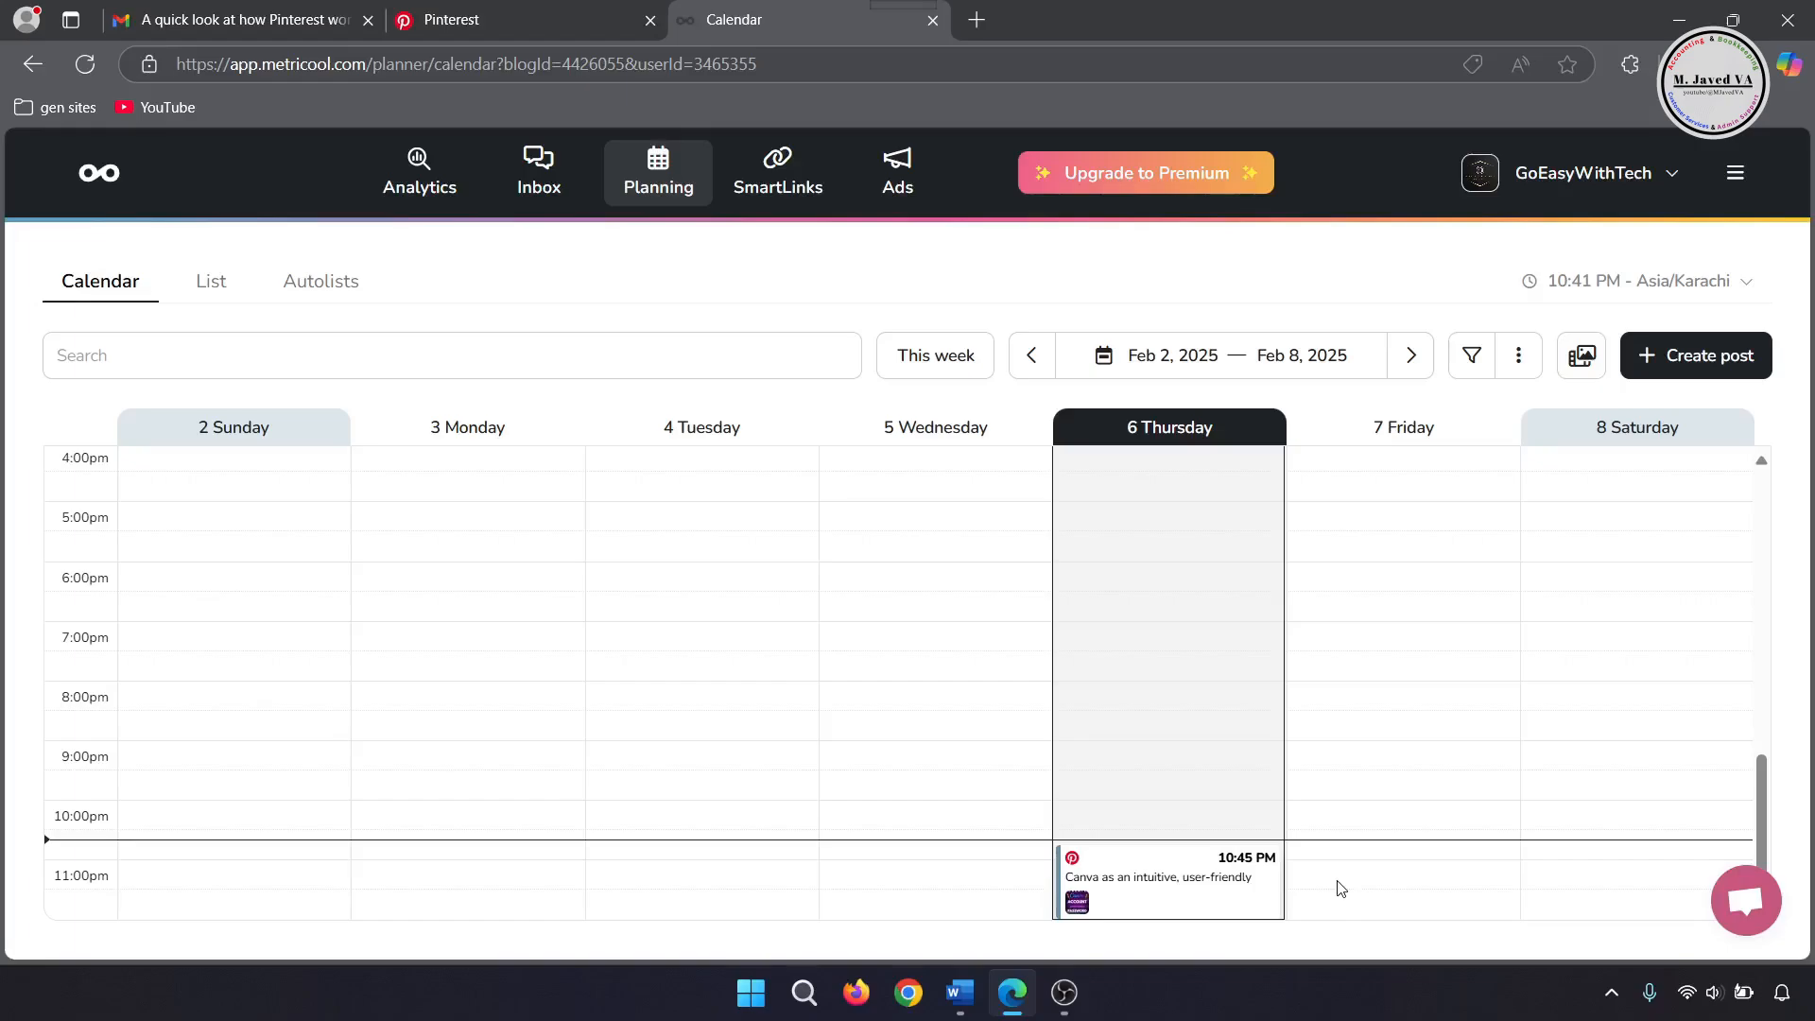
click(1518, 355)
mouse_move(1484, 414)
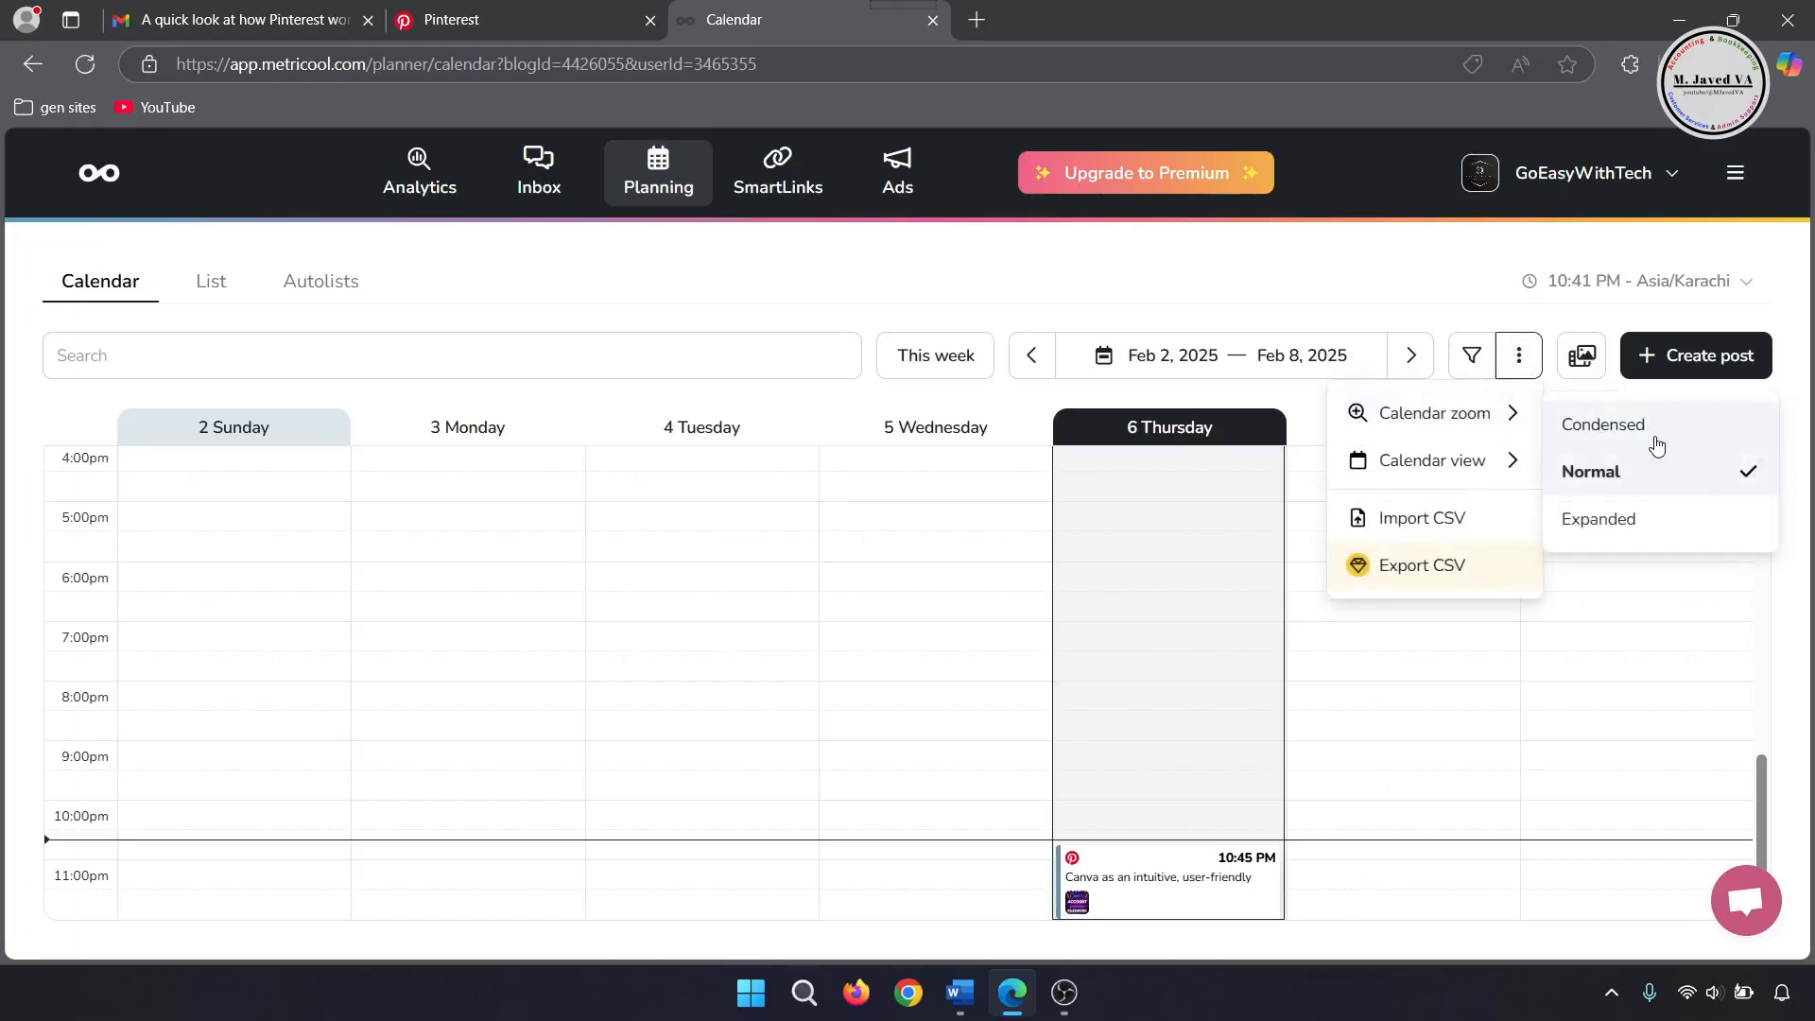
click(1598, 520)
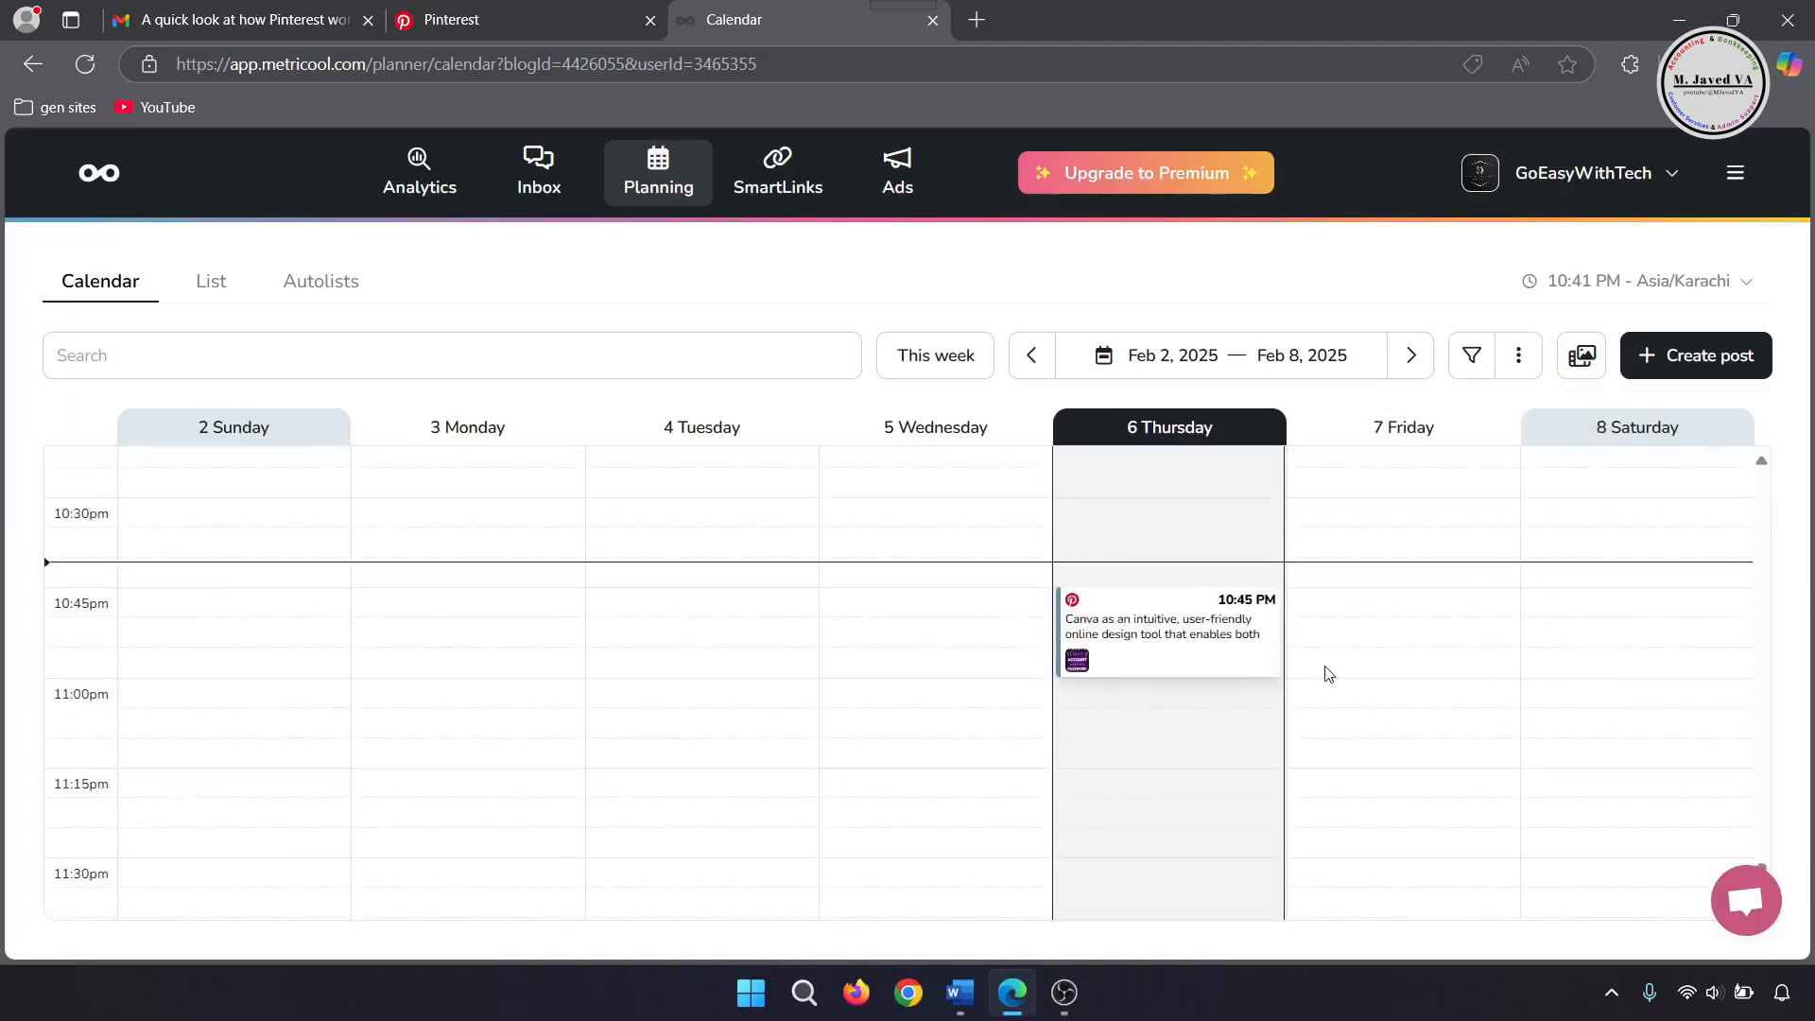
Step: Move the scheduled Canva pin to 10:55 PM on Thursday, Feb 6 in the calendar and preview its details
mouse_move(1178, 642)
drag(1177, 659, 1214, 707)
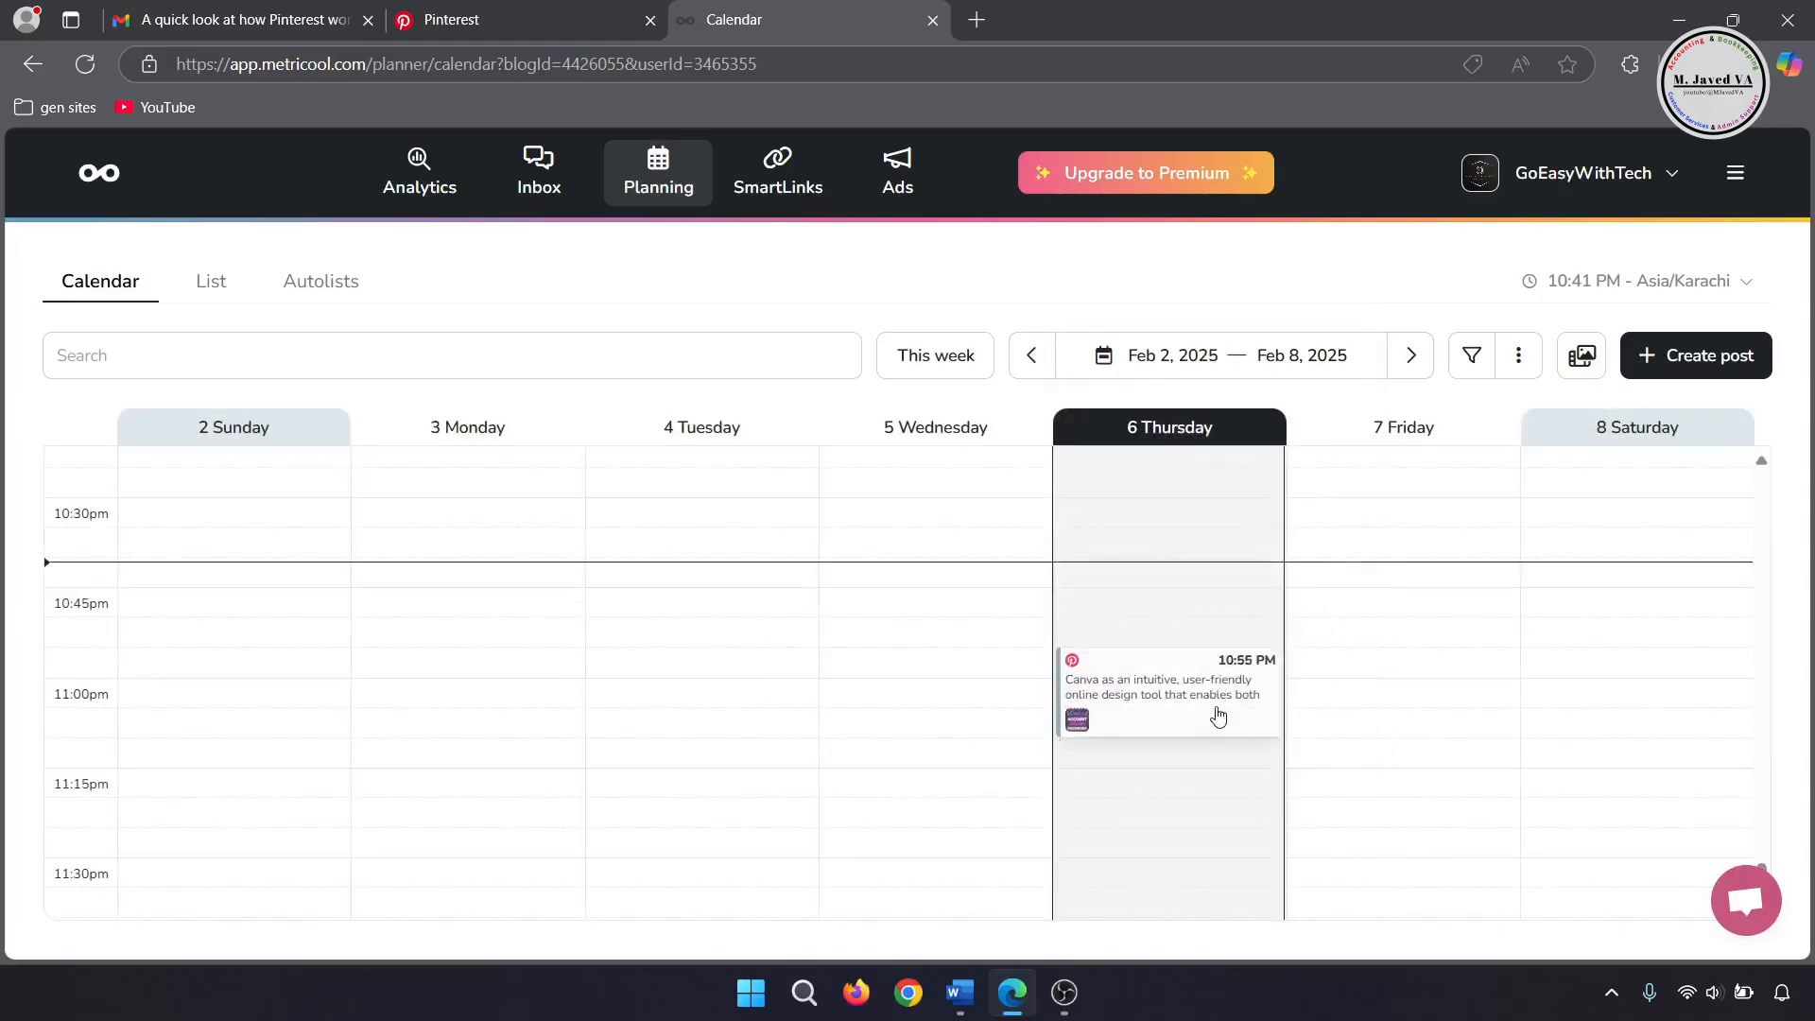
mouse_move(1187, 711)
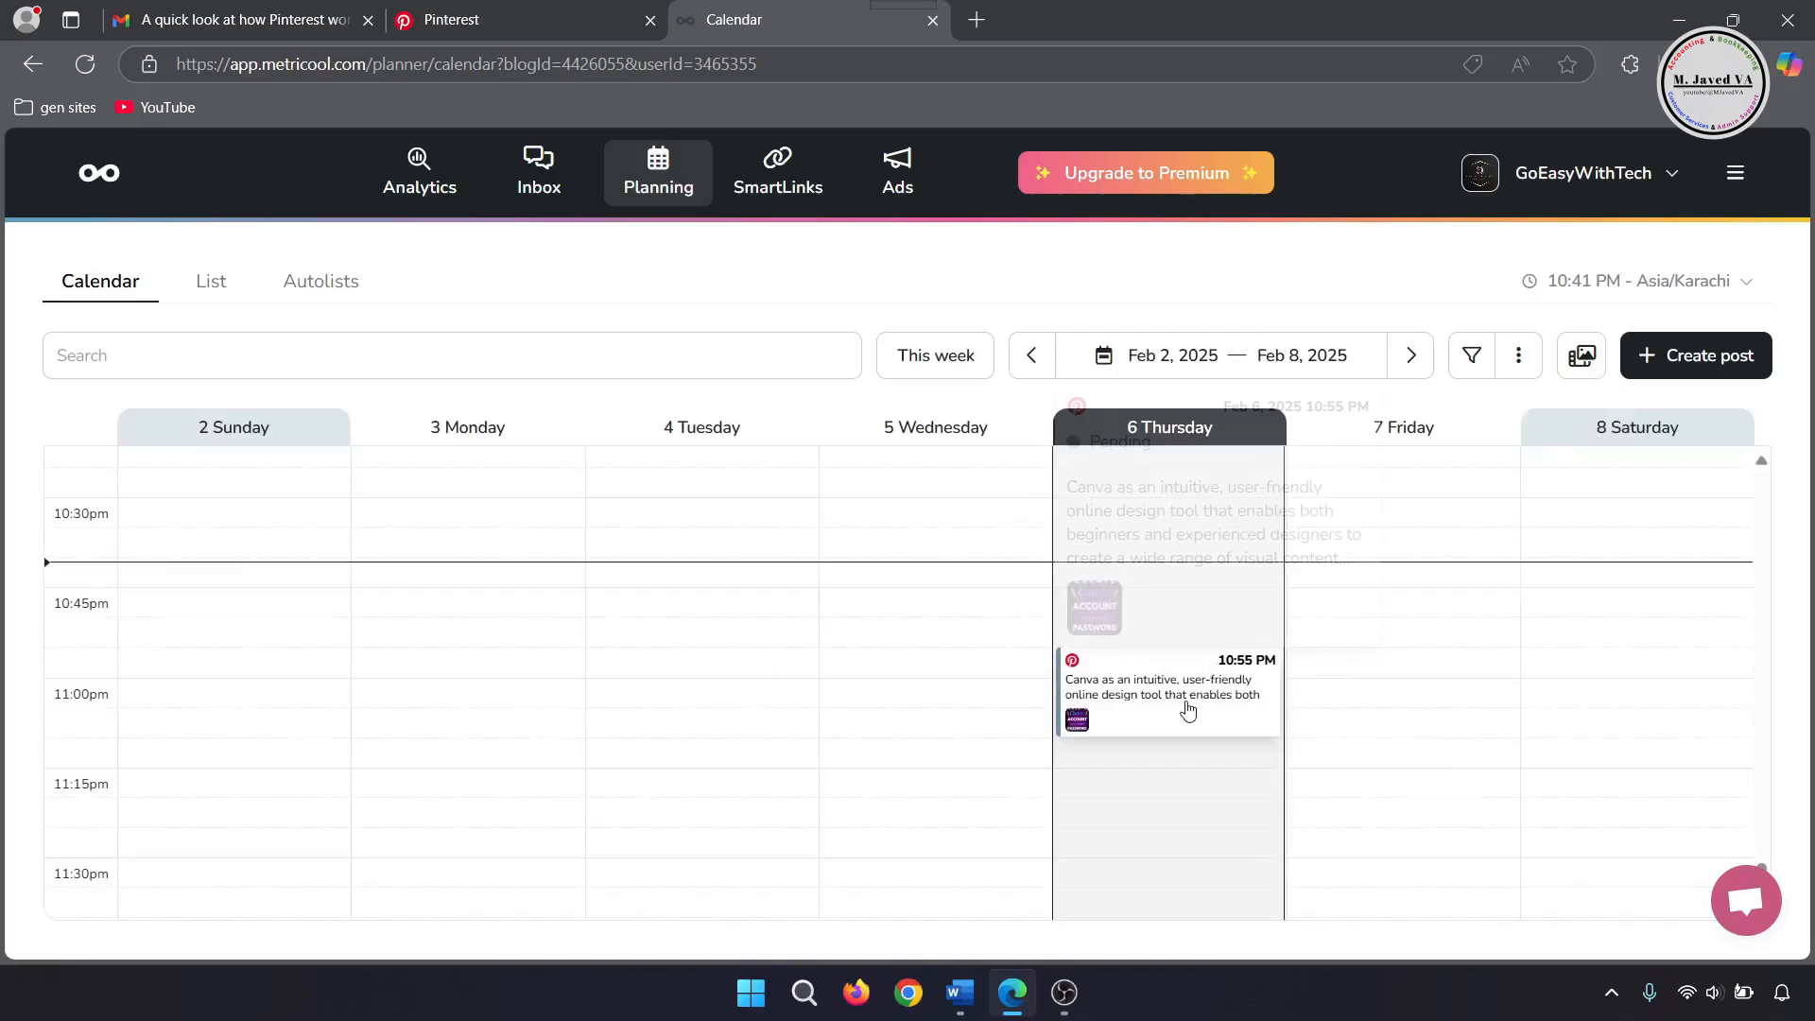
Step: Open the scheduled pin for editing, inspect its publishing date and time options, and close it without changes
click(1276, 709)
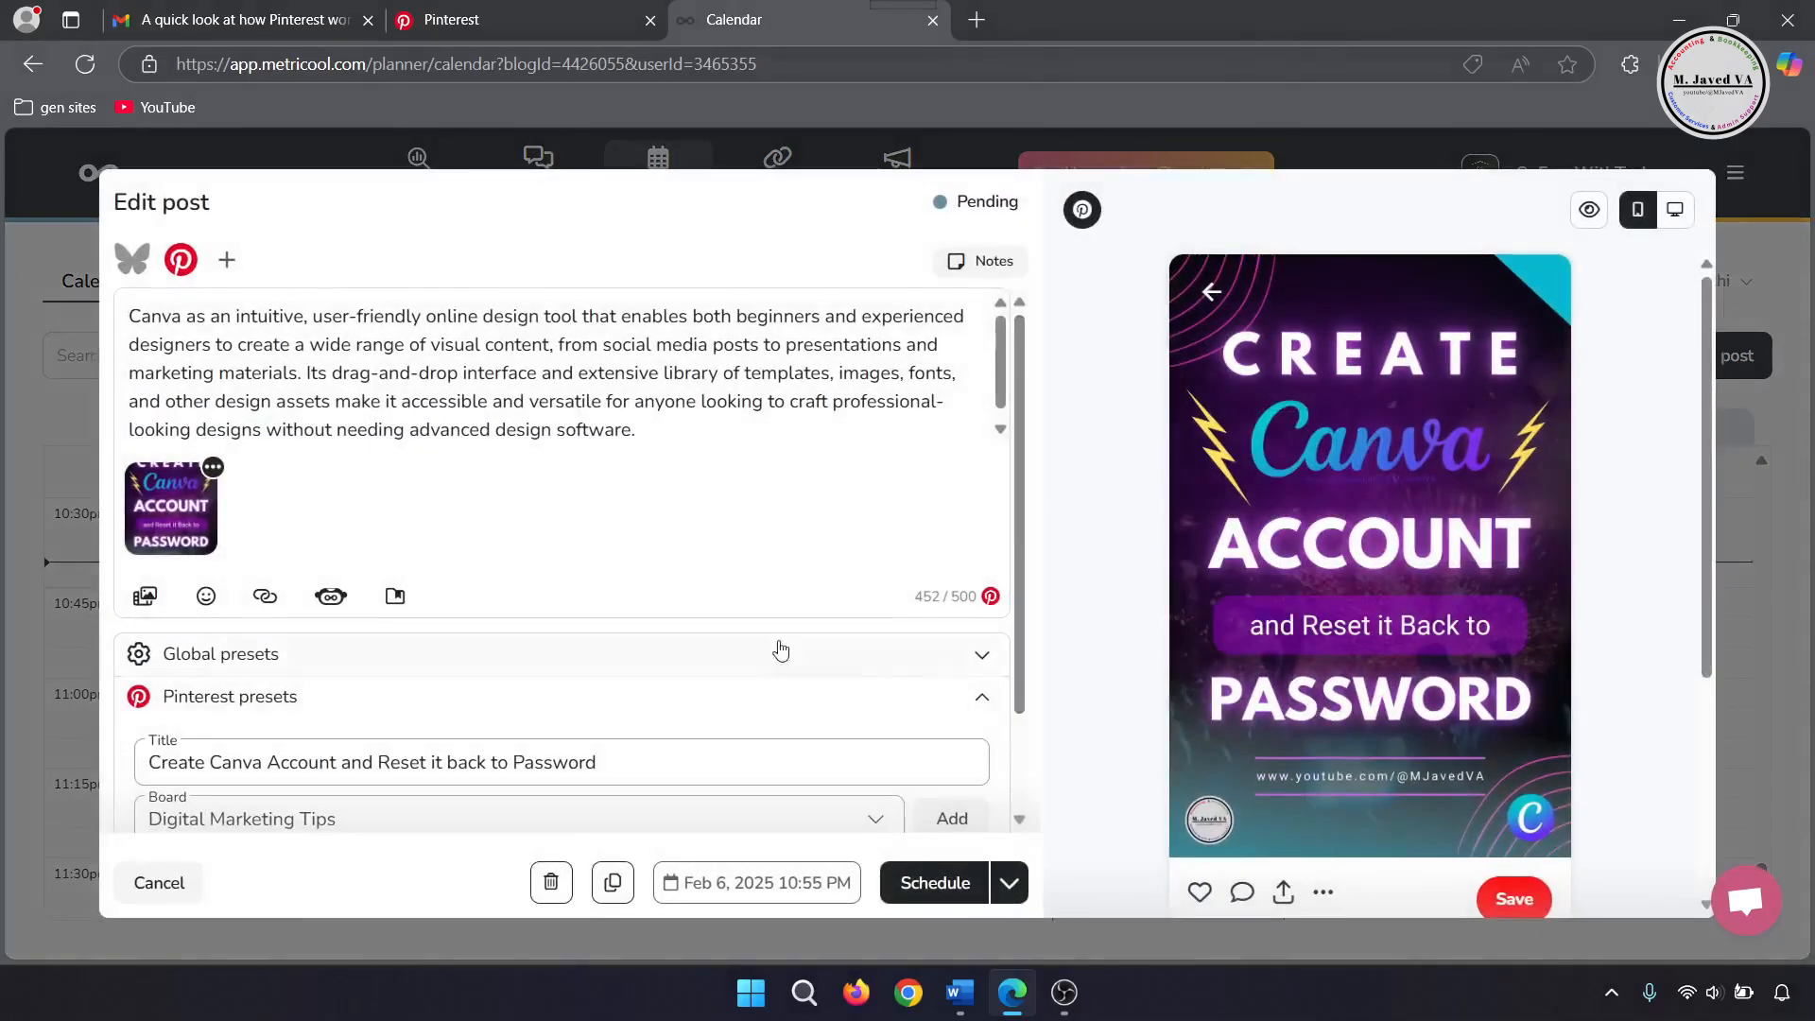
click(749, 884)
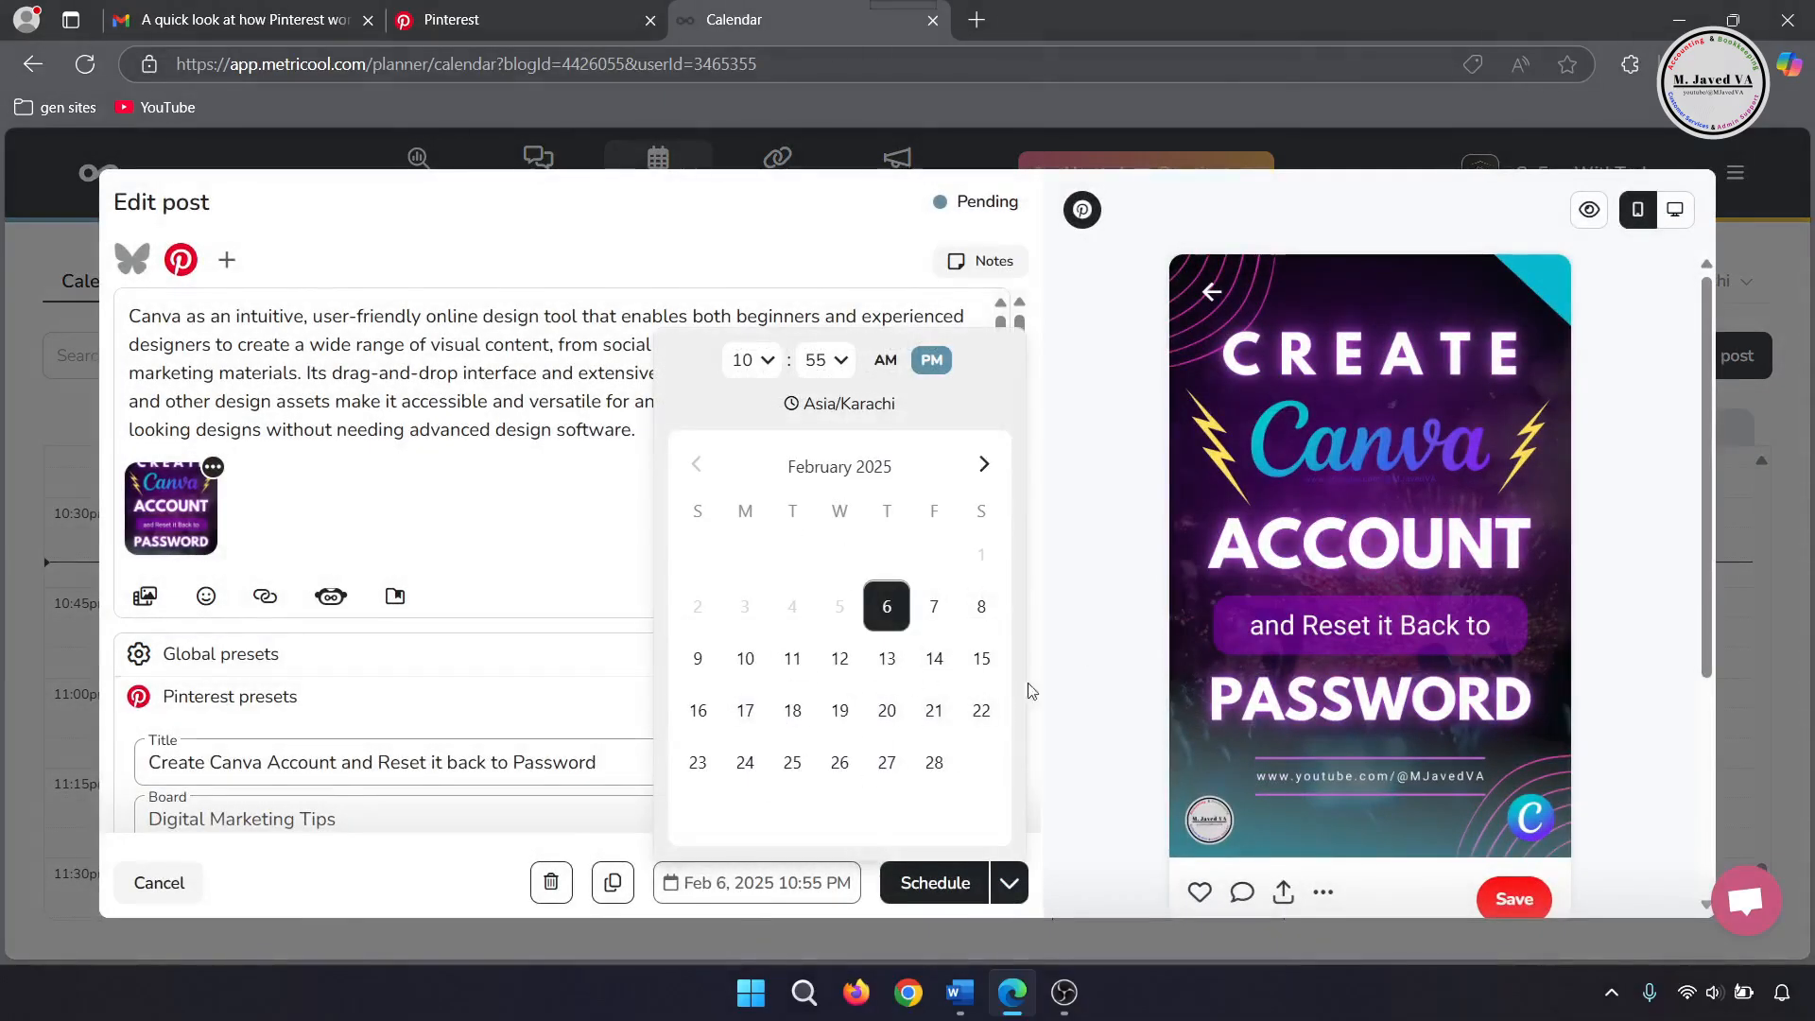
click(1106, 662)
click(159, 882)
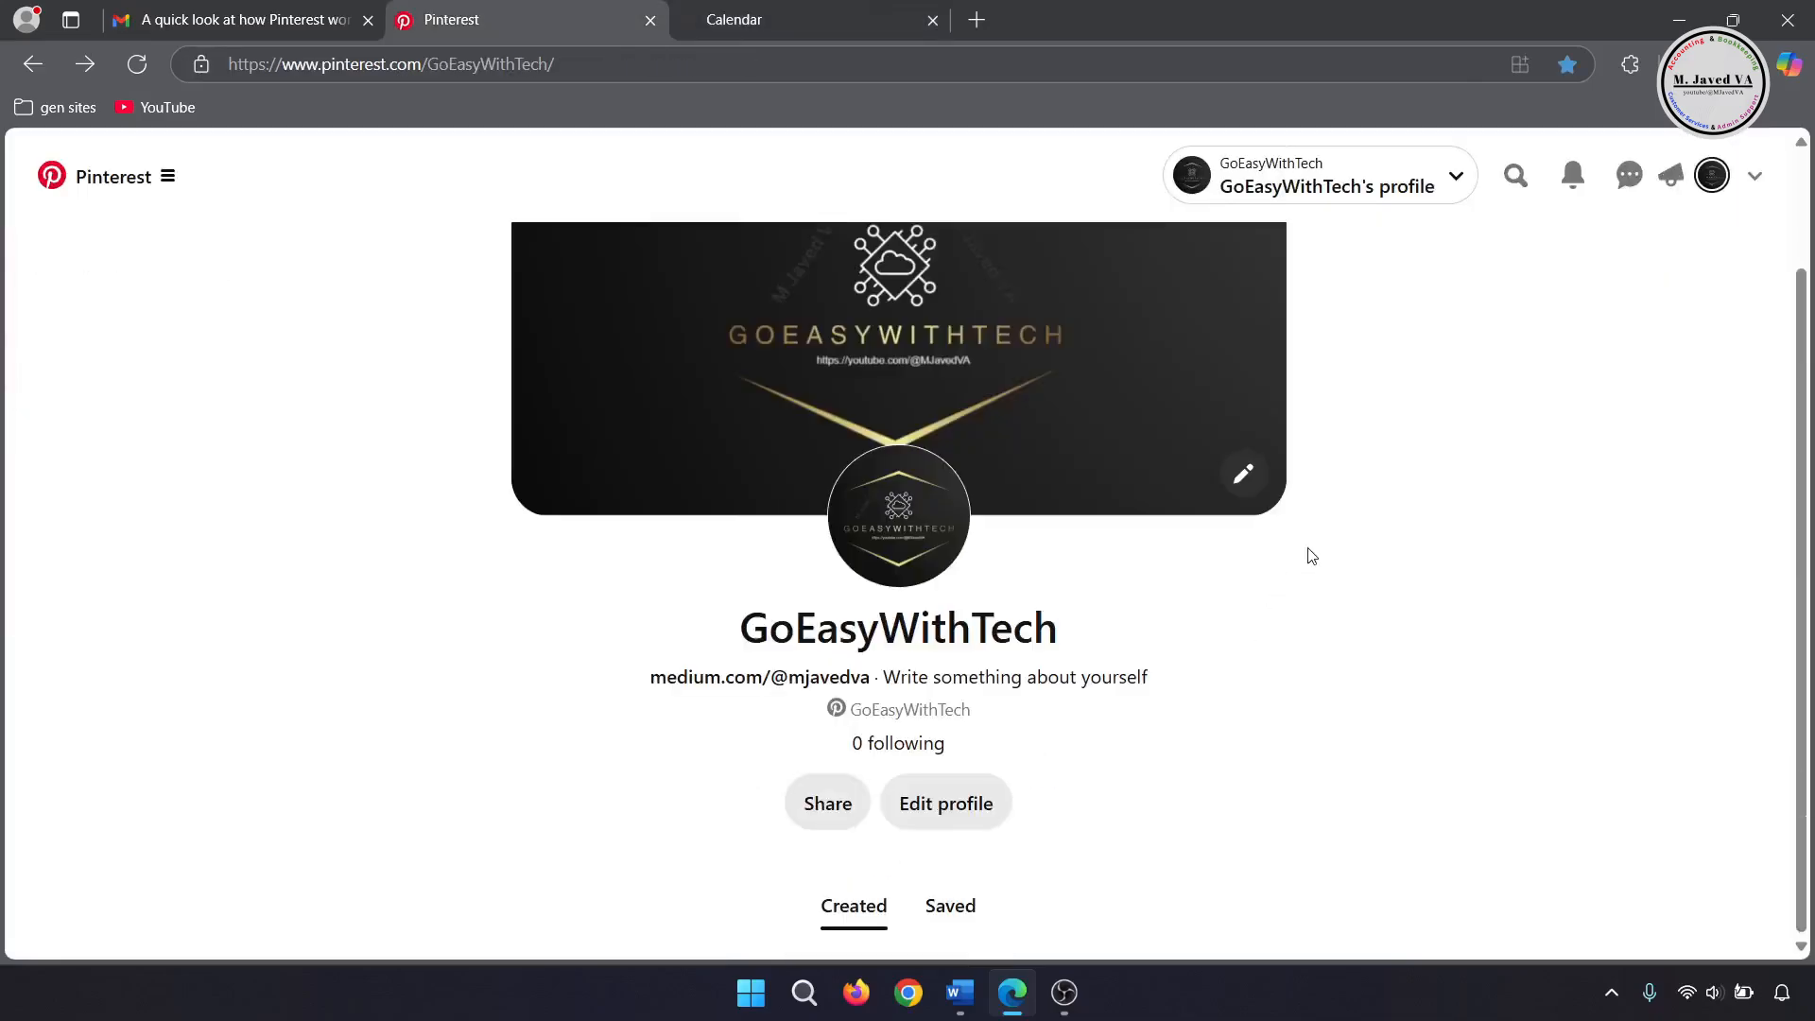
Step: Check the created pins on the Pinterest profile and the Canva pin's entry in the Metricool calendar
scroll(1312, 556, down, 5)
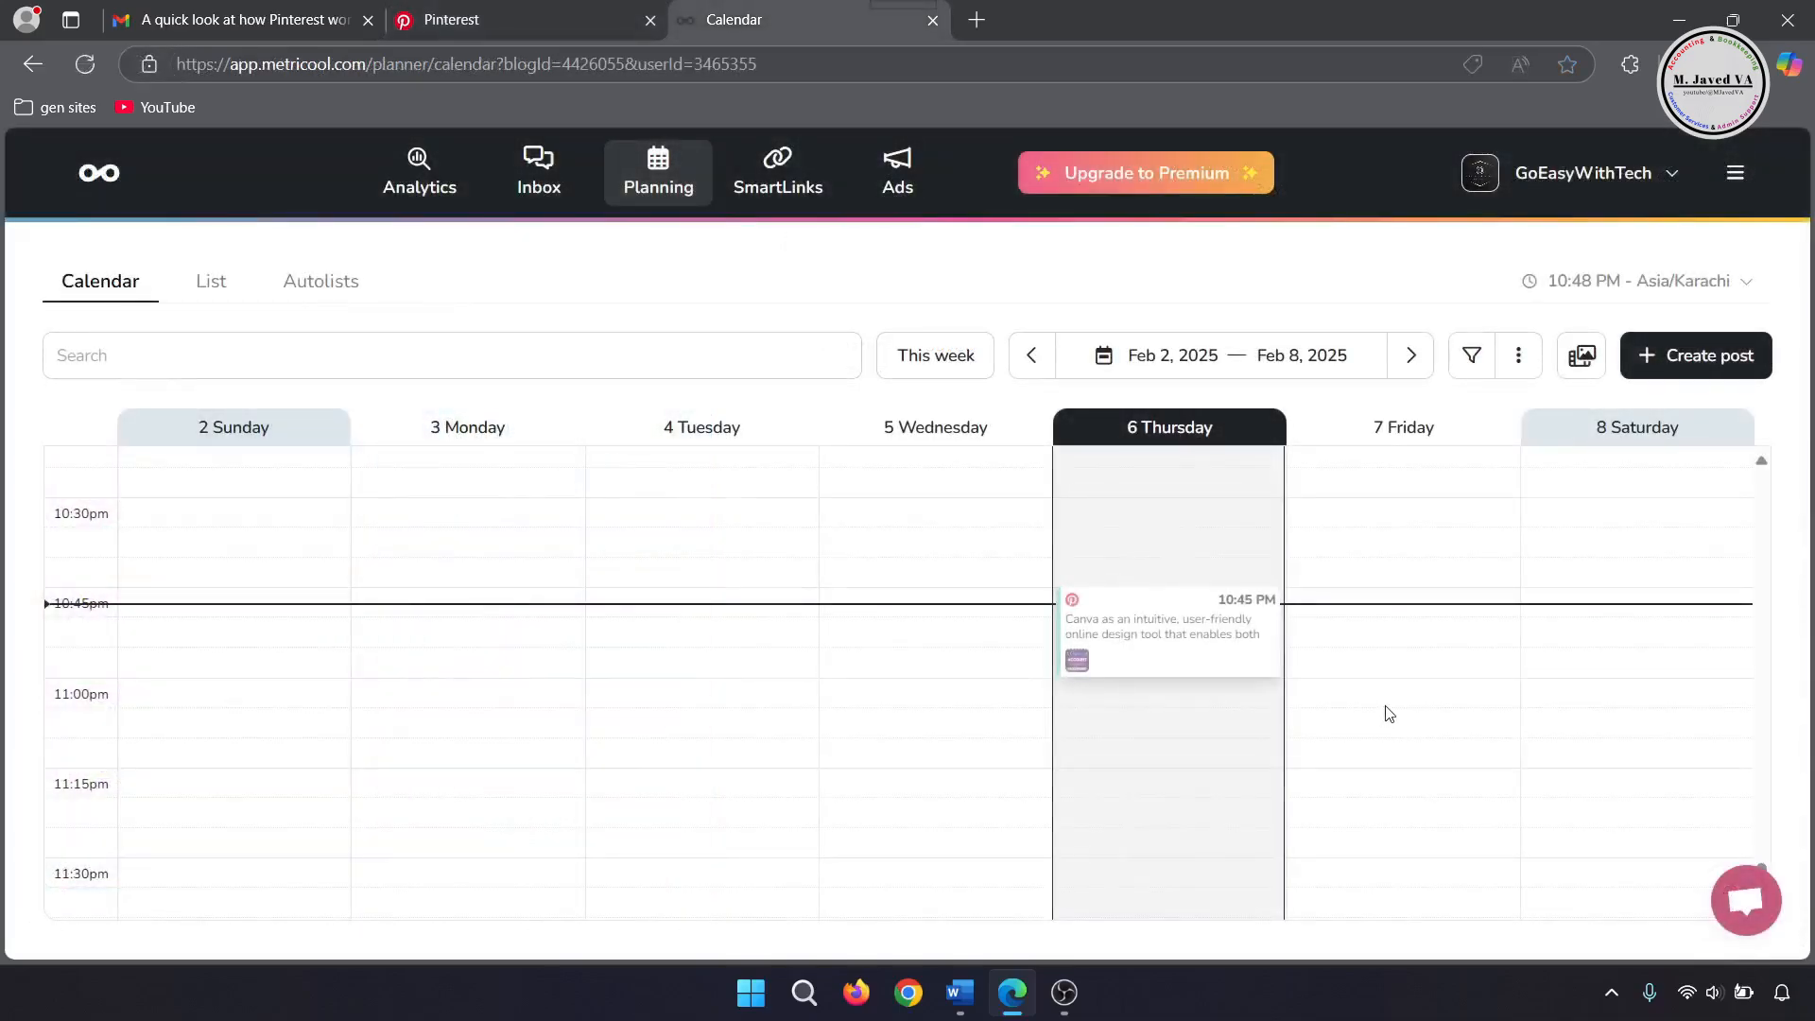
mouse_move(1239, 655)
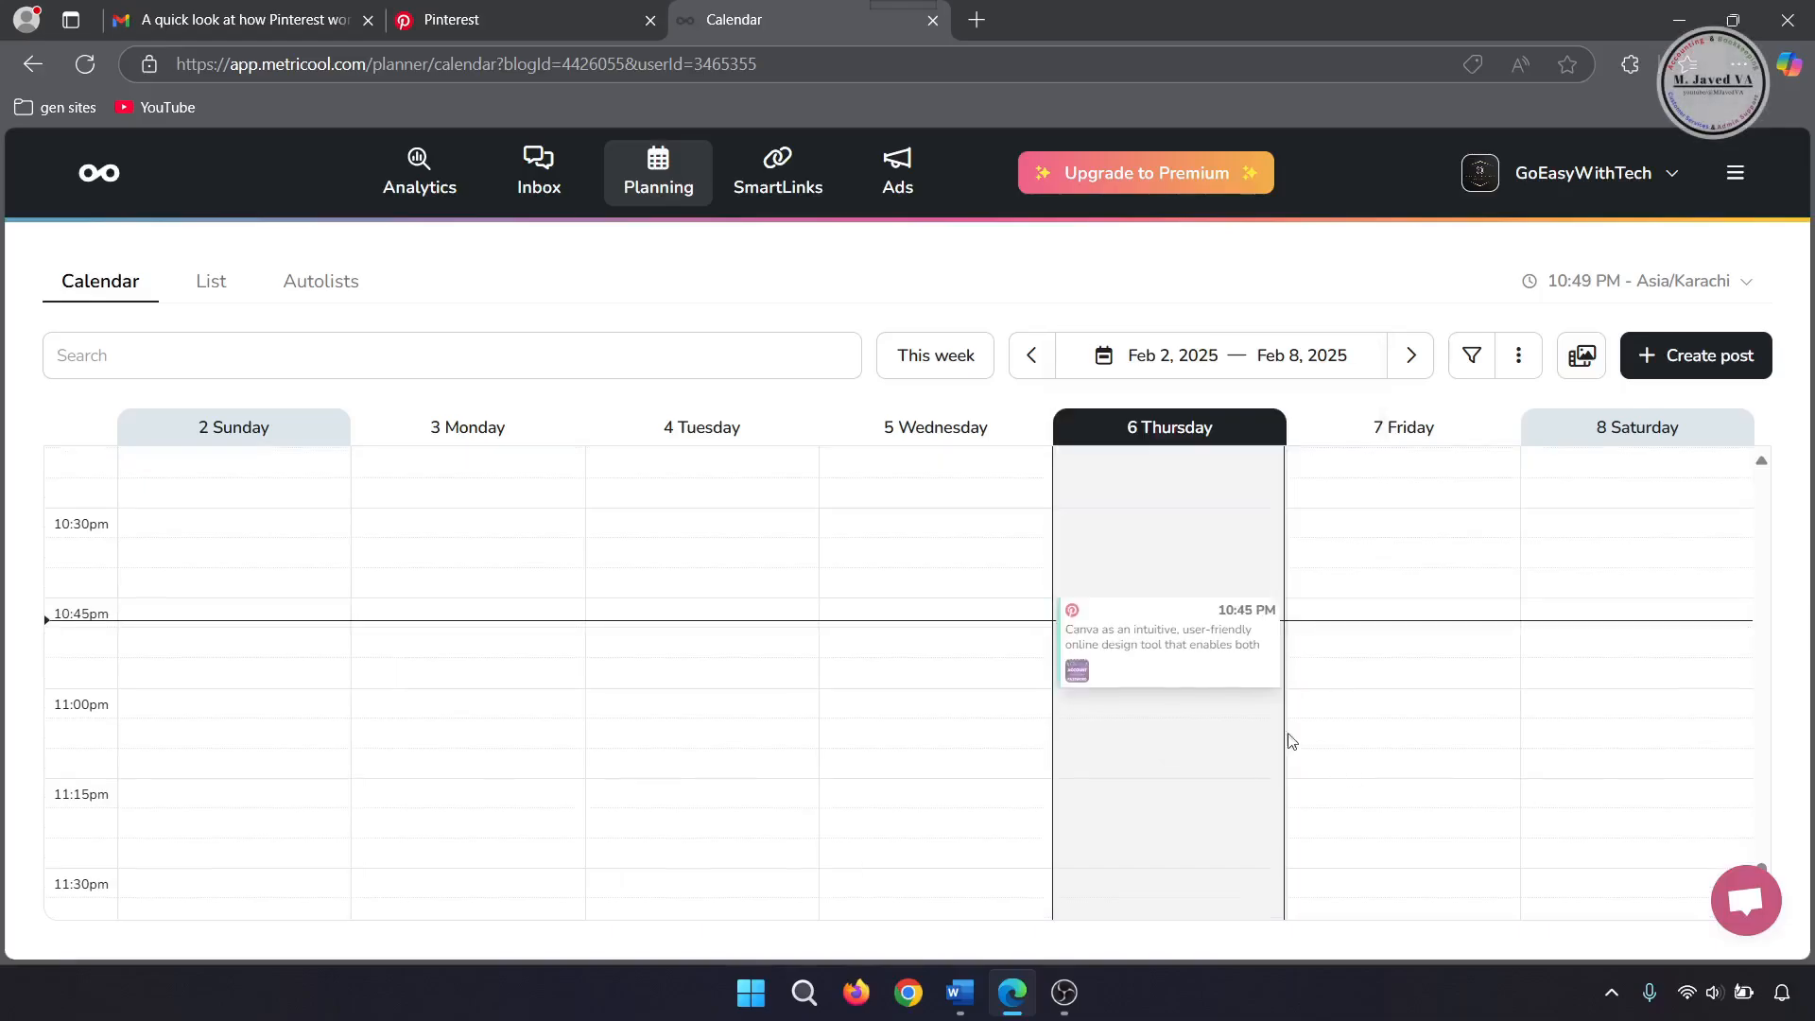
Step: Examine the Analytics summary, including the account charts, the number of posts and the list of posts
click(418, 172)
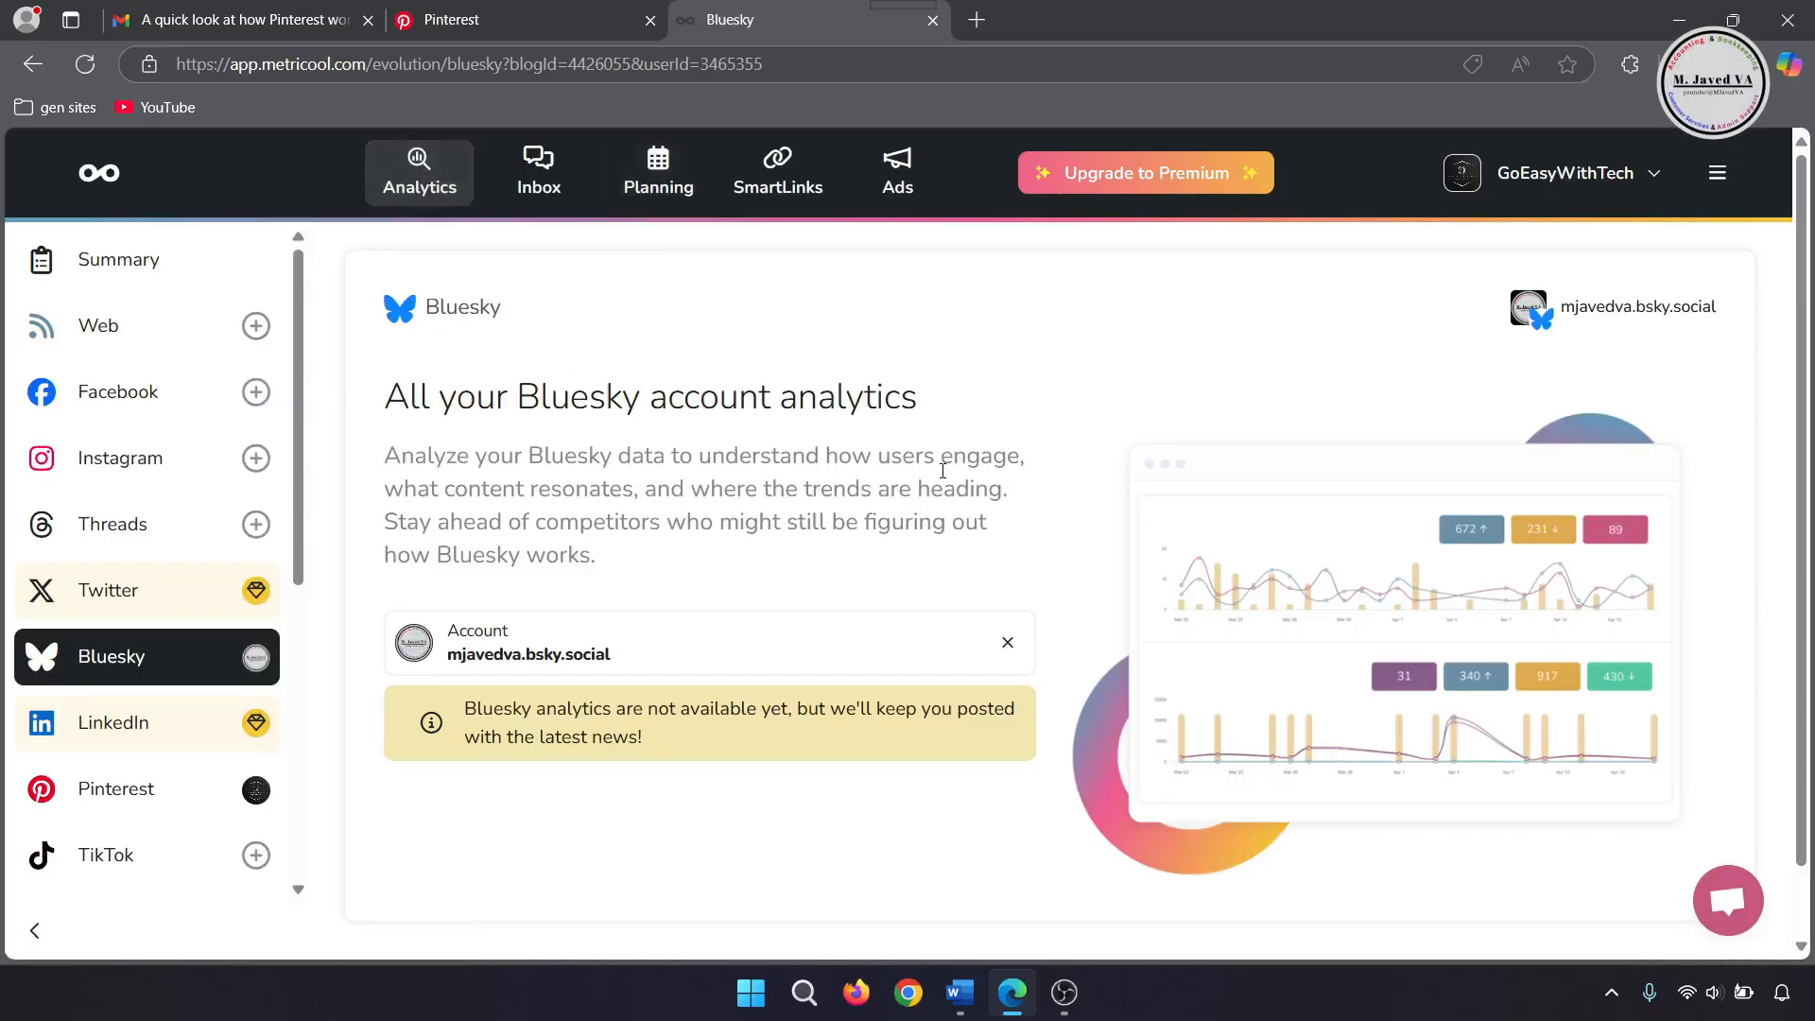
click(140, 268)
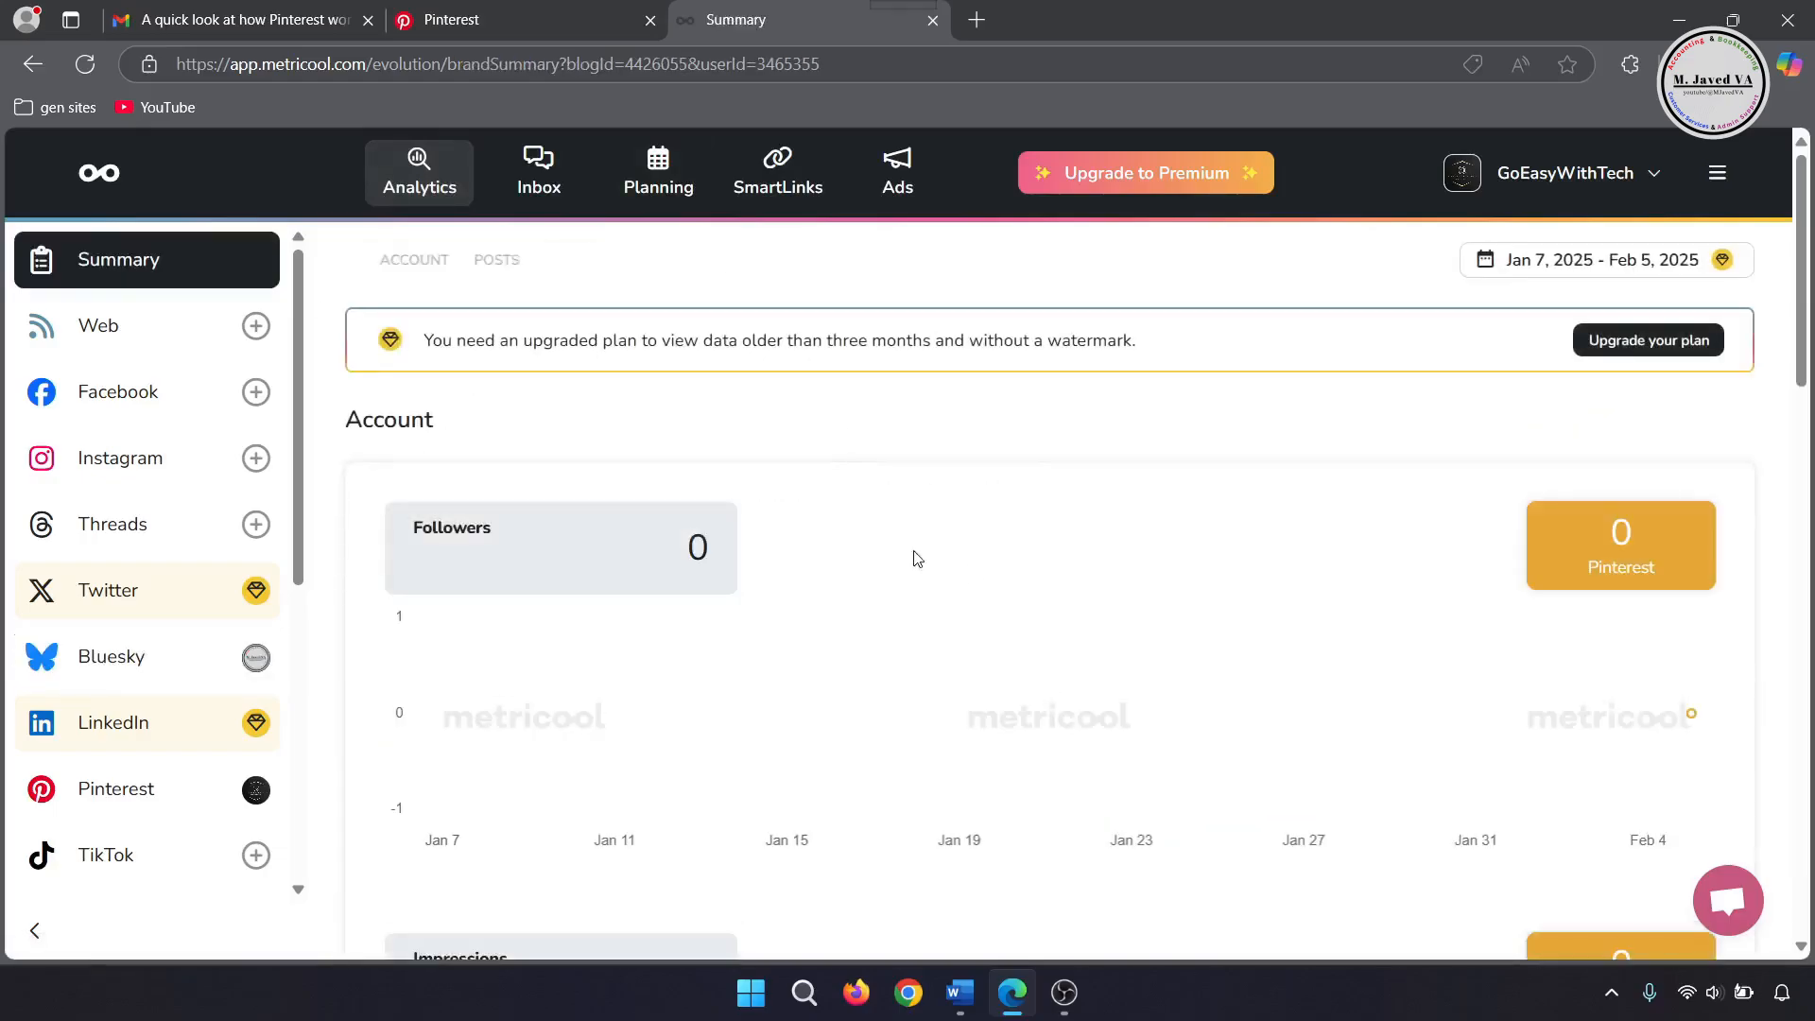
scroll(955, 505, down, 15)
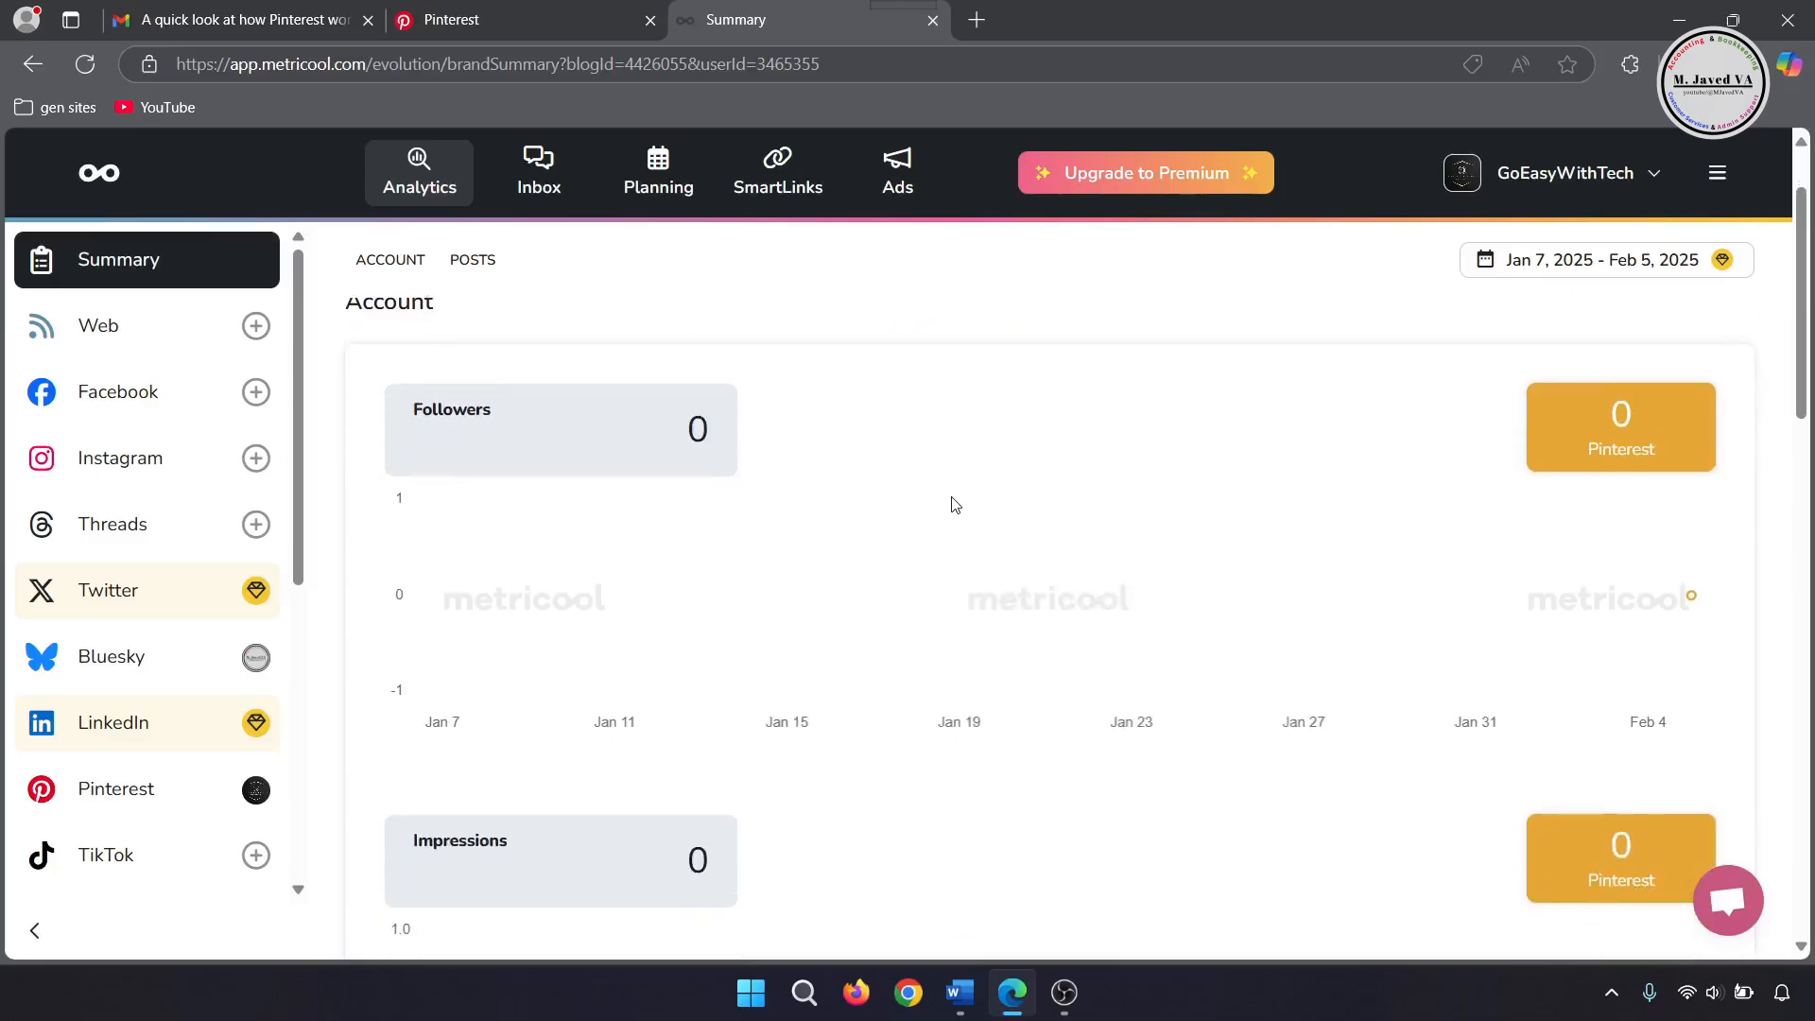
scroll(952, 505, down, 2)
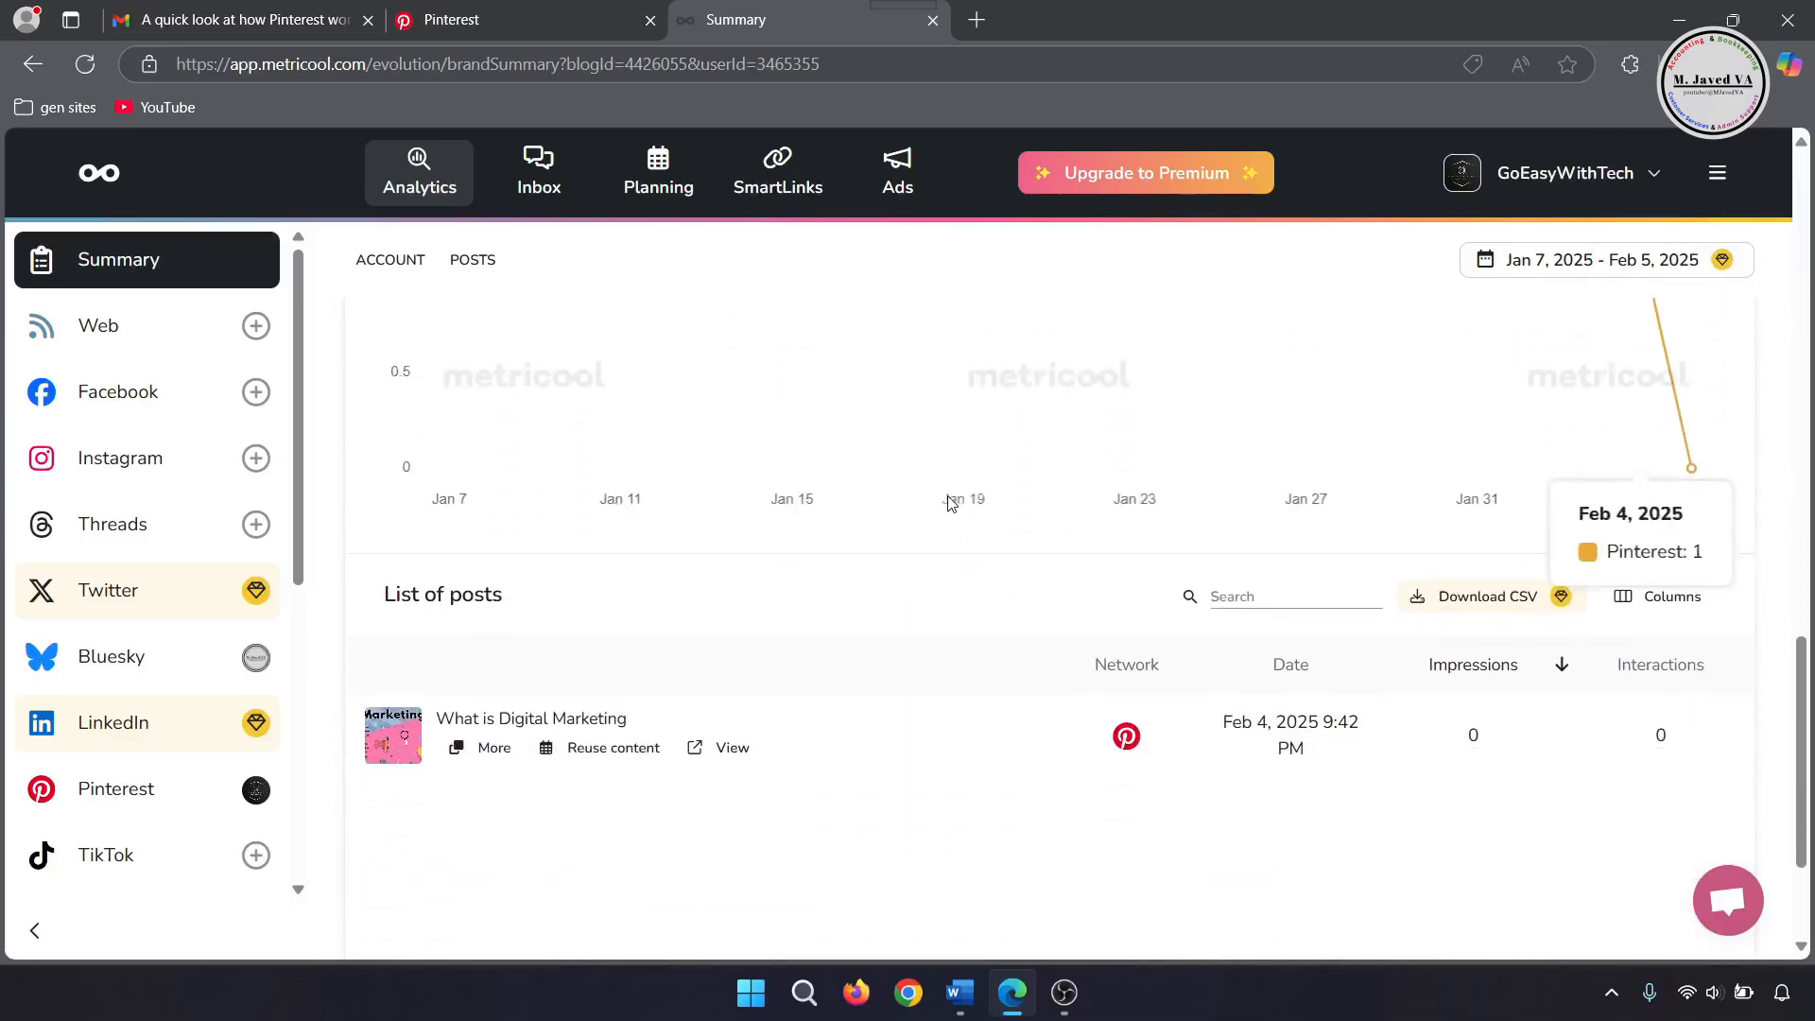
scroll(952, 503, up, 2)
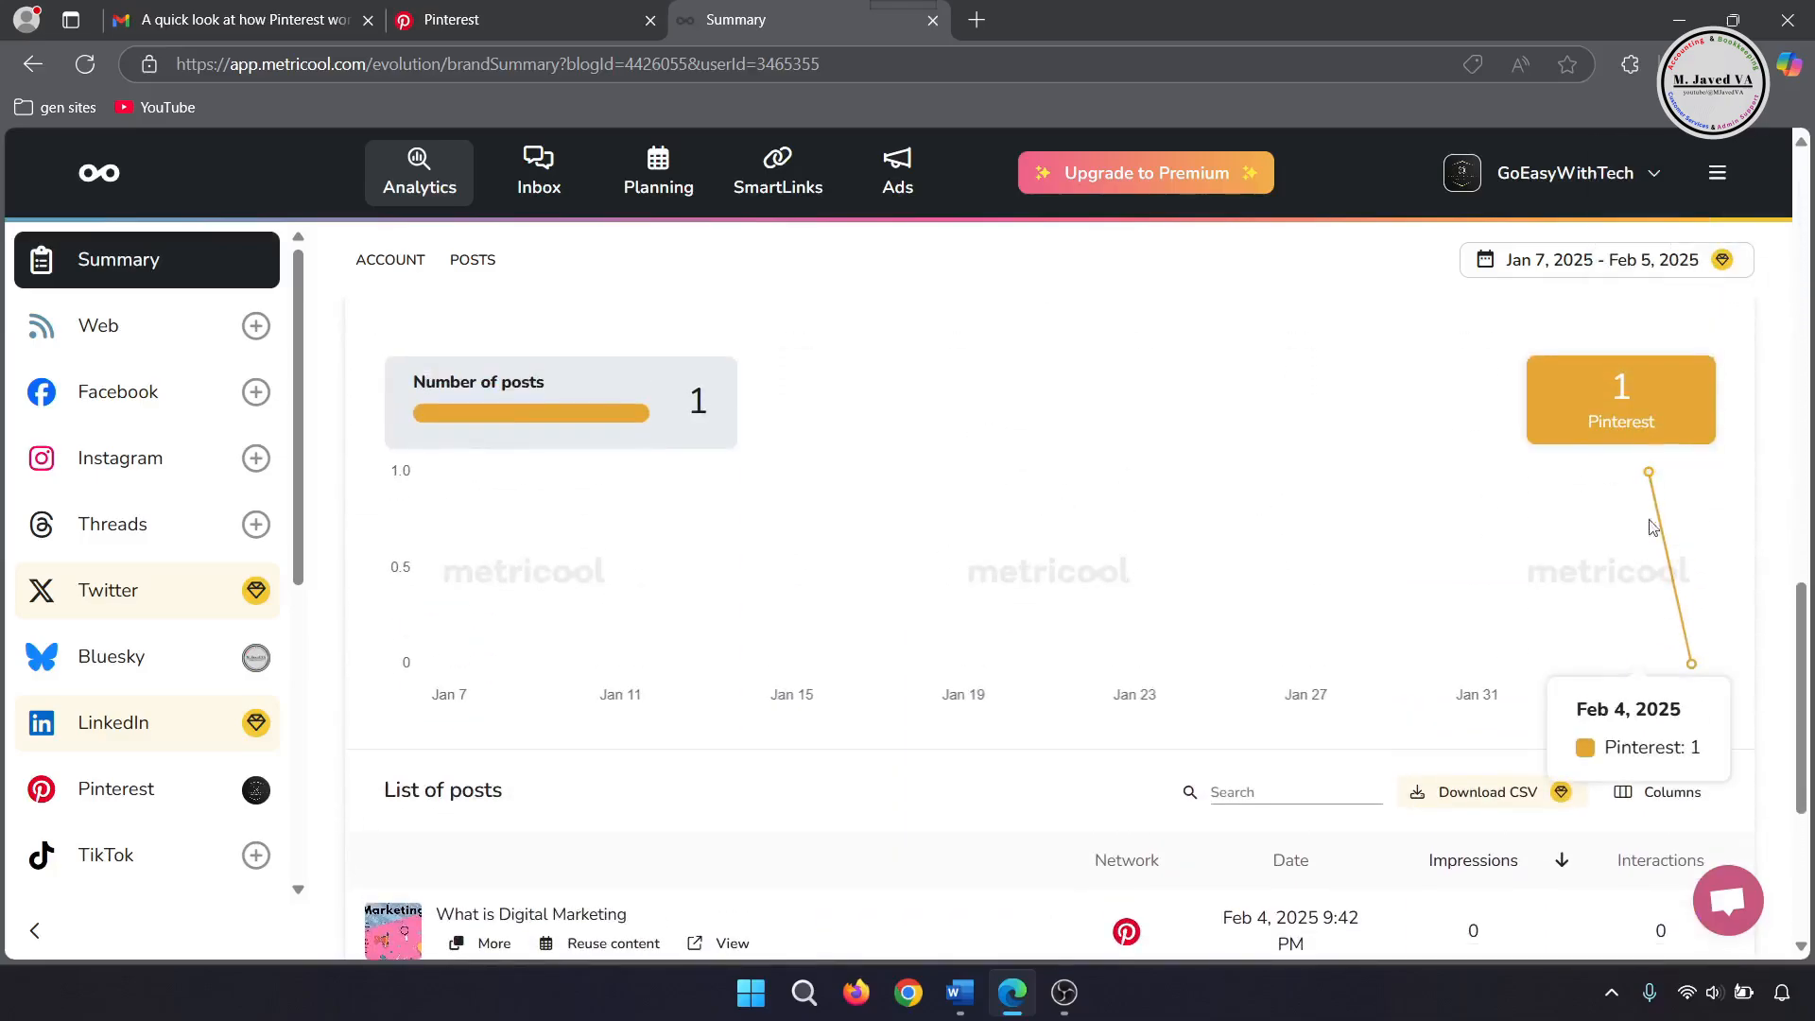
scroll(1086, 620, down, 4)
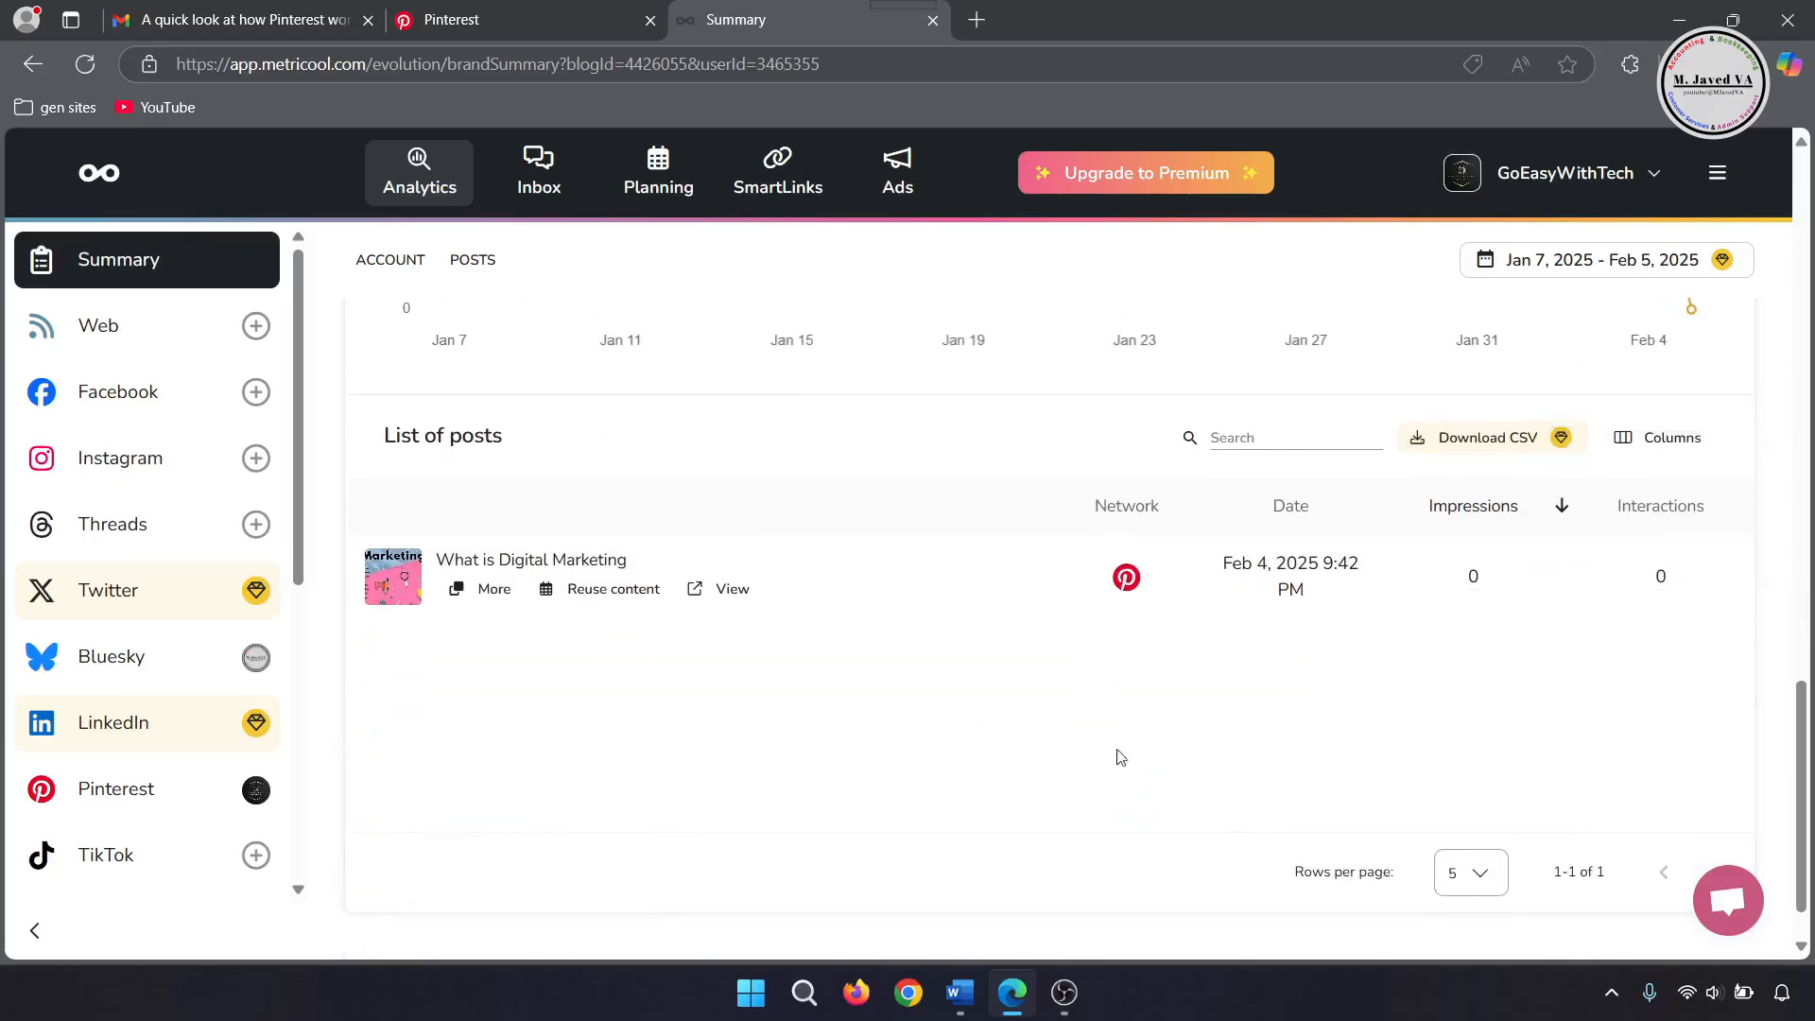
scroll(987, 702, down, 1)
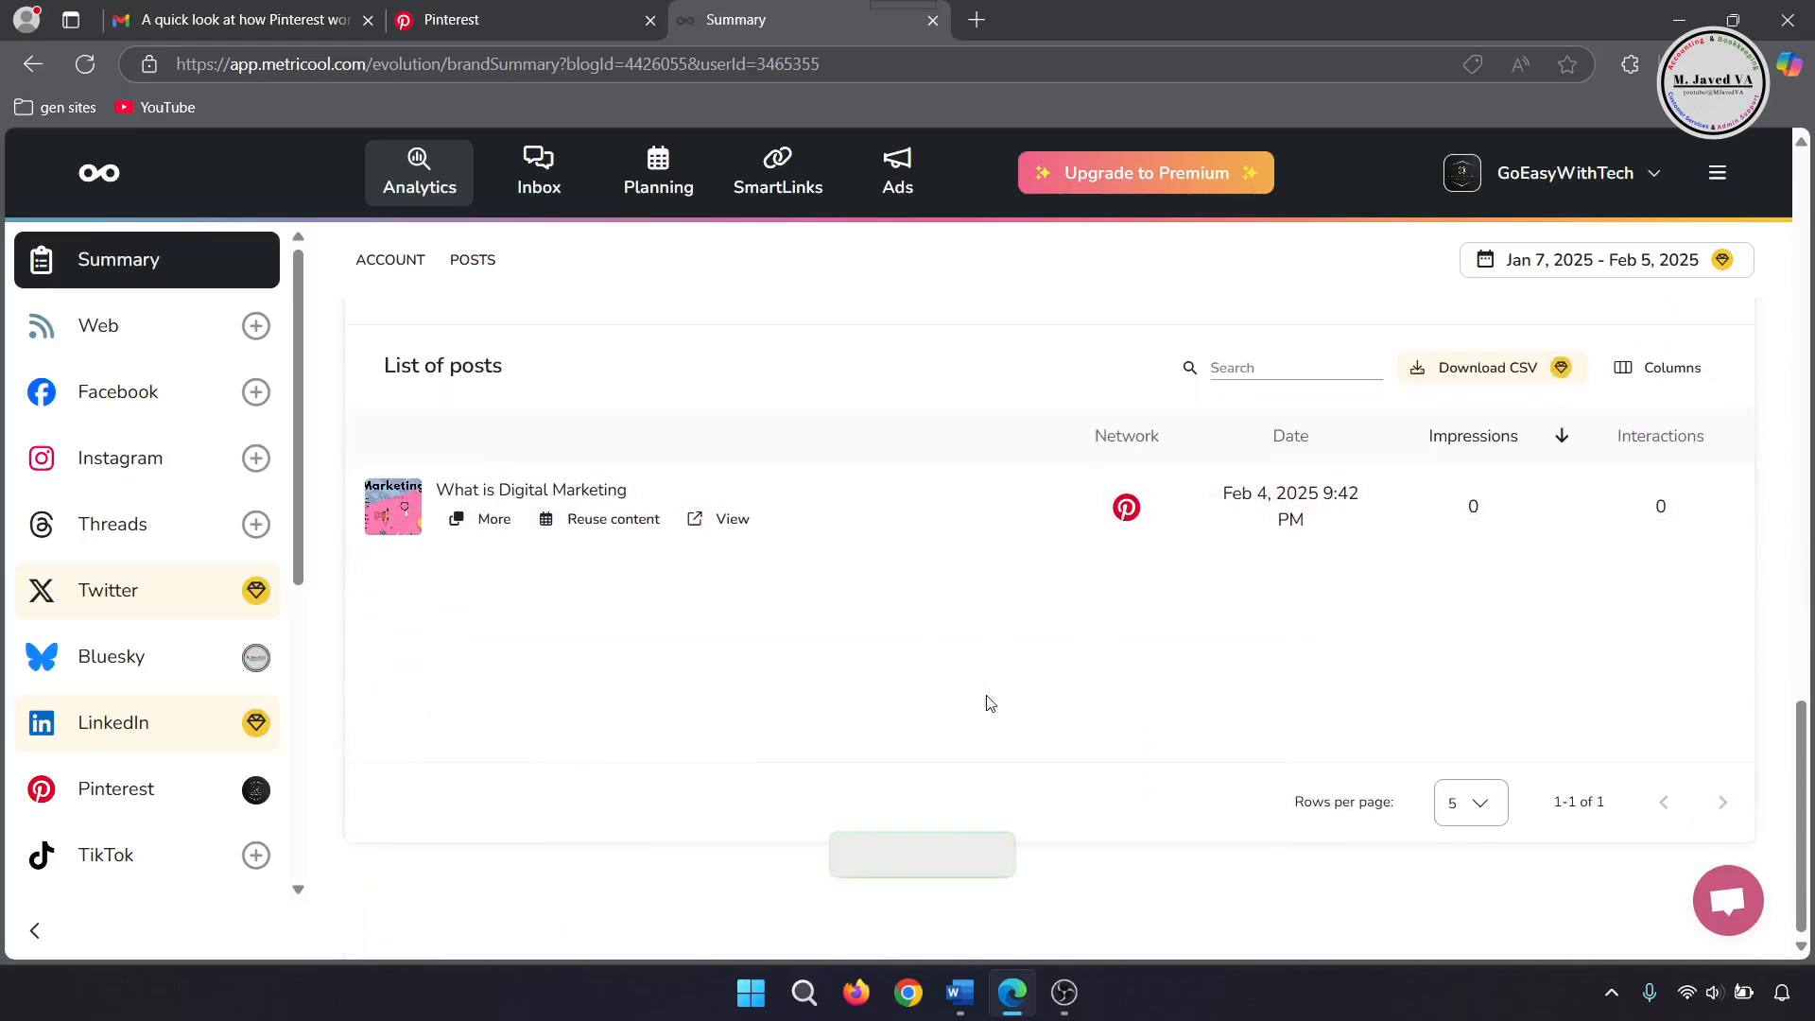
scroll(975, 682, up, 5)
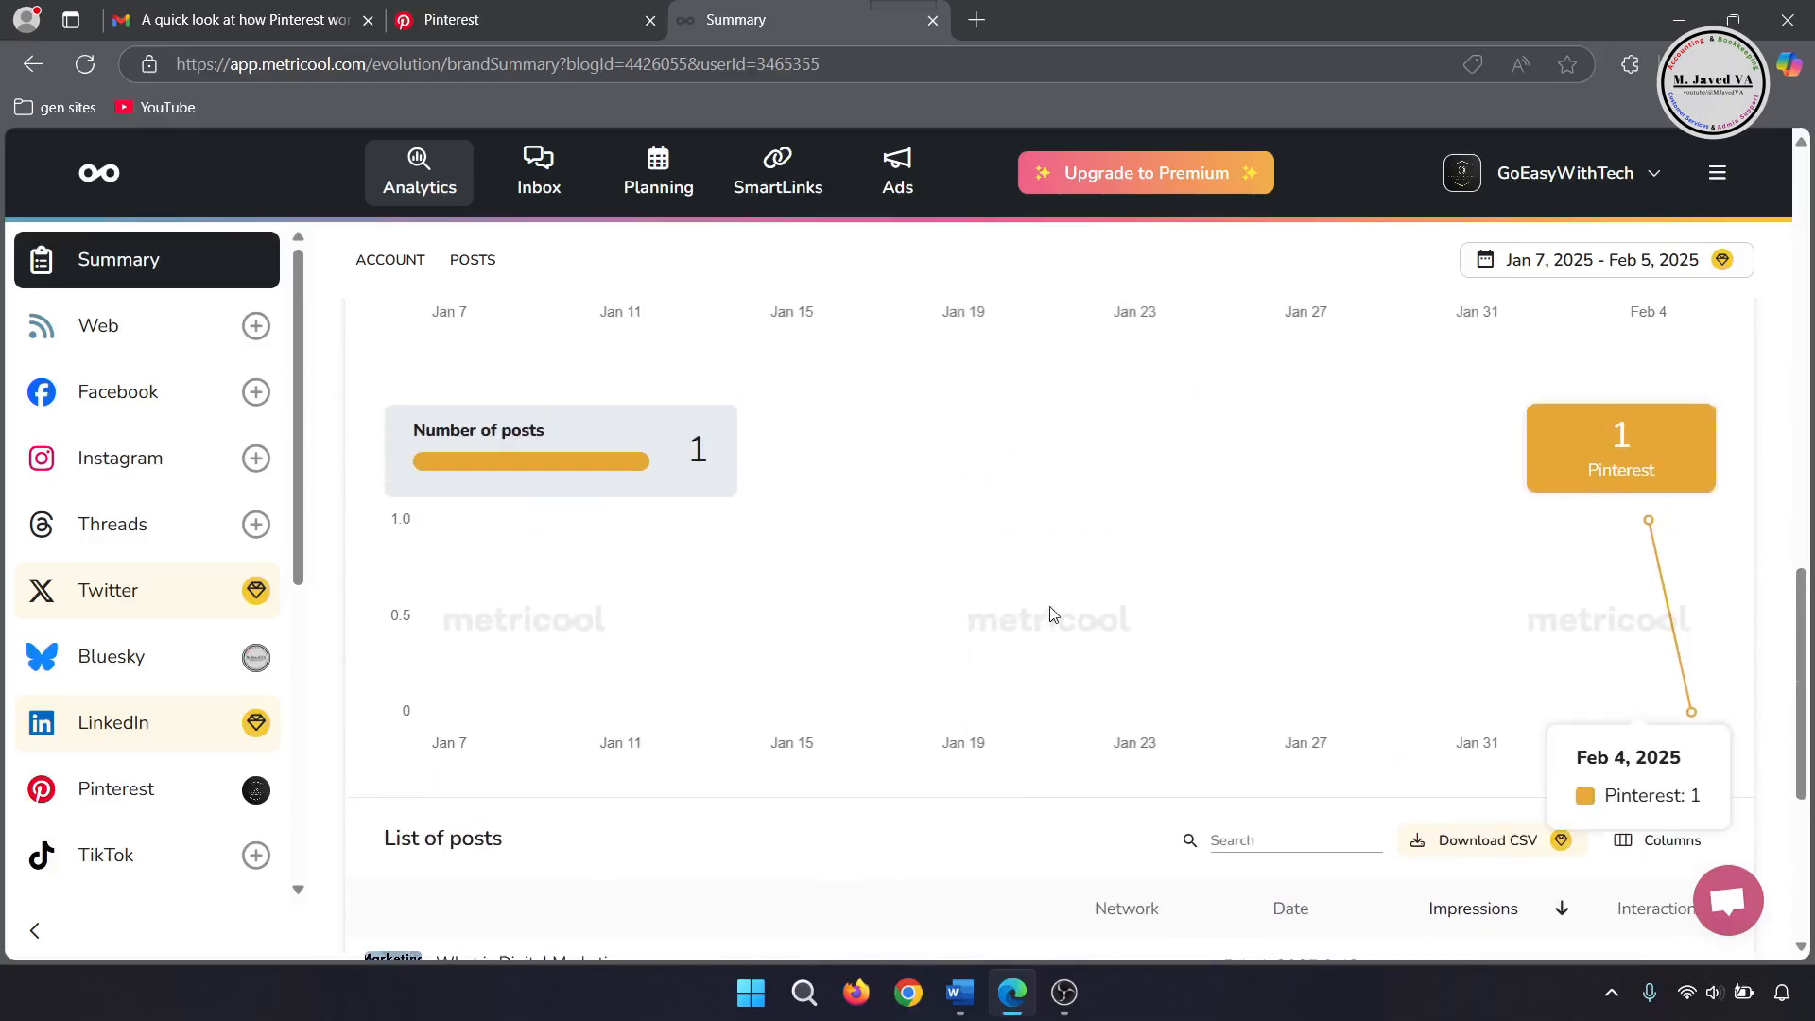
Step: View the Bluesky account analytics page and minimize the browser window
click(111, 656)
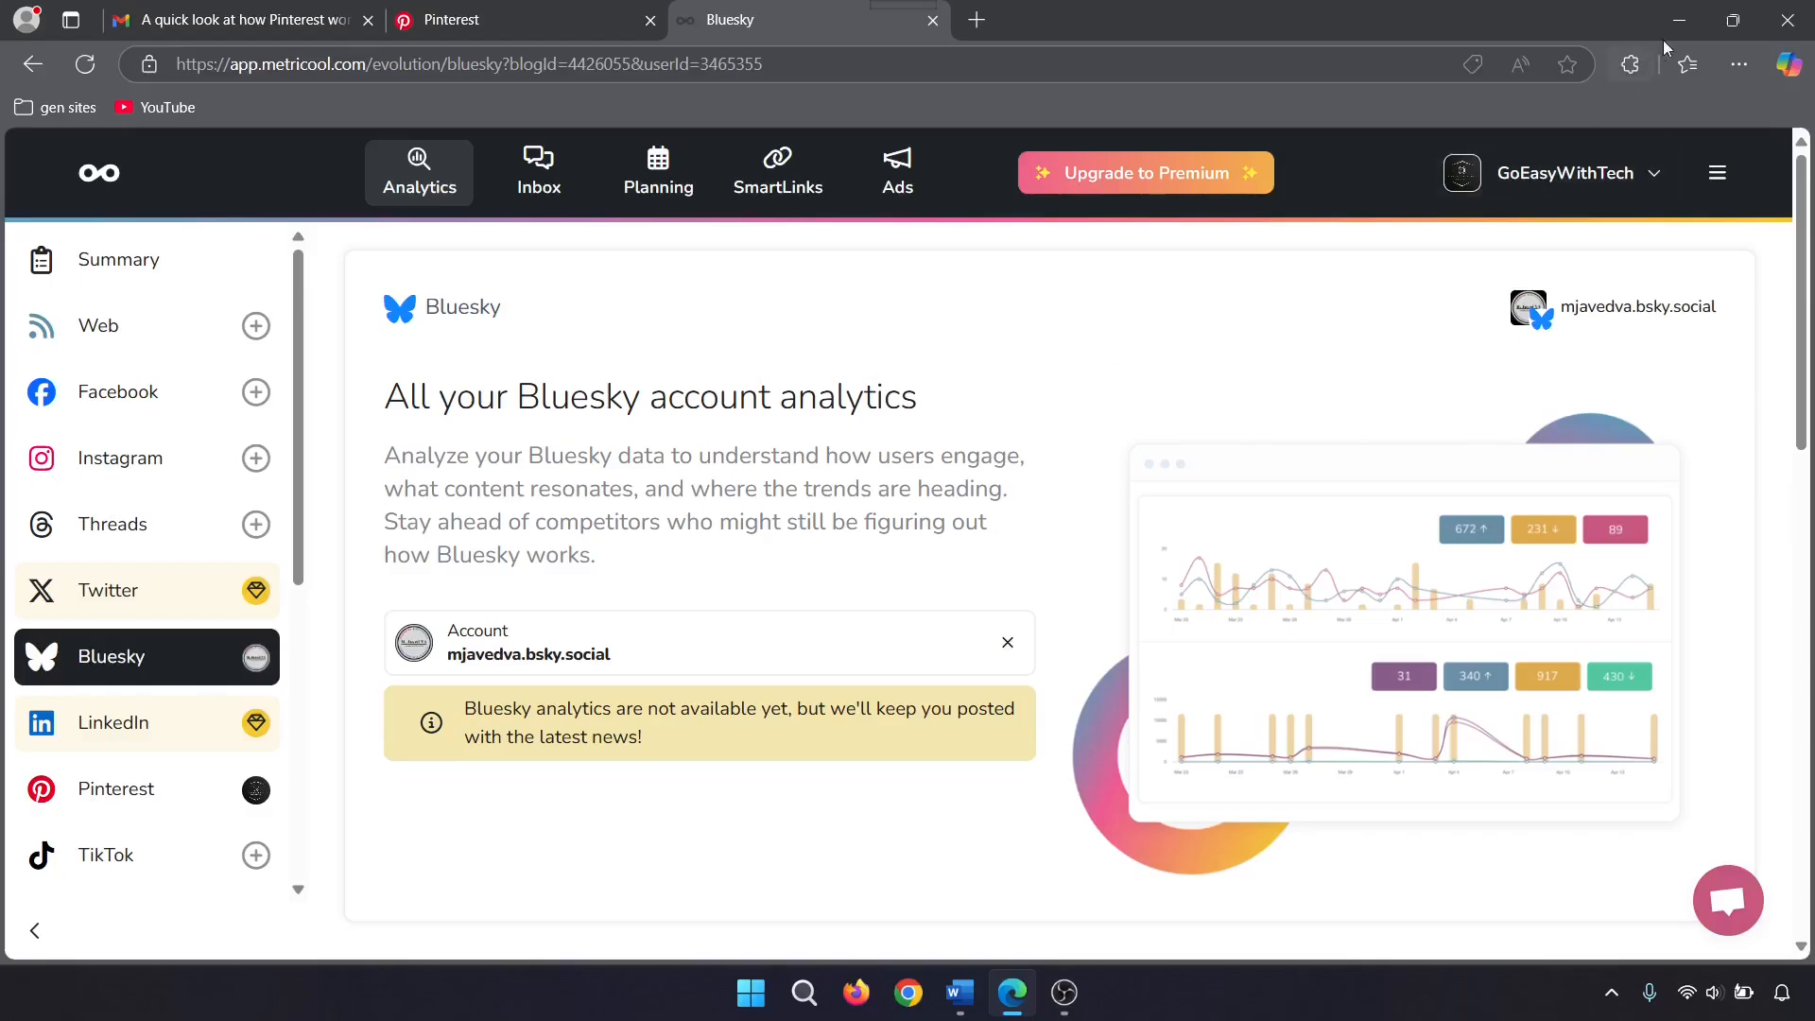
click(1679, 20)
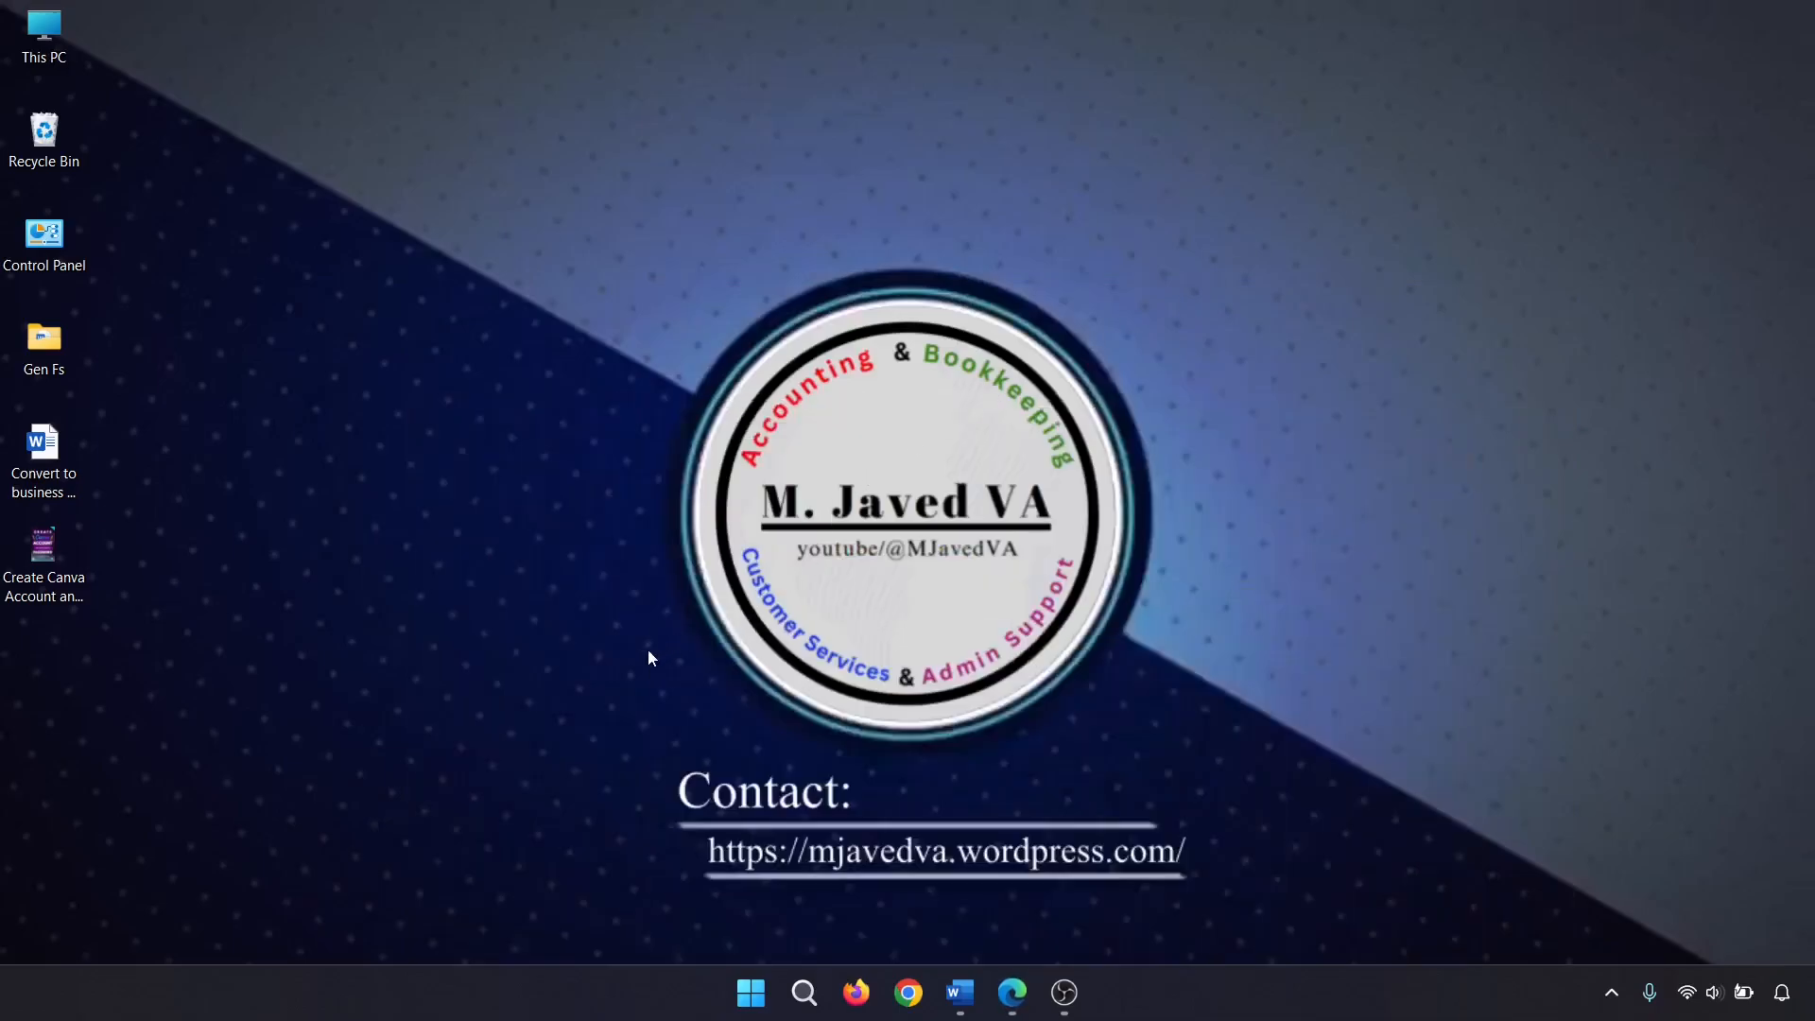